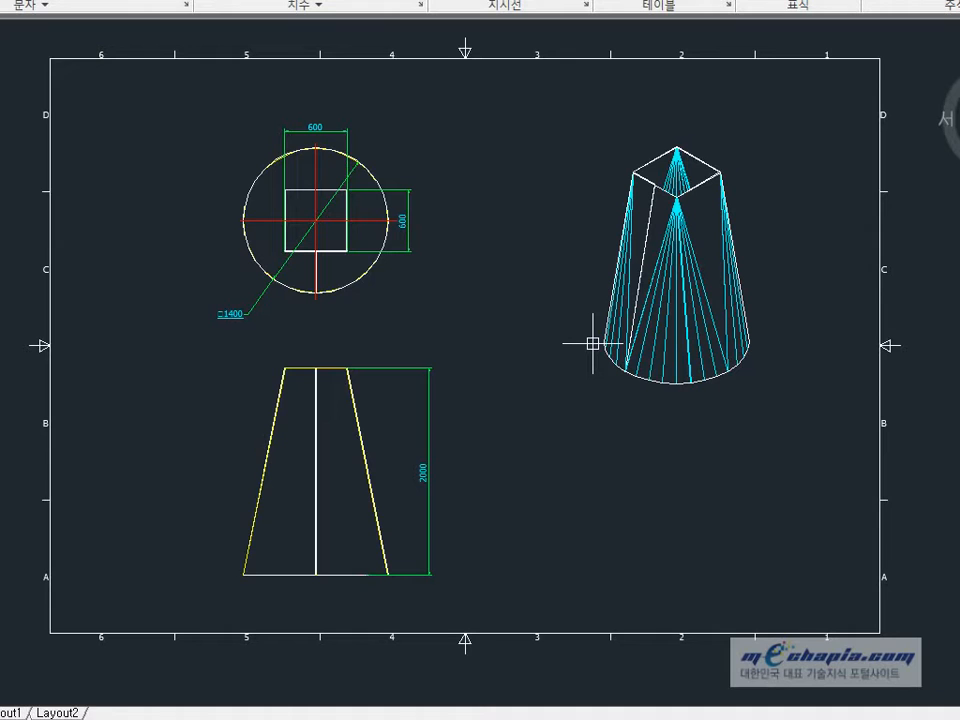
Step: Examine the isometric view of the square-to-round transition, including the bend lines and the seam on its front face
{"action": "scroll", "coordinate": [687, 184], "scroll_direction": "up", "scroll_amount": 3}
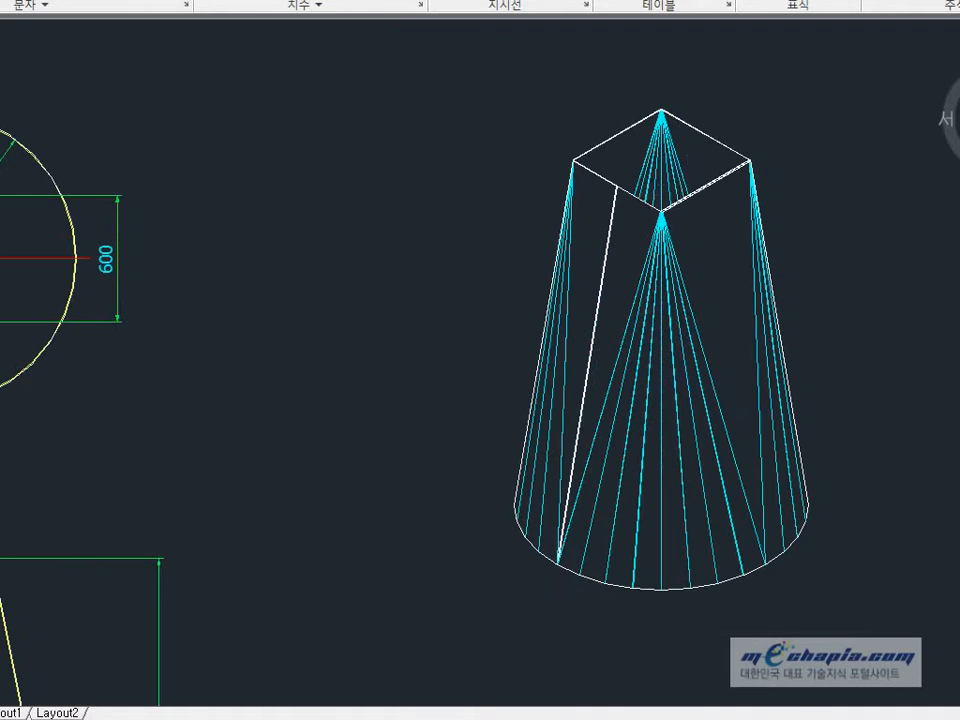
{"action": "scroll", "coordinate": [654, 461], "scroll_direction": "up", "scroll_amount": 2}
{"action": "middle_click_drag", "start_coordinate": [654, 461], "coordinate": [527, 421]}
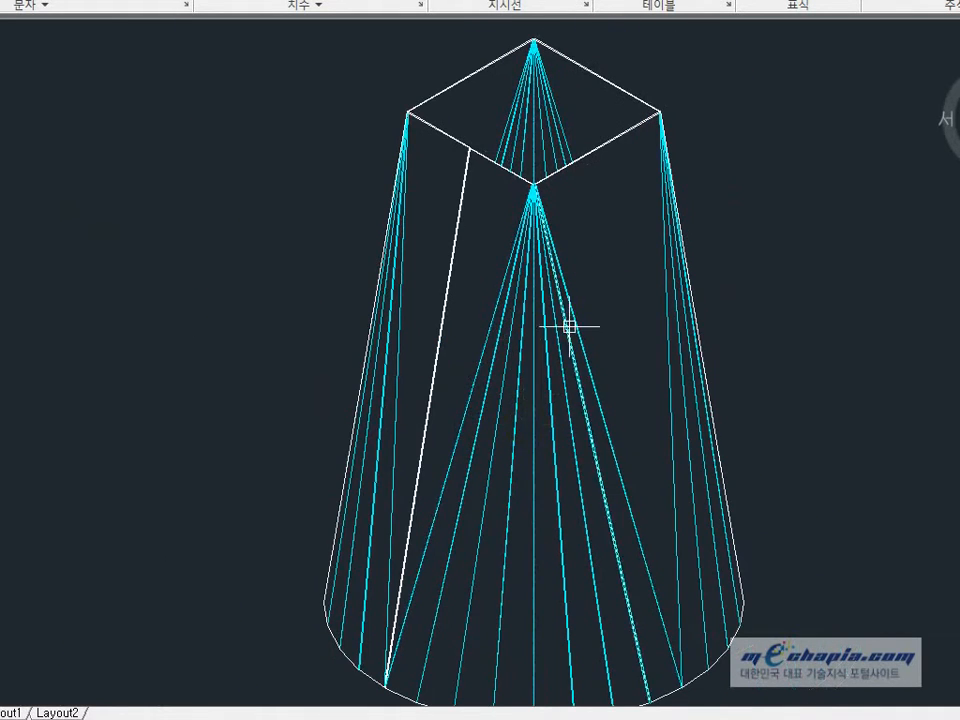
{"action": "mouse_move", "coordinate": [569, 326]}
{"action": "middle_mouse_down"}
{"action": "mouse_move", "coordinate": [606, 285]}
{"action": "mouse_move", "coordinate": [602, 396]}
{"action": "middle_mouse_up"}
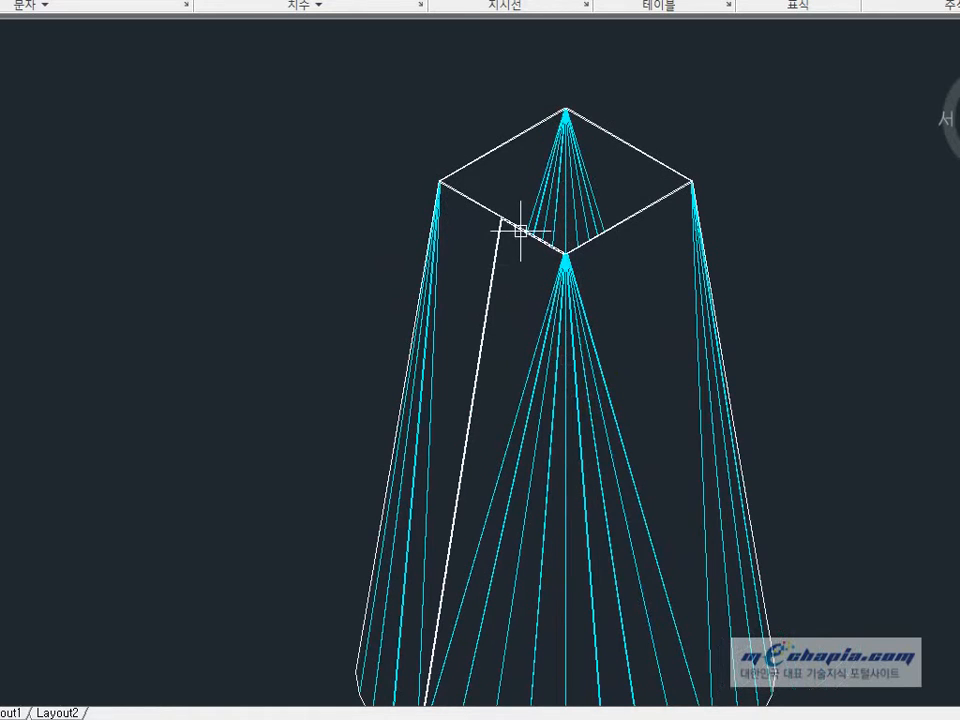
{"action": "scroll", "coordinate": [508, 208], "scroll_direction": "up", "scroll_amount": 3}
{"action": "scroll", "coordinate": [512, 214], "scroll_direction": "down", "scroll_amount": 6}
{"action": "mouse_move", "coordinate": [516, 216]}
{"action": "middle_mouse_down"}
{"action": "mouse_move", "coordinate": [690, 253]}
{"action": "mouse_move", "coordinate": [553, 354]}
{"action": "mouse_move", "coordinate": [555, 368]}
{"action": "middle_mouse_up"}
{"action": "scroll", "coordinate": [685, 270], "scroll_direction": "down", "scroll_amount": 2}
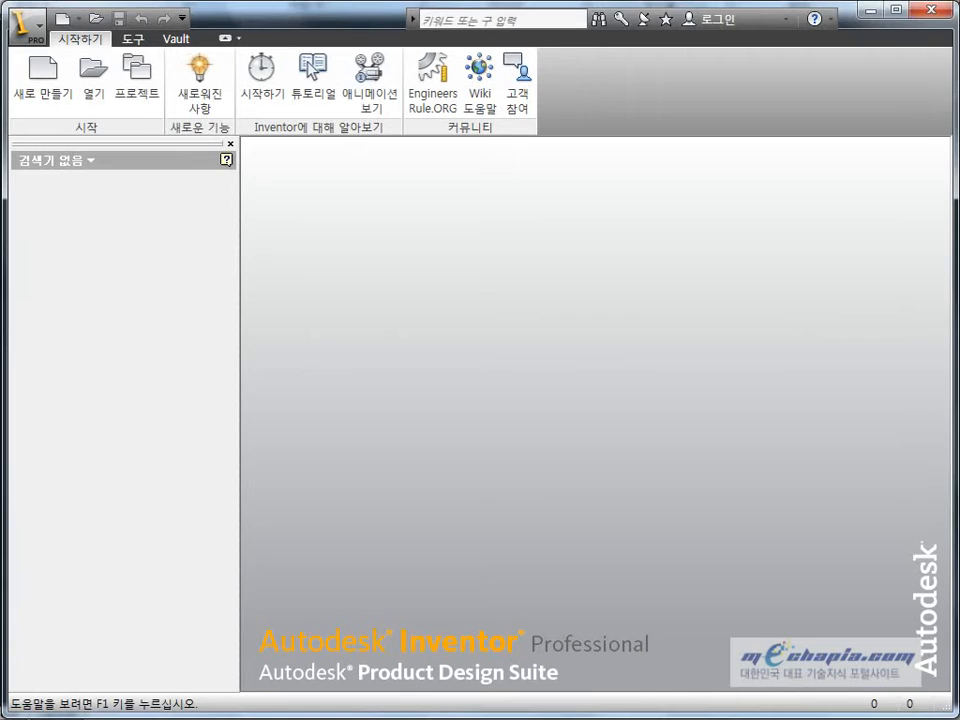
Step: Switch to Inventor, create a new part from the Sheet Metal.ipt template and show the sheet metal tools
{"action": "left_click", "coordinate": [57, 103]}
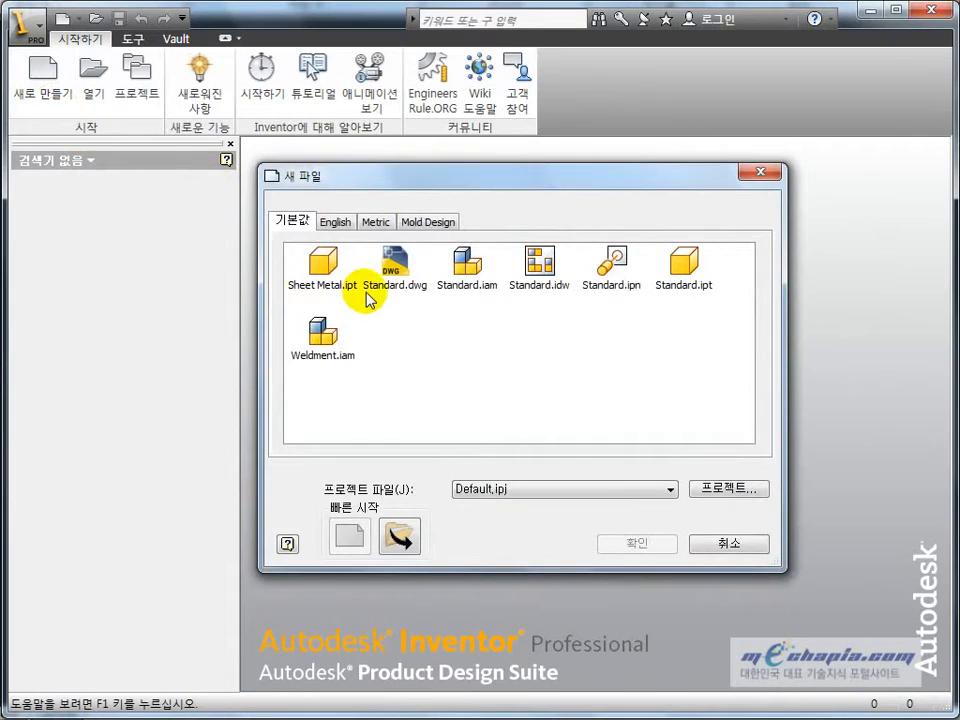
{"action": "double_click", "coordinate": [324, 272]}
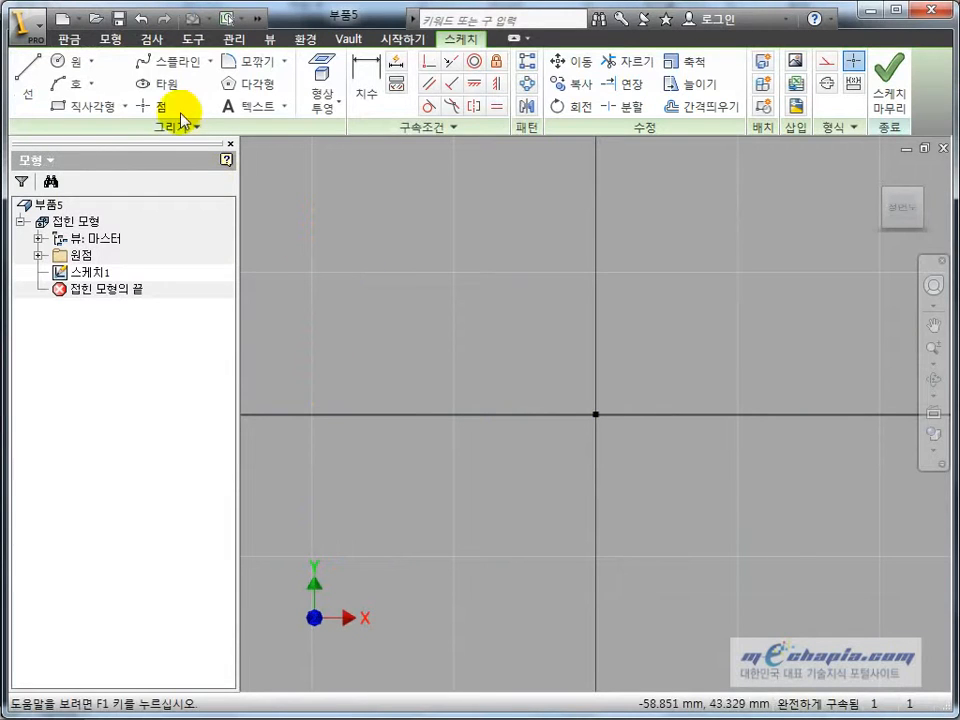
{"action": "left_click", "coordinate": [69, 39]}
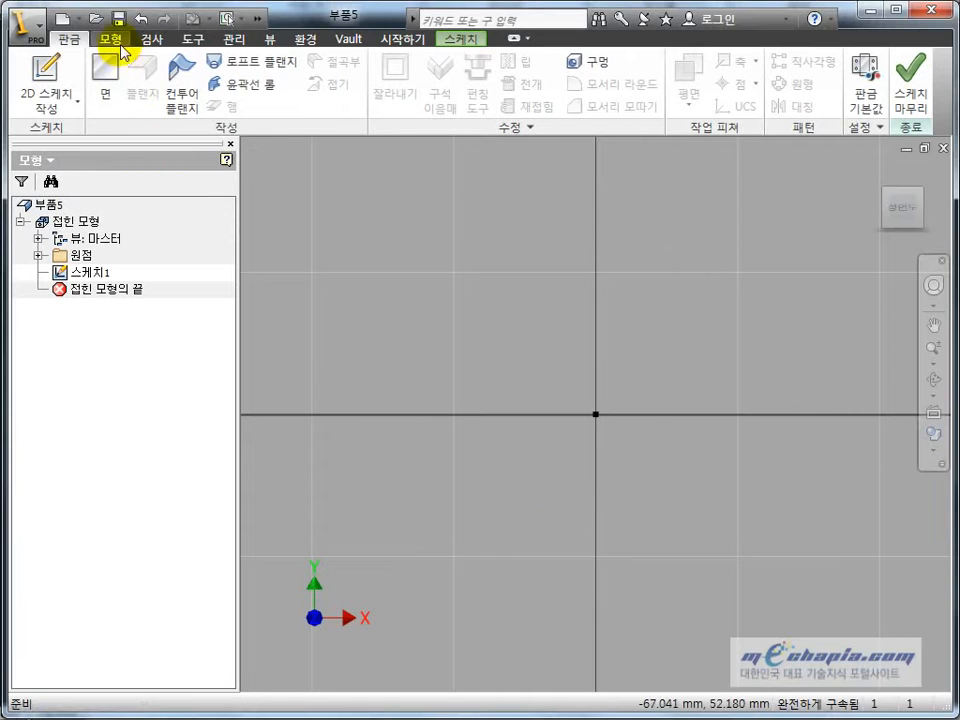
{"action": "left_click", "coordinate": [119, 43]}
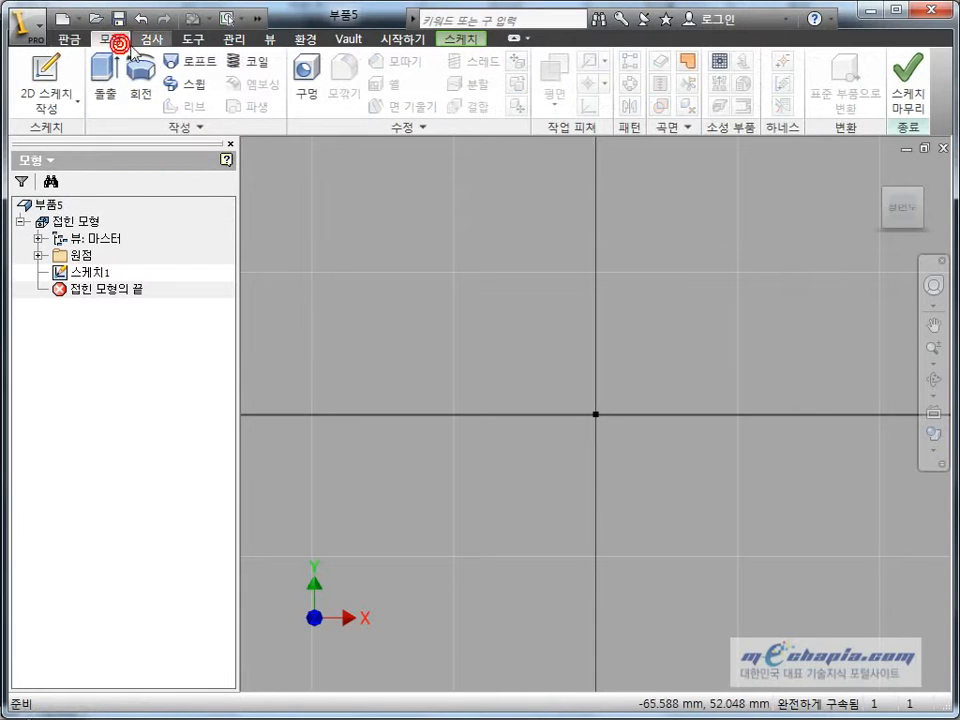
{"action": "left_click", "coordinate": [76, 40]}
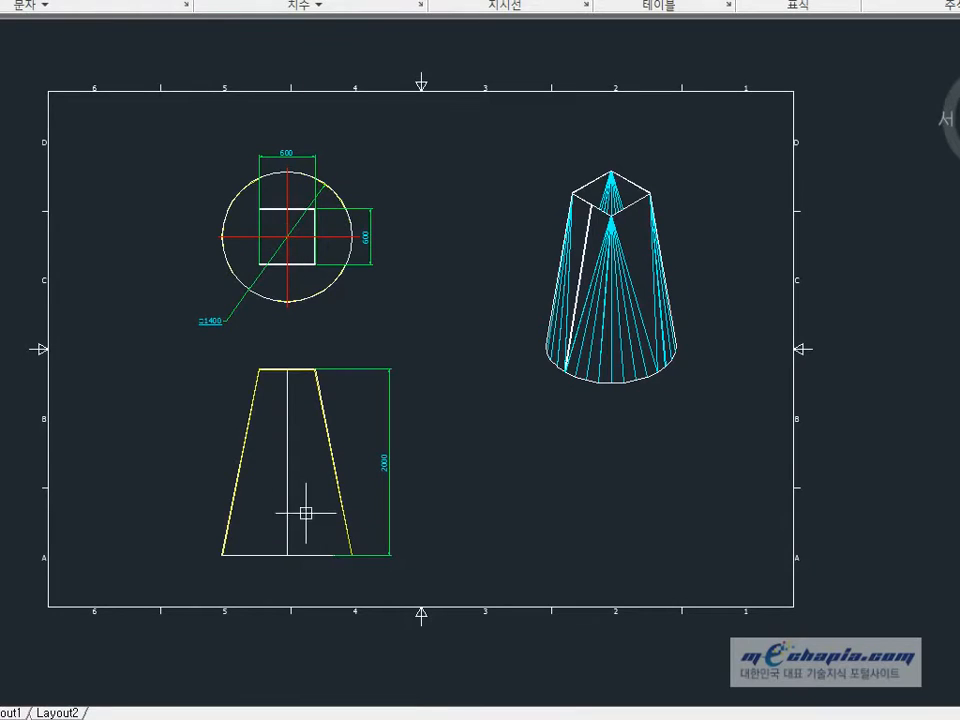
Step: Switch to the AutoCAD drawing and examine the seam gap and the dimensions in the plan and front views
{"action": "scroll", "coordinate": [549, 204], "scroll_direction": "up", "scroll_amount": 10}
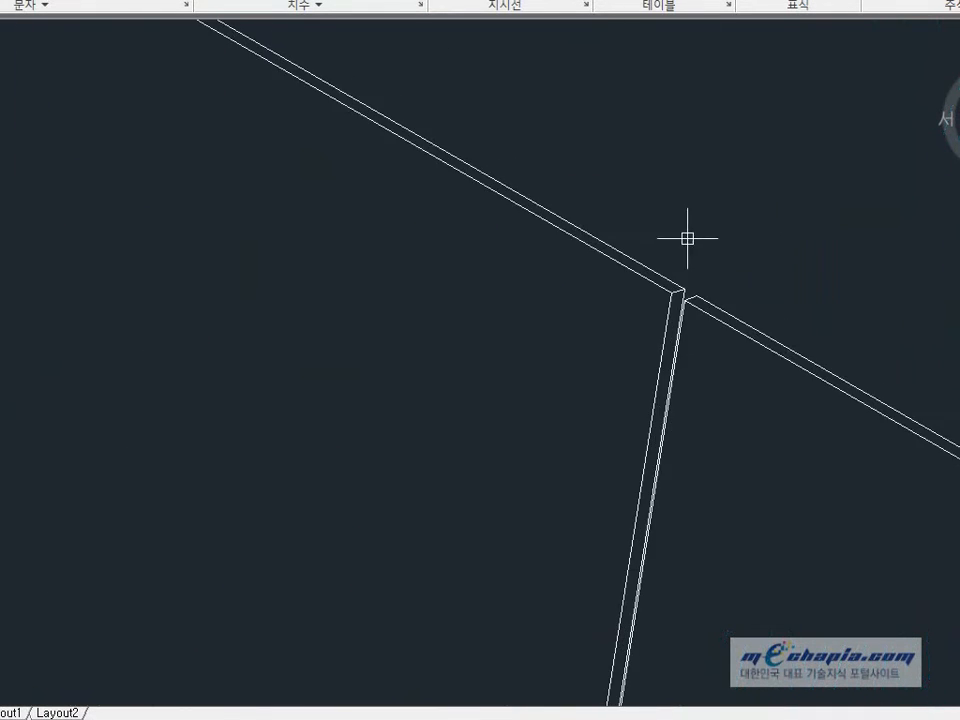
{"action": "scroll", "coordinate": [604, 358], "scroll_direction": "down", "scroll_amount": 10}
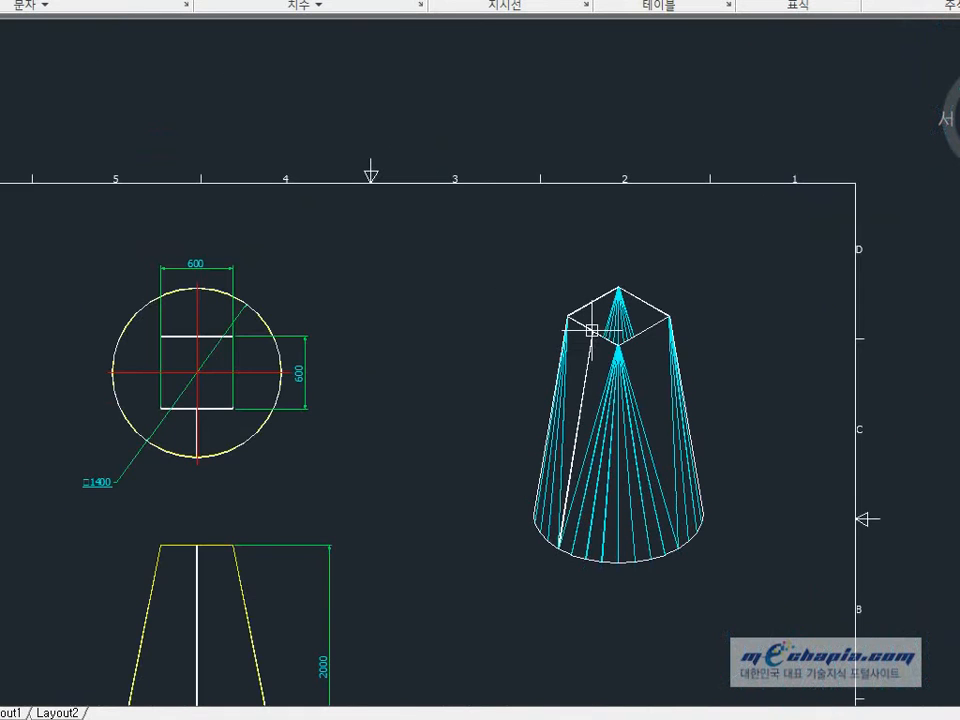
{"action": "middle_click_drag", "start_coordinate": [473, 436], "coordinate": [517, 284]}
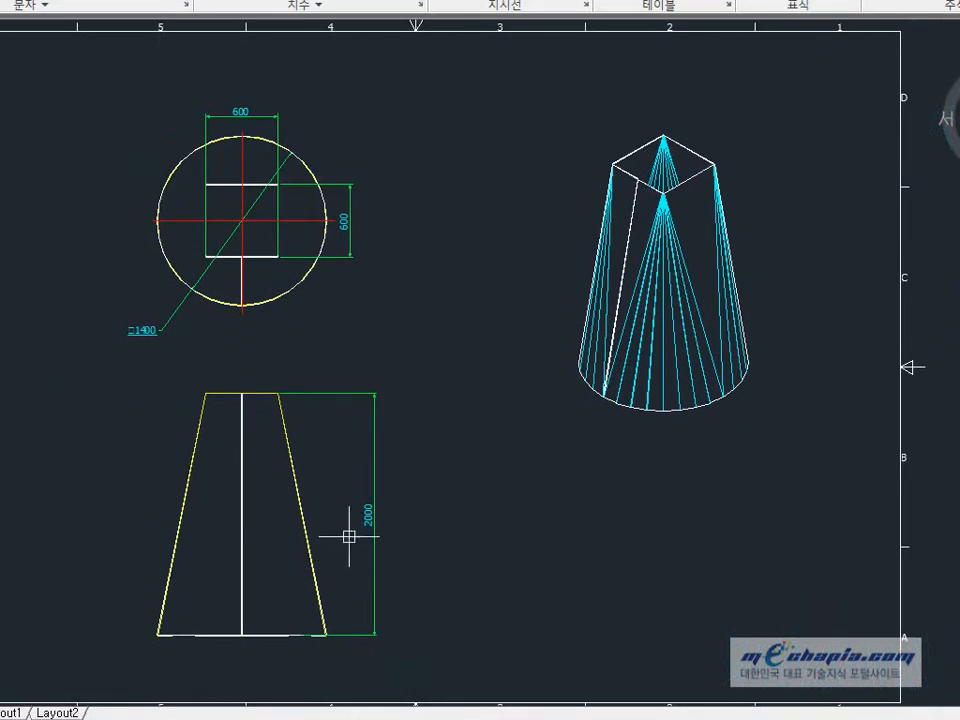
{"action": "scroll", "coordinate": [236, 307], "scroll_direction": "up", "scroll_amount": 4}
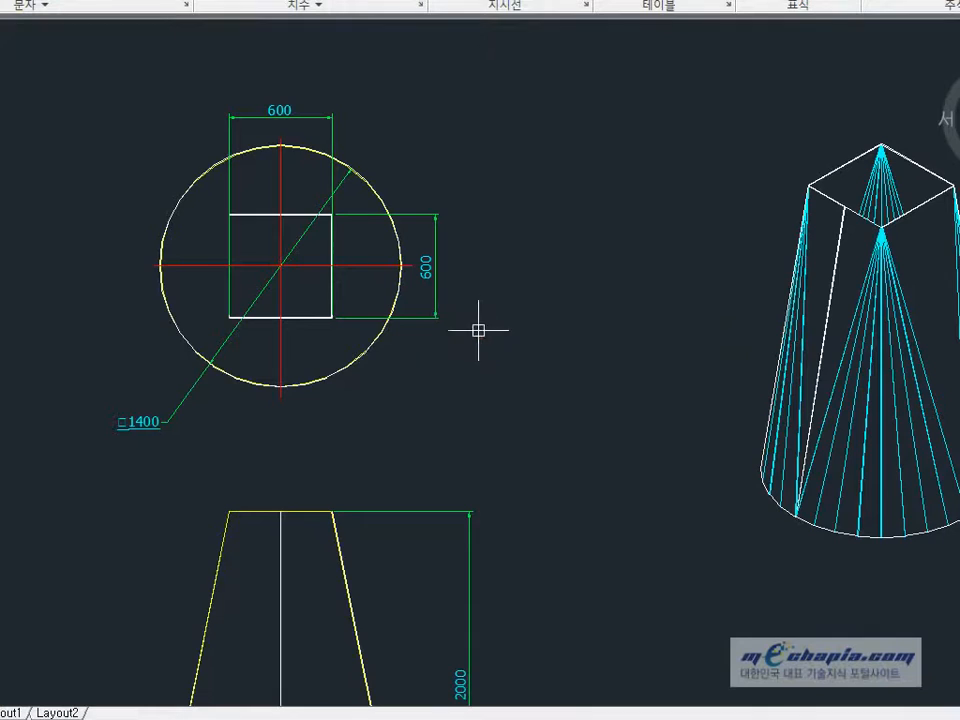
{"action": "mouse_move", "coordinate": [328, 328]}
{"action": "middle_mouse_down"}
{"action": "mouse_move", "coordinate": [384, 231]}
{"action": "mouse_move", "coordinate": [345, 315]}
{"action": "mouse_move", "coordinate": [358, 332]}
{"action": "mouse_move", "coordinate": [407, 172]}
{"action": "middle_mouse_up"}
{"action": "mouse_move", "coordinate": [448, 462]}
{"action": "middle_mouse_down"}
{"action": "mouse_move", "coordinate": [467, 310]}
{"action": "mouse_move", "coordinate": [437, 345]}
{"action": "mouse_move", "coordinate": [449, 515]}
{"action": "middle_mouse_up"}
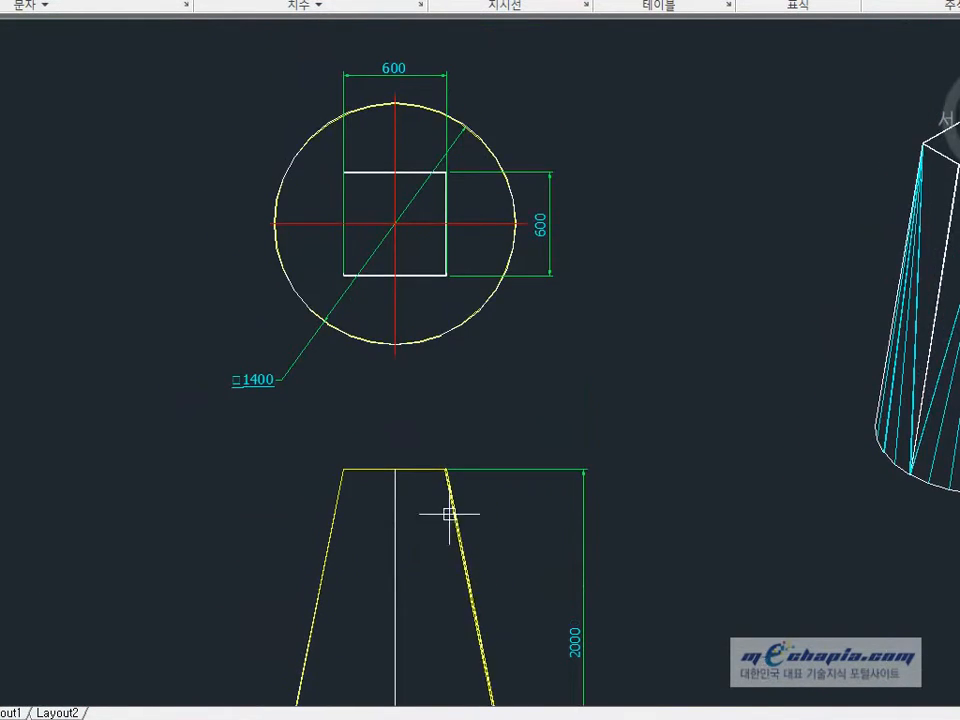
{"action": "scroll", "coordinate": [440, 161], "scroll_direction": "up", "scroll_amount": 3}
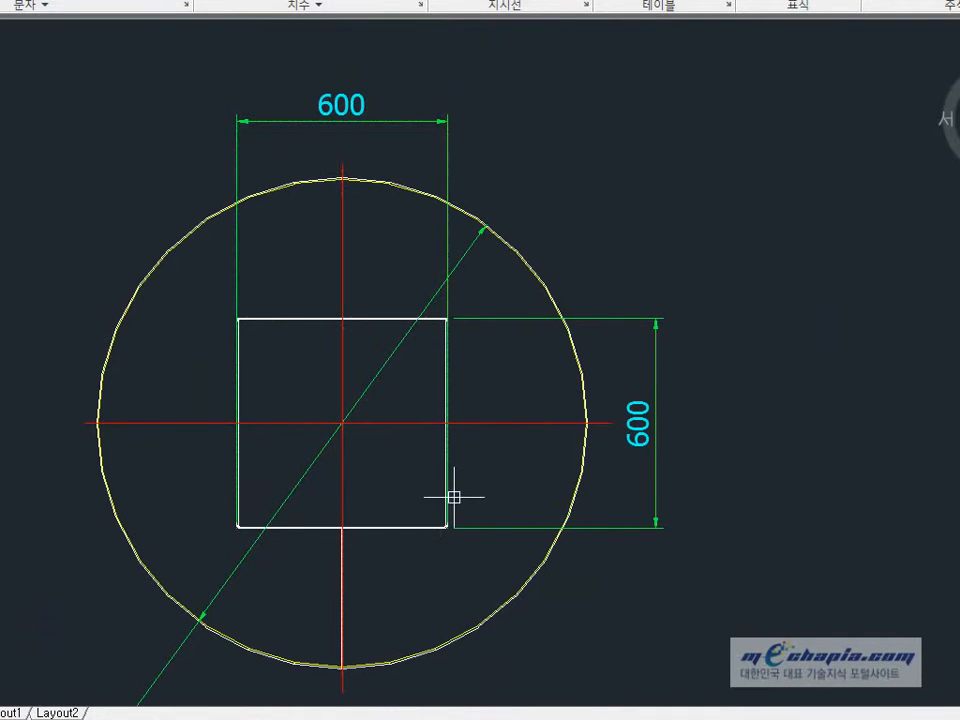
{"action": "middle_click_drag", "start_coordinate": [453, 497], "coordinate": [450, 279]}
{"action": "scroll", "coordinate": [450, 279], "scroll_direction": "down", "scroll_amount": 6}
{"action": "scroll", "coordinate": [422, 560], "scroll_direction": "up", "scroll_amount": 1}
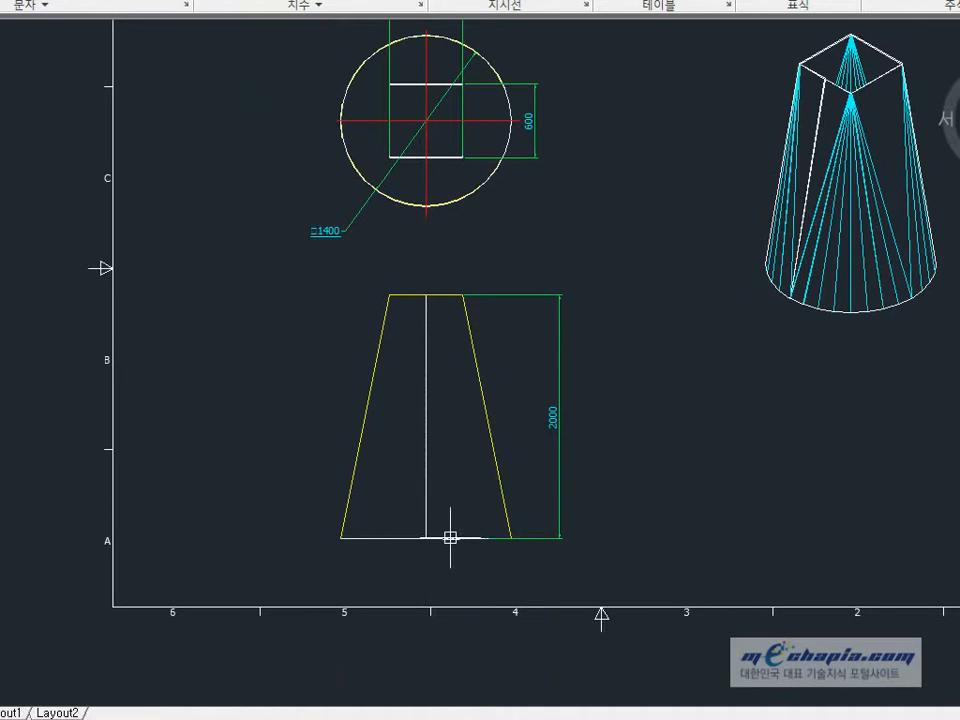
{"action": "scroll", "coordinate": [578, 431], "scroll_direction": "up", "scroll_amount": 6}
{"action": "scroll", "coordinate": [491, 399], "scroll_direction": "down", "scroll_amount": 6}
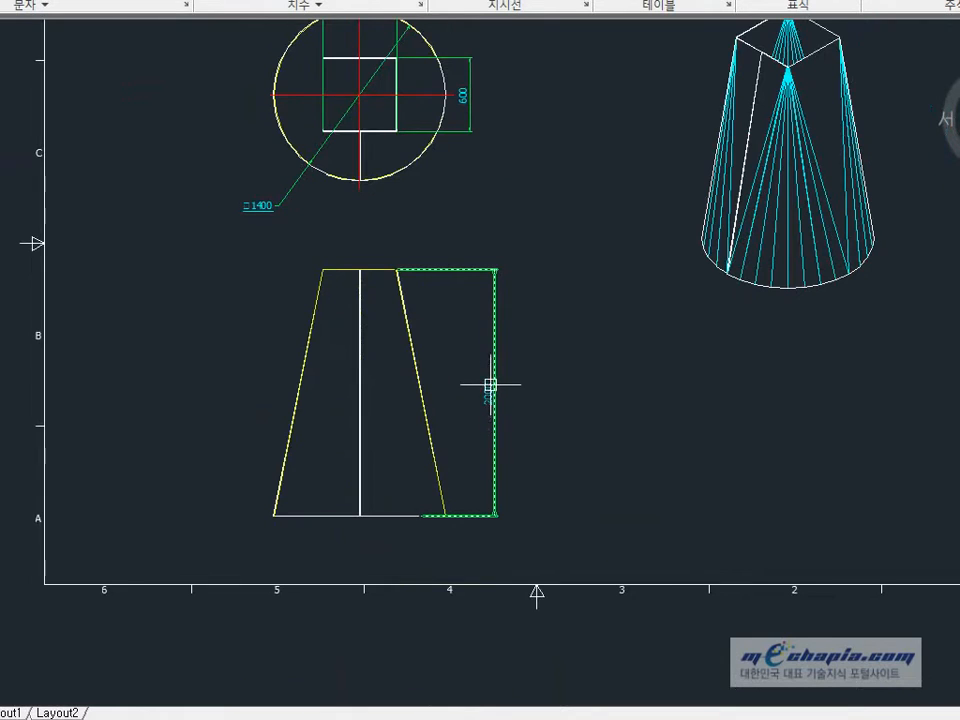
{"action": "scroll", "coordinate": [490, 384], "scroll_direction": "down", "scroll_amount": 2}
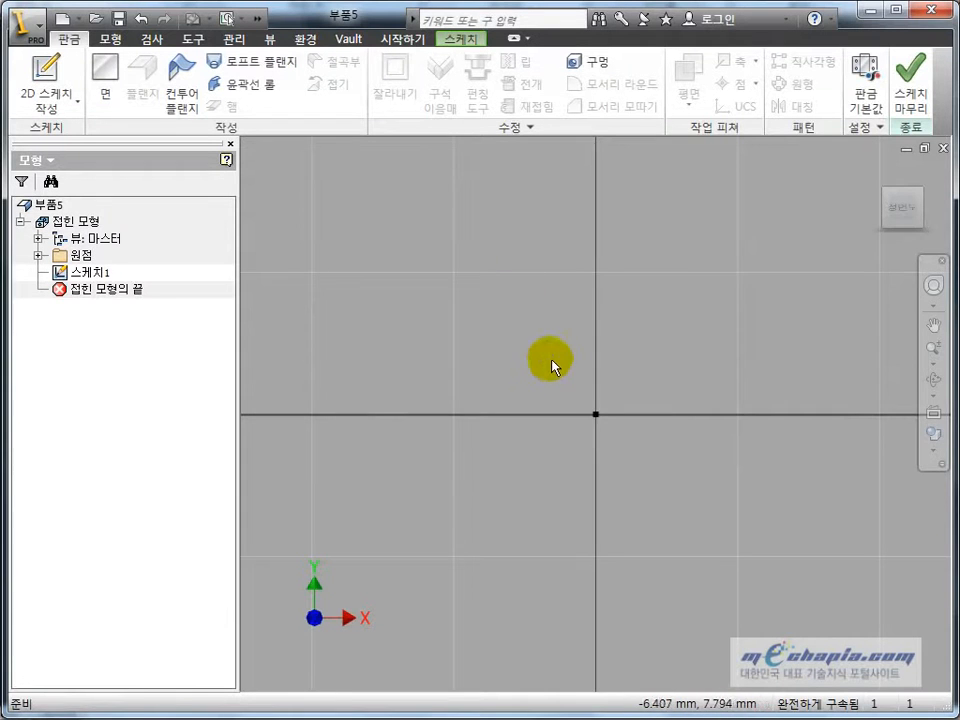
{"action": "mouse_move", "coordinate": [551, 367]}
{"action": "middle_mouse_down"}
{"action": "mouse_move", "coordinate": [495, 274]}
{"action": "mouse_move", "coordinate": [536, 300]}
{"action": "mouse_move", "coordinate": [522, 342]}
{"action": "middle_mouse_up"}
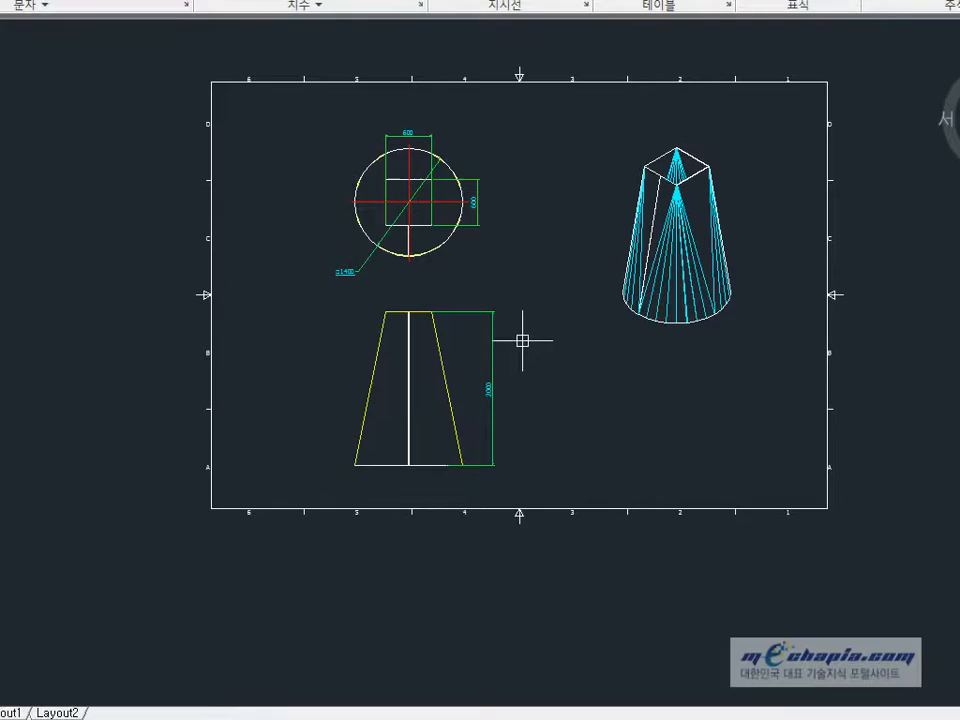
Step: In the AutoCAD plan view, measure the wall thickness at the square's lower corner with a linear dimension
{"action": "scroll", "coordinate": [455, 310], "scroll_direction": "up", "scroll_amount": 6}
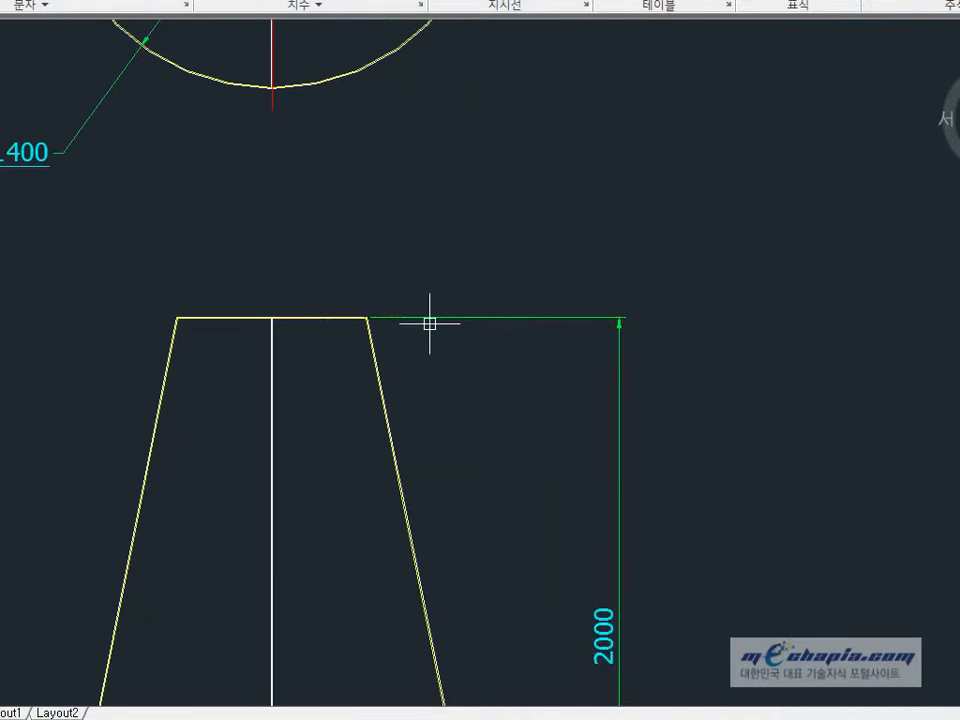
{"action": "middle_click_drag", "start_coordinate": [429, 324], "coordinate": [432, 538]}
{"action": "scroll", "coordinate": [480, 176], "scroll_direction": "up", "scroll_amount": 10}
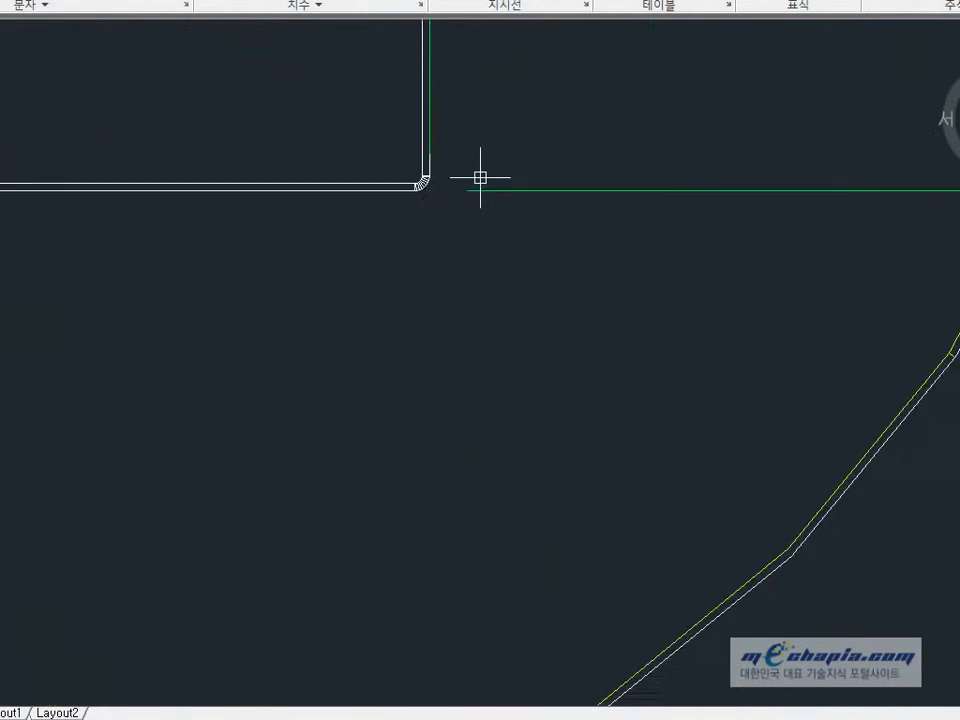
{"action": "type", "text": "dli"}
{"action": "key", "text": "Return"}
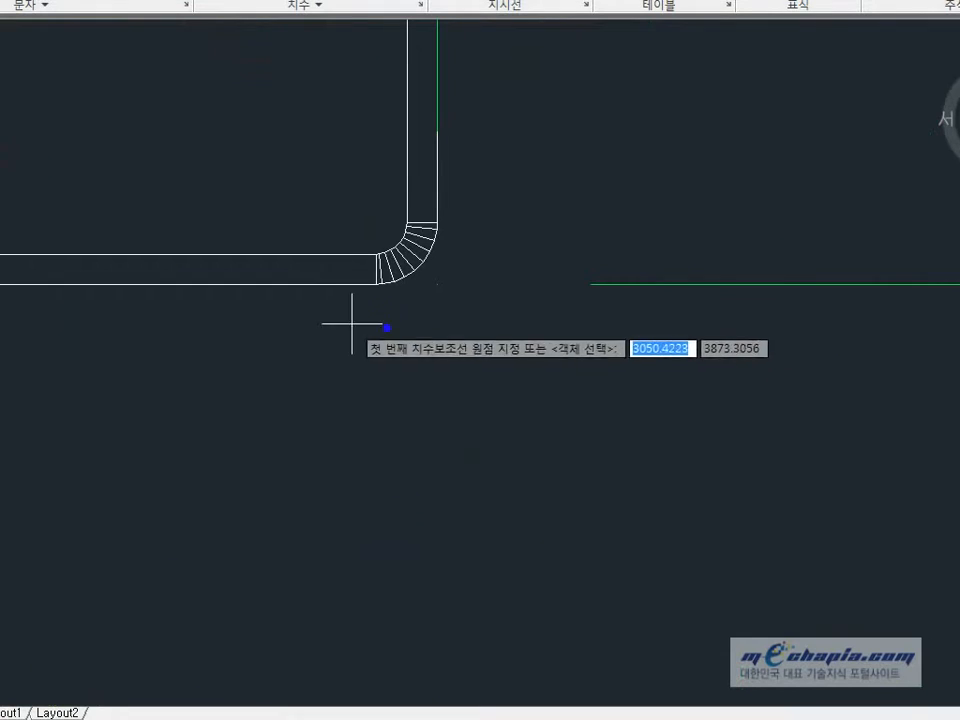
{"action": "left_click", "coordinate": [369, 289]}
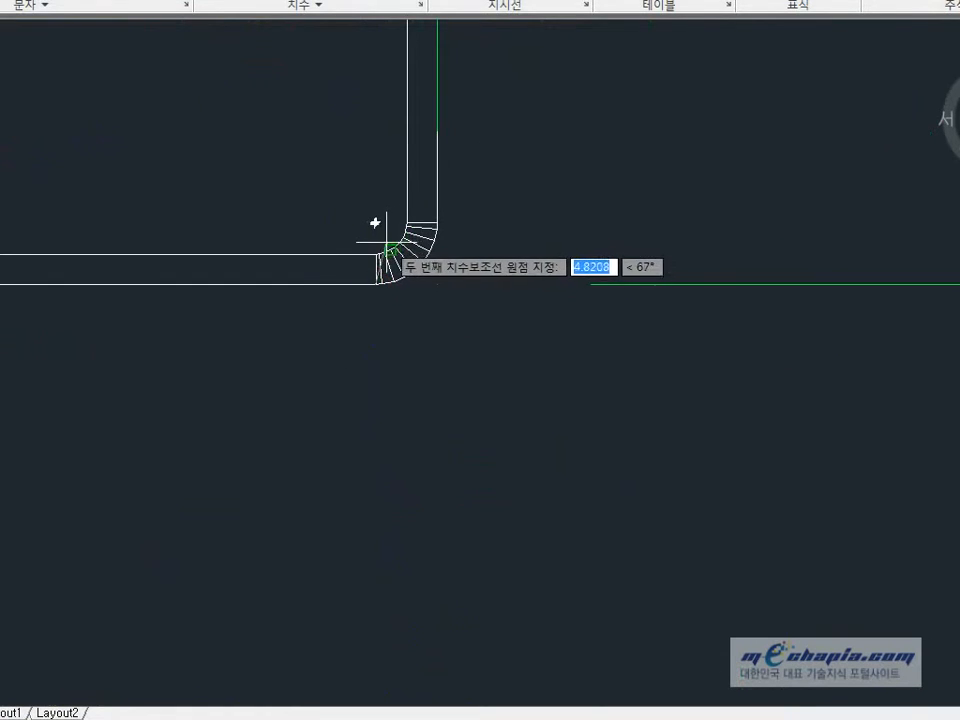
{"action": "left_click", "coordinate": [376, 222]}
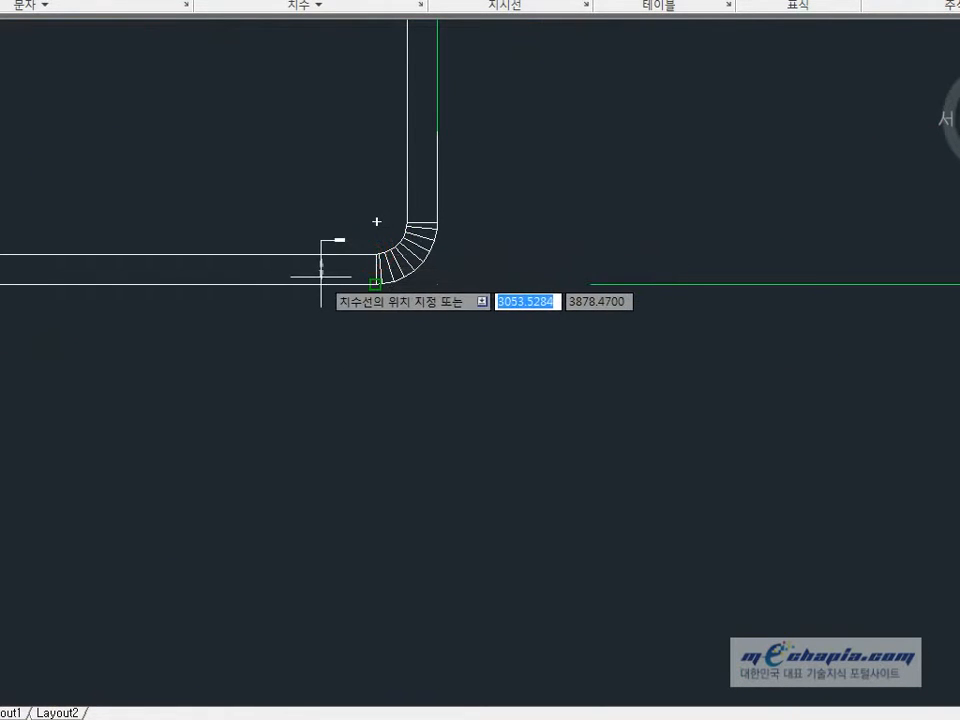
{"action": "left_click", "coordinate": [377, 222]}
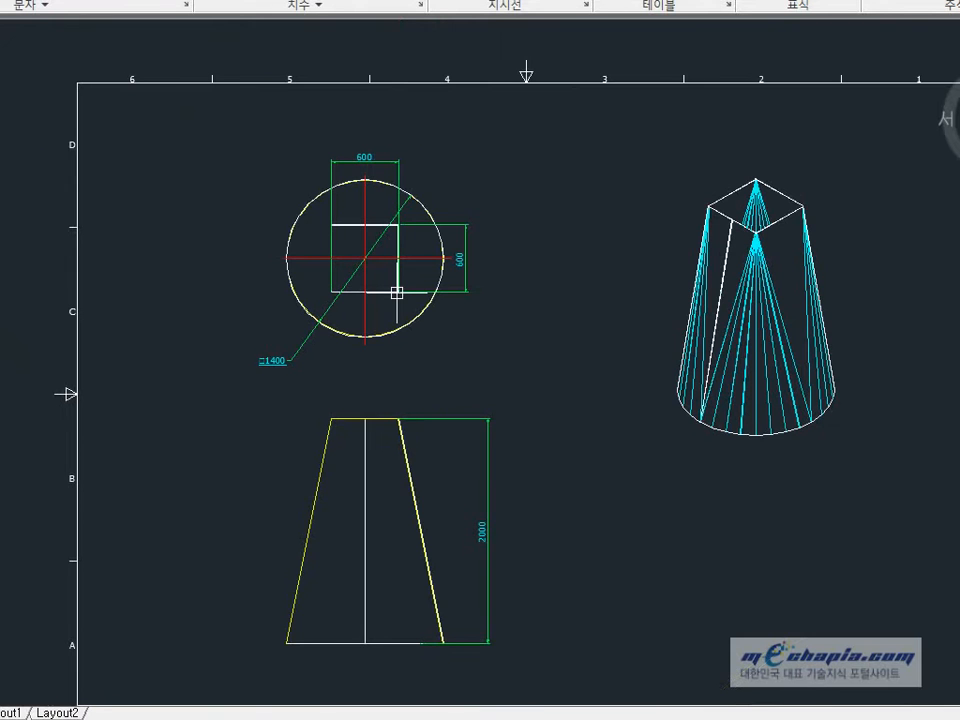
Step: Read the wall thickness dimension at the square's lower corner, and erase it from the plan view
{"action": "scroll", "coordinate": [397, 292], "scroll_direction": "up", "scroll_amount": 10}
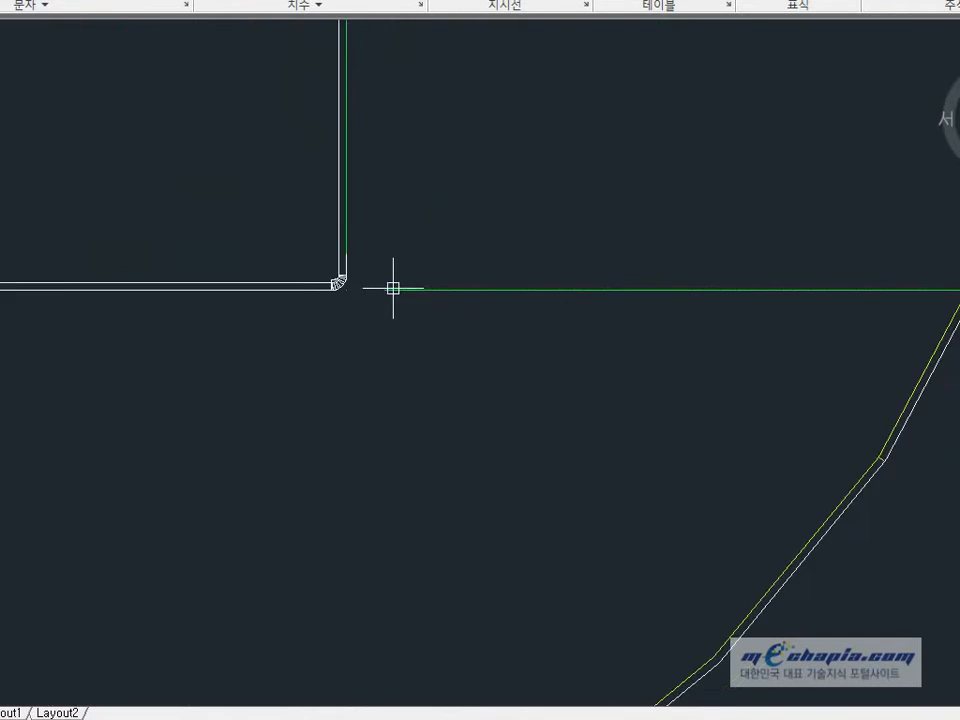
{"action": "middle_click_drag", "start_coordinate": [29, 255], "coordinate": [213, 255]}
{"action": "scroll", "coordinate": [243, 255], "scroll_direction": "up", "scroll_amount": 8}
{"action": "type", "text": "e"}
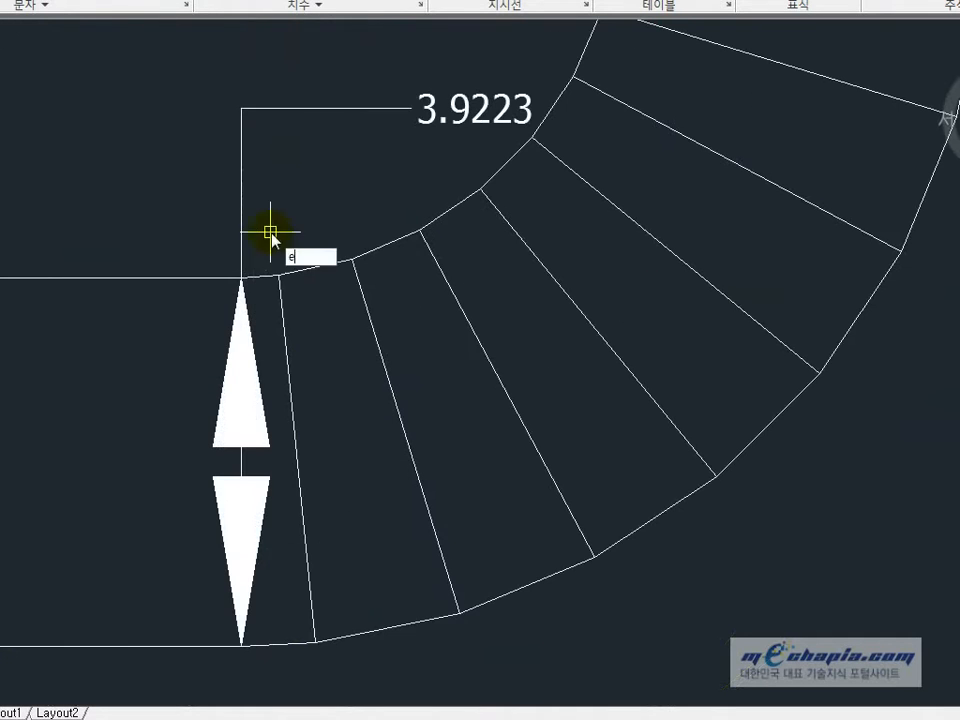
{"action": "right_click", "coordinate": [274, 231]}
{"action": "left_click", "coordinate": [334, 229]}
{"action": "left_click", "coordinate": [181, 171]}
{"action": "right_click", "coordinate": [181, 171]}
Step: Switch to Inventor and, in the sheet metal defaults, turn off using the rule's thickness and set the thickness to 4 mm
{"action": "scroll", "coordinate": [330, 251], "scroll_direction": "down", "scroll_amount": 12}
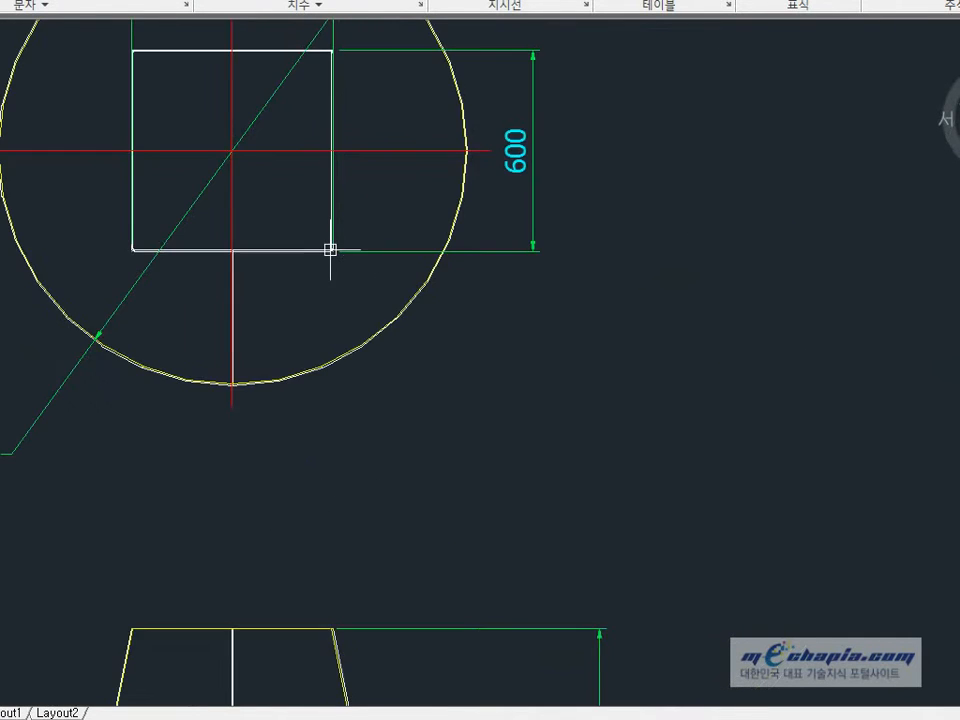
{"action": "middle_click_drag", "start_coordinate": [330, 251], "coordinate": [331, 375]}
{"action": "scroll", "coordinate": [331, 377], "scroll_direction": "down", "scroll_amount": 2}
{"action": "mouse_move", "coordinate": [454, 415]}
{"action": "middle_mouse_down"}
{"action": "mouse_move", "coordinate": [414, 280]}
{"action": "mouse_move", "coordinate": [446, 266]}
{"action": "middle_mouse_up"}
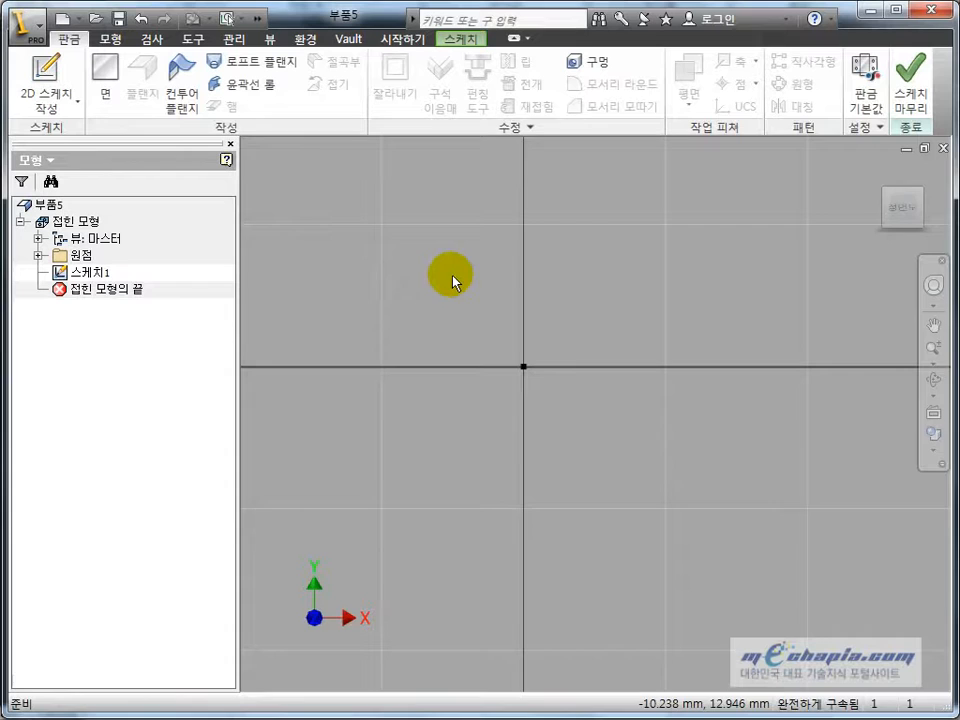
{"action": "middle_click_drag", "start_coordinate": [451, 281], "coordinate": [563, 310]}
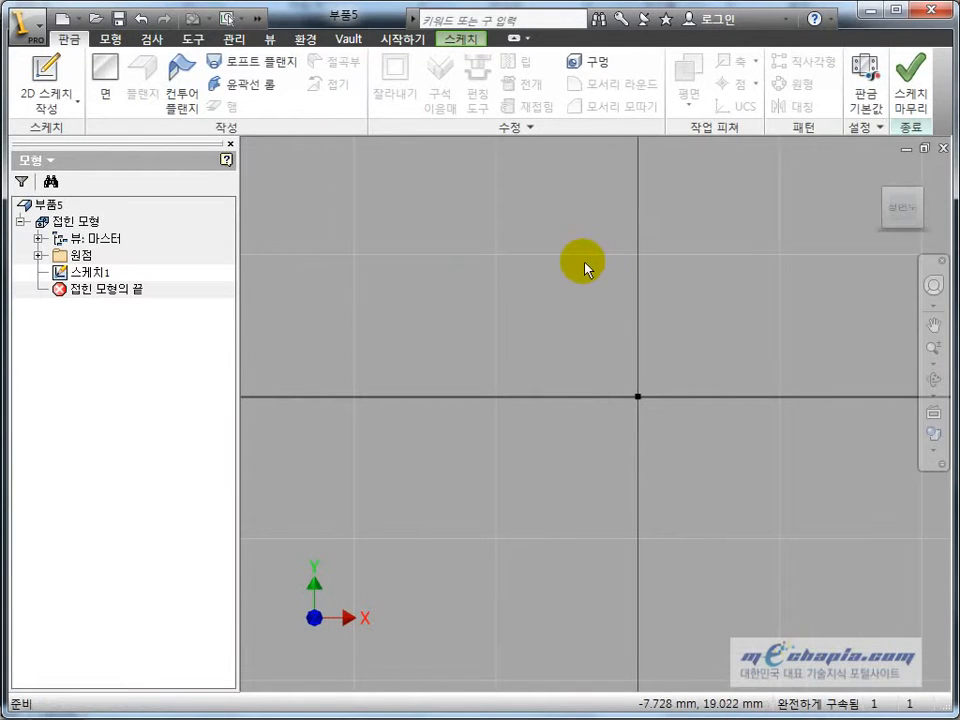
{"action": "left_click", "coordinate": [862, 110]}
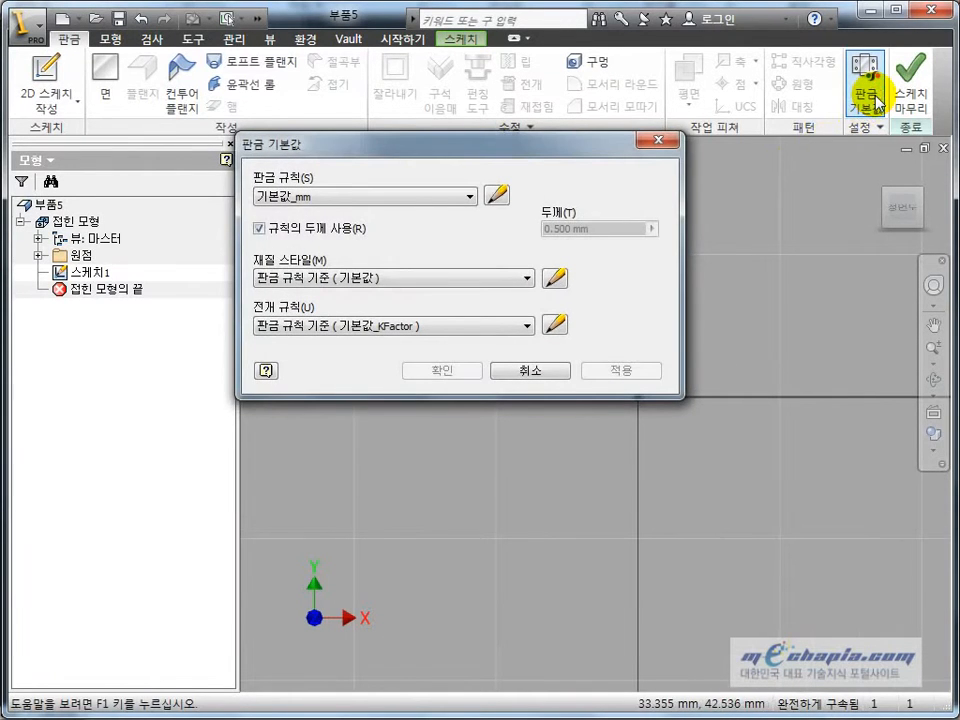
{"action": "left_click", "coordinate": [286, 230]}
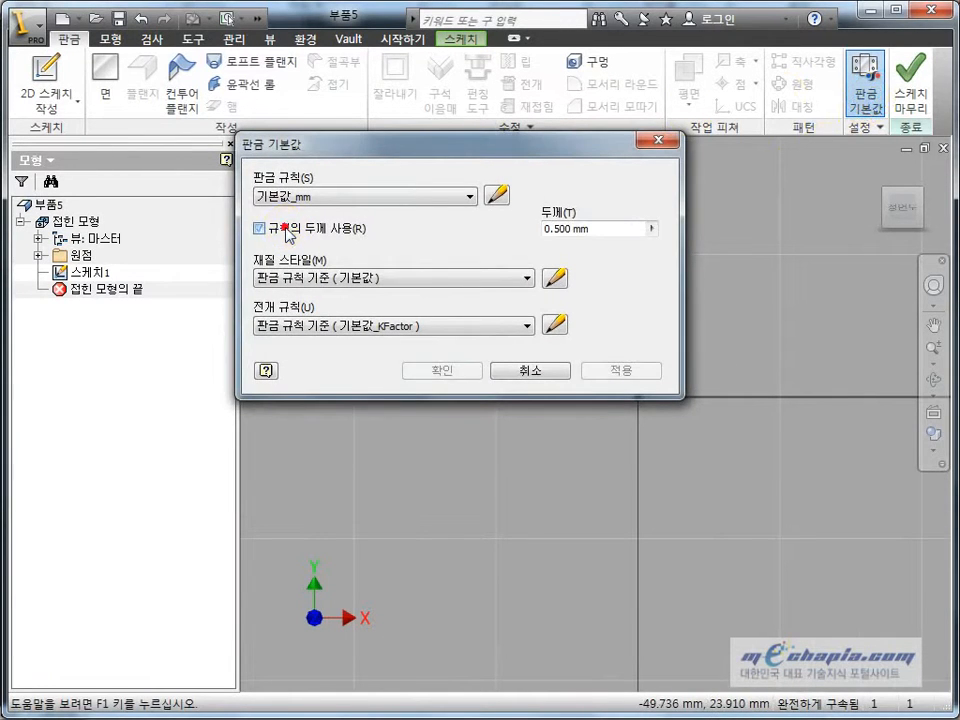
{"action": "double_click", "coordinate": [593, 224]}
{"action": "type", "text": "4"}
{"action": "key", "text": "Return"}
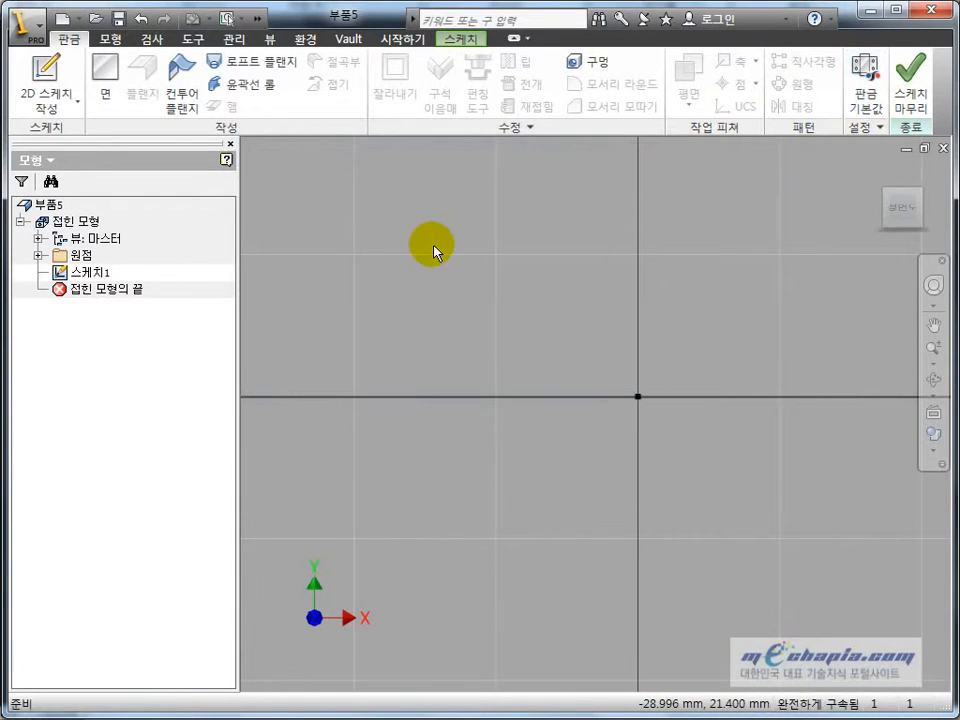
{"action": "left_click", "coordinate": [502, 264]}
Step: Sketch a circle with a diameter of 1400 mm centred on the origin
{"action": "left_click", "coordinate": [458, 39]}
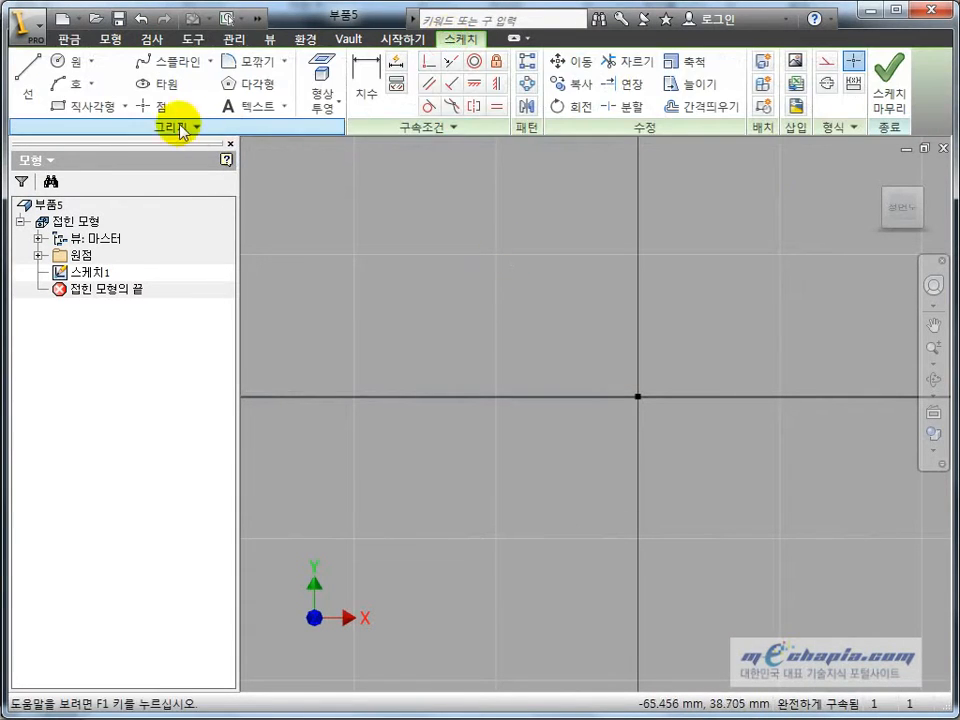
{"action": "left_click", "coordinate": [79, 64]}
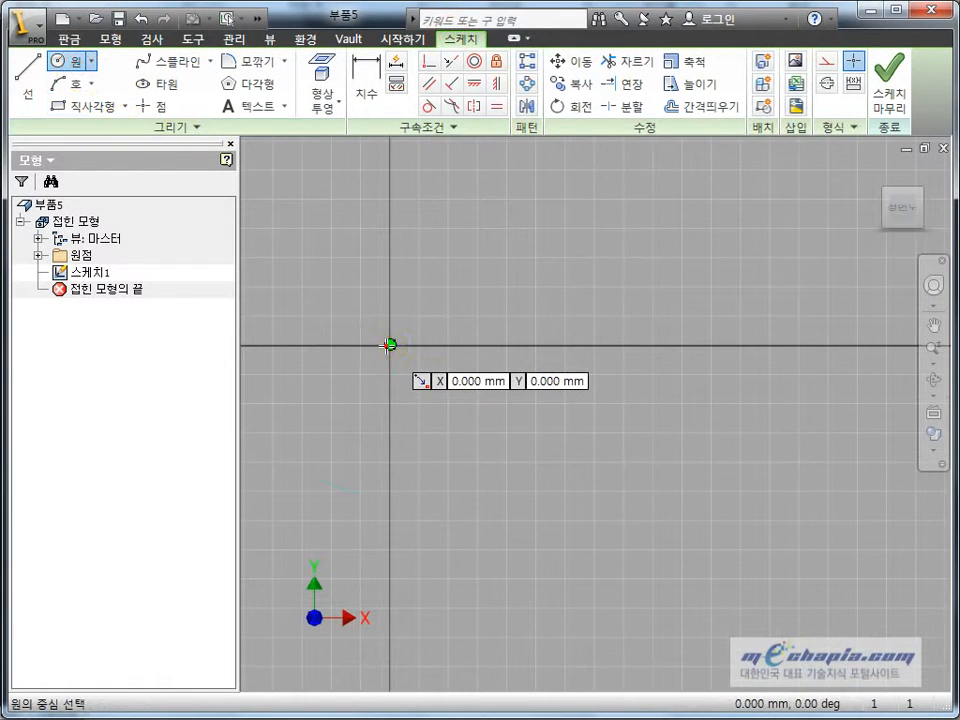
{"action": "left_click", "coordinate": [388, 343]}
{"action": "type", "text": "1"}
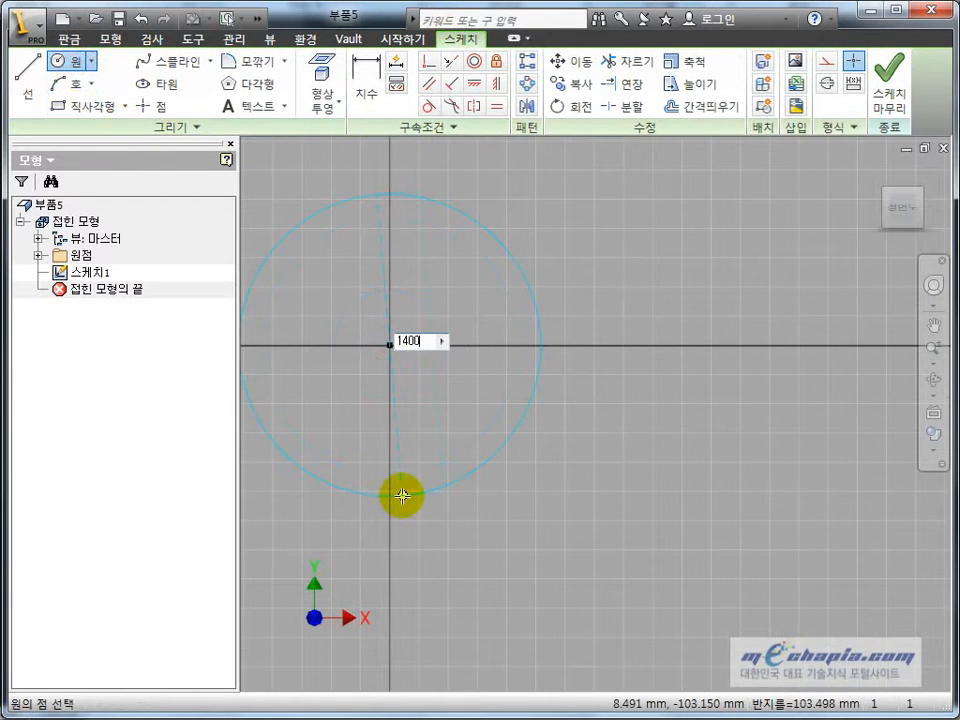
{"action": "type", "text": "400"}
{"action": "key", "text": "Return"}
{"action": "scroll", "coordinate": [500, 560], "scroll_direction": "down", "scroll_amount": 5}
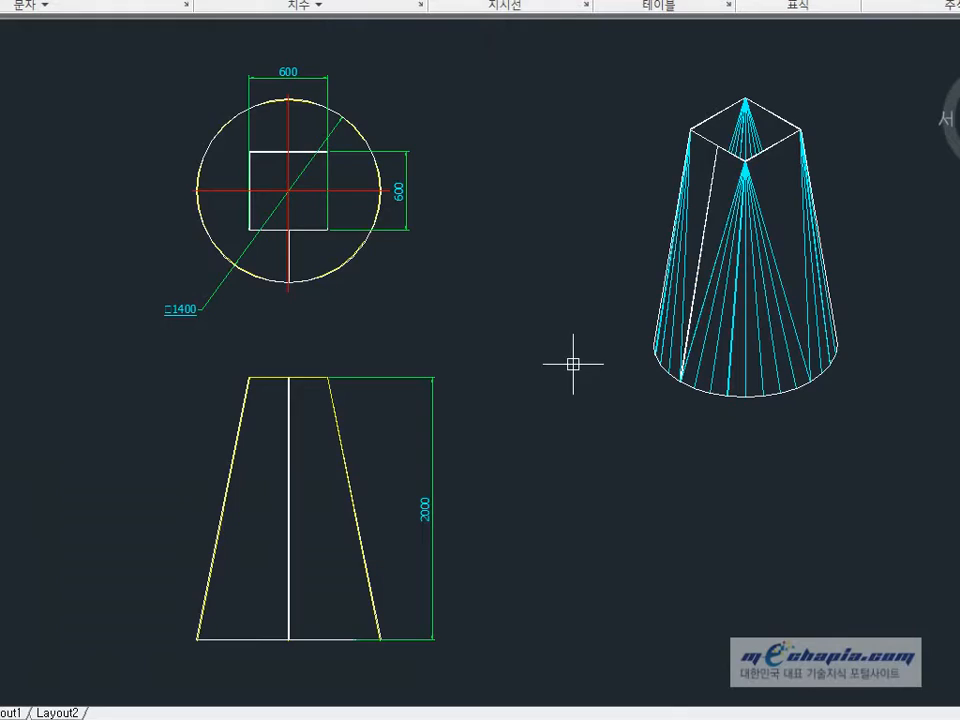
Step: In the AutoCAD plan view, add a linear dimension across the seam gap at the circle's lower end, placed just below the circle
{"action": "scroll", "coordinate": [289, 285], "scroll_direction": "up", "scroll_amount": 10}
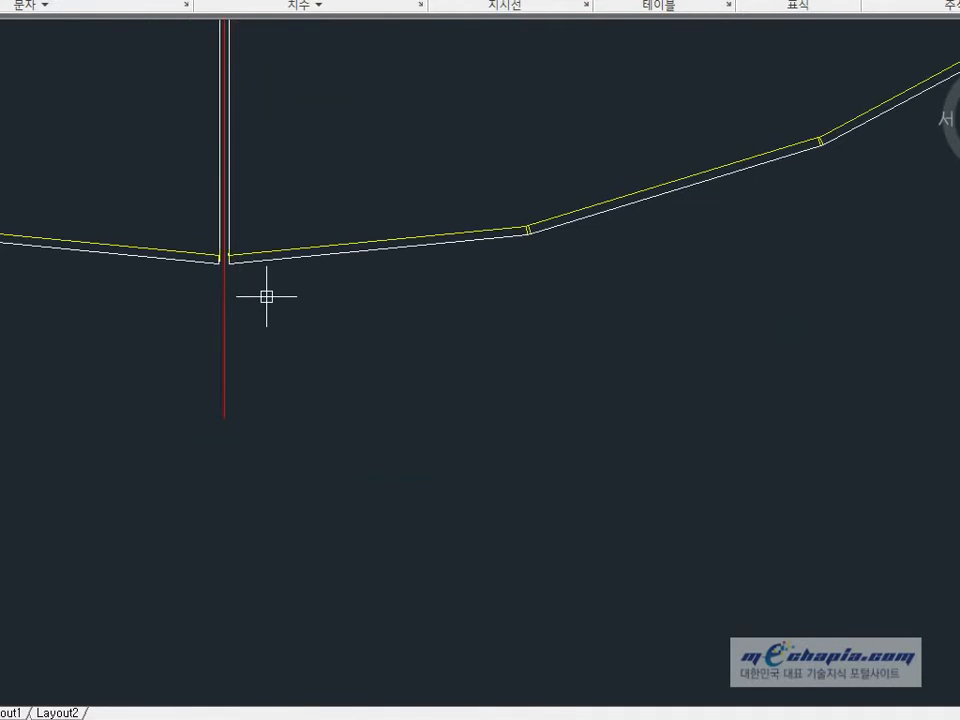
{"action": "type", "text": "li"}
{"action": "key", "text": "Return"}
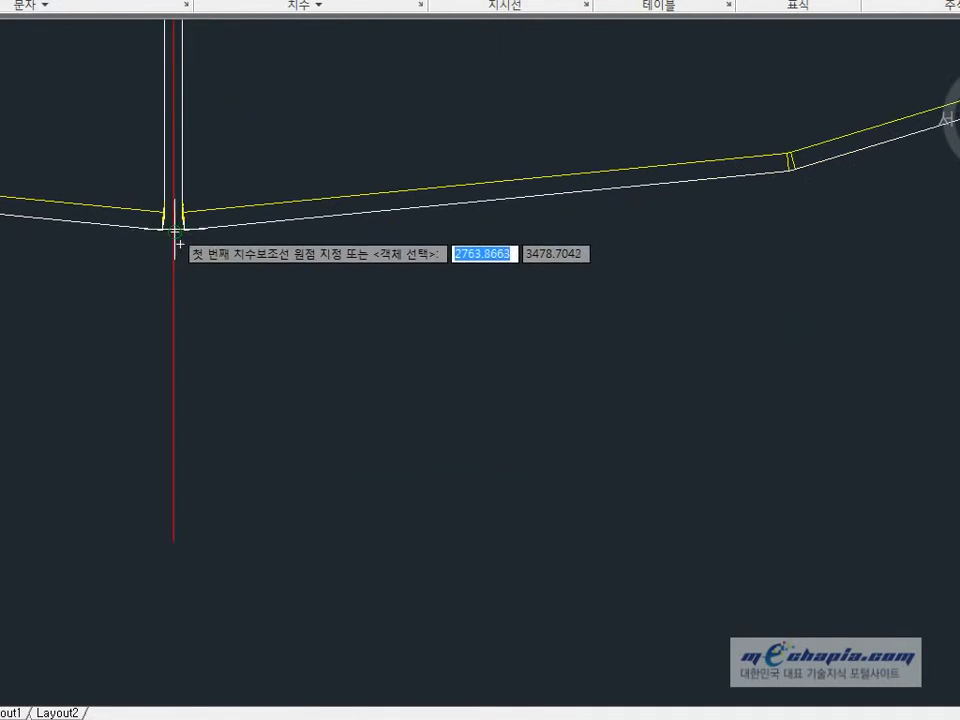
{"action": "scroll", "coordinate": [172, 228], "scroll_direction": "up", "scroll_amount": 3}
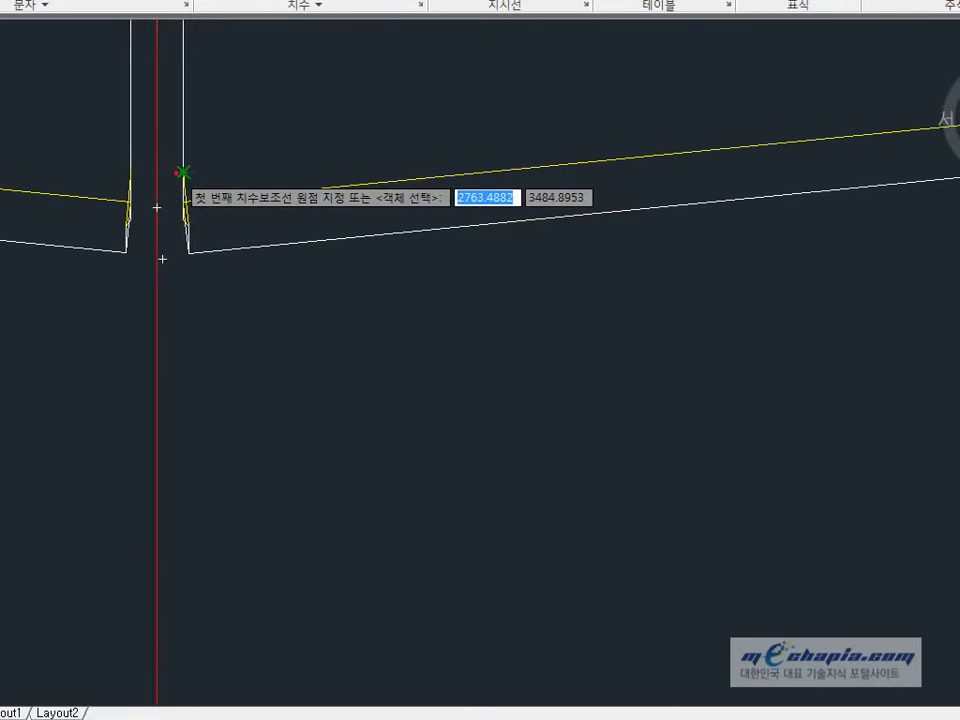
{"action": "left_click", "coordinate": [184, 172]}
{"action": "left_click", "coordinate": [132, 175]}
{"action": "scroll", "coordinate": [190, 260], "scroll_direction": "down", "scroll_amount": 3}
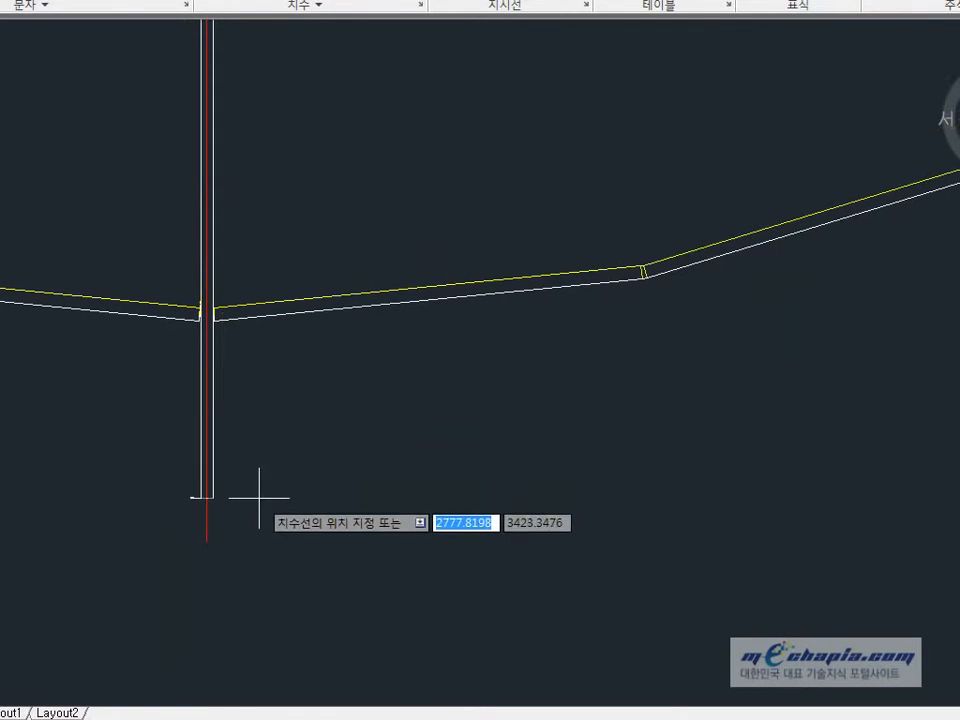
{"action": "scroll", "coordinate": [340, 500], "scroll_direction": "down", "scroll_amount": 3}
{"action": "scroll", "coordinate": [416, 516], "scroll_direction": "down", "scroll_amount": 4}
Step: Match the properties of the vertical 600 dimension onto the new seam gap dimension
{"action": "type", "text": "ma"}
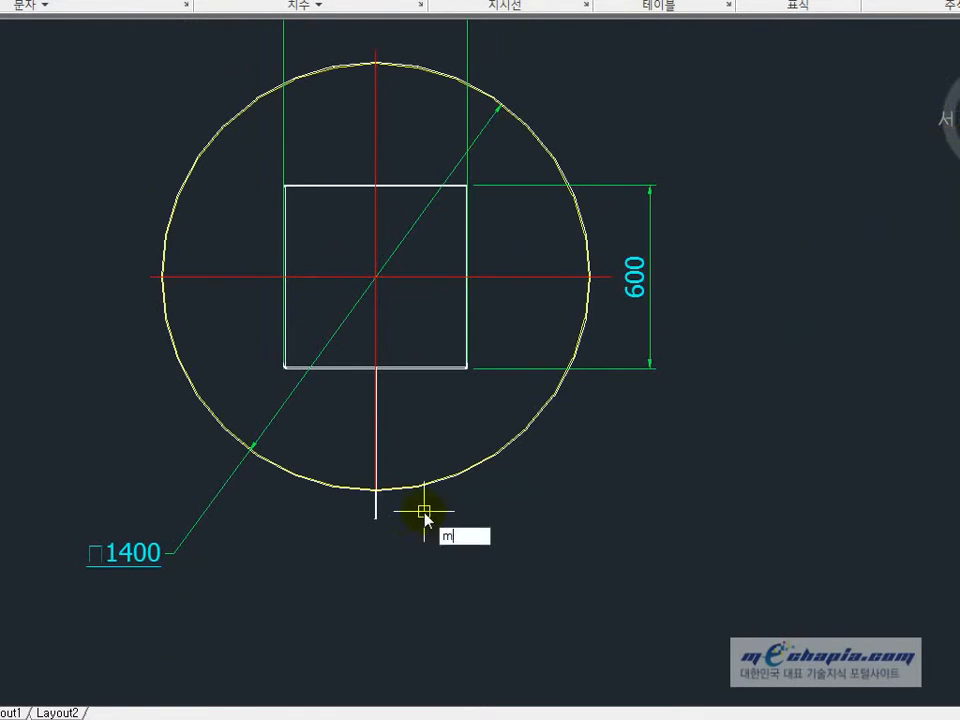
{"action": "key", "text": "Return"}
{"action": "left_click", "coordinate": [638, 369]}
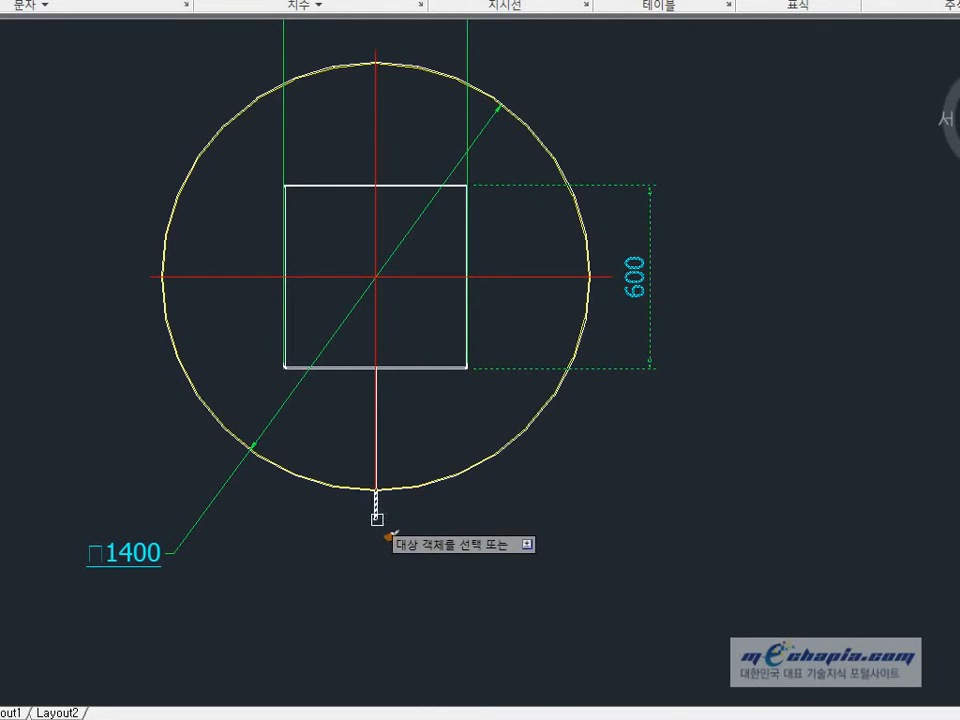
{"action": "left_click", "coordinate": [375, 506]}
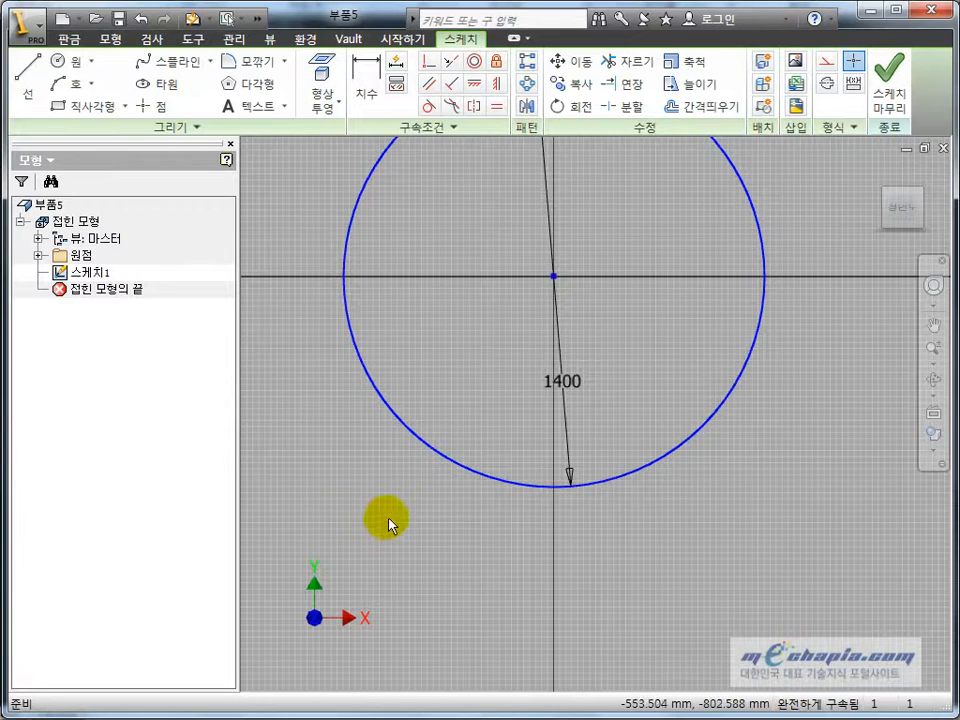
Step: In the Inventor sketch, draw two short vertical lines about 9 mm apart across the circle's lower edge, one on each side of the vertical axis
{"action": "scroll", "coordinate": [573, 501], "scroll_direction": "up", "scroll_amount": 7}
{"action": "mouse_move", "coordinate": [506, 474]}
{"action": "middle_mouse_down"}
{"action": "mouse_move", "coordinate": [639, 517]}
{"action": "mouse_move", "coordinate": [568, 596]}
{"action": "mouse_move", "coordinate": [538, 534]}
{"action": "middle_mouse_up"}
{"action": "scroll", "coordinate": [649, 525], "scroll_direction": "down", "scroll_amount": 3}
{"action": "scroll", "coordinate": [649, 532], "scroll_direction": "down", "scroll_amount": 3}
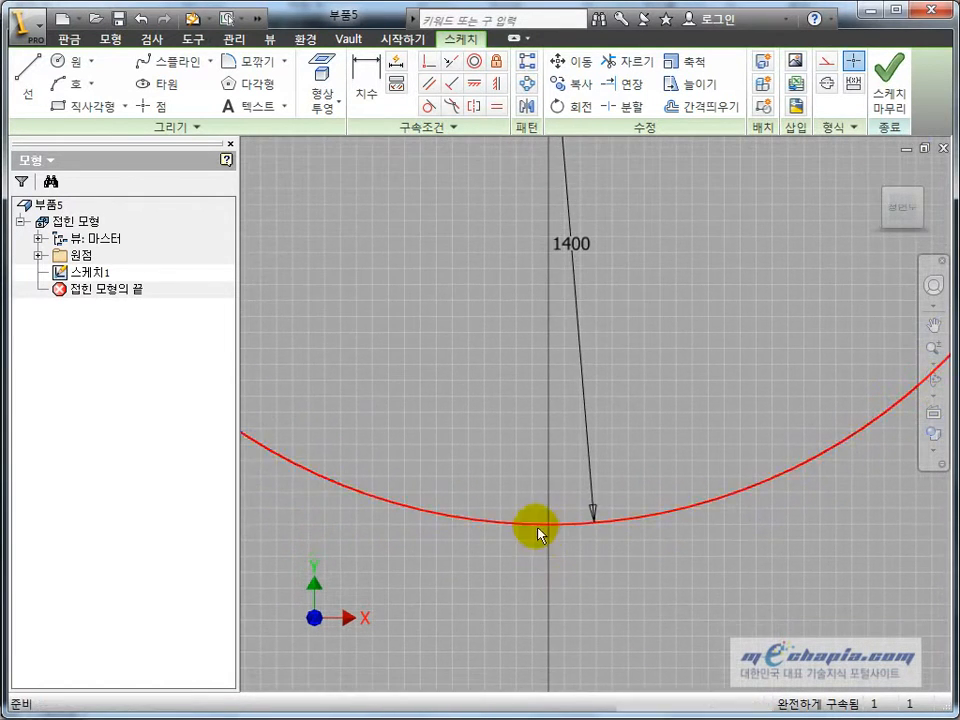
{"action": "scroll", "coordinate": [545, 528], "scroll_direction": "up", "scroll_amount": 5}
{"action": "key", "text": "l"}
{"action": "left_click", "coordinate": [591, 457]}
{"action": "left_click", "coordinate": [593, 565]}
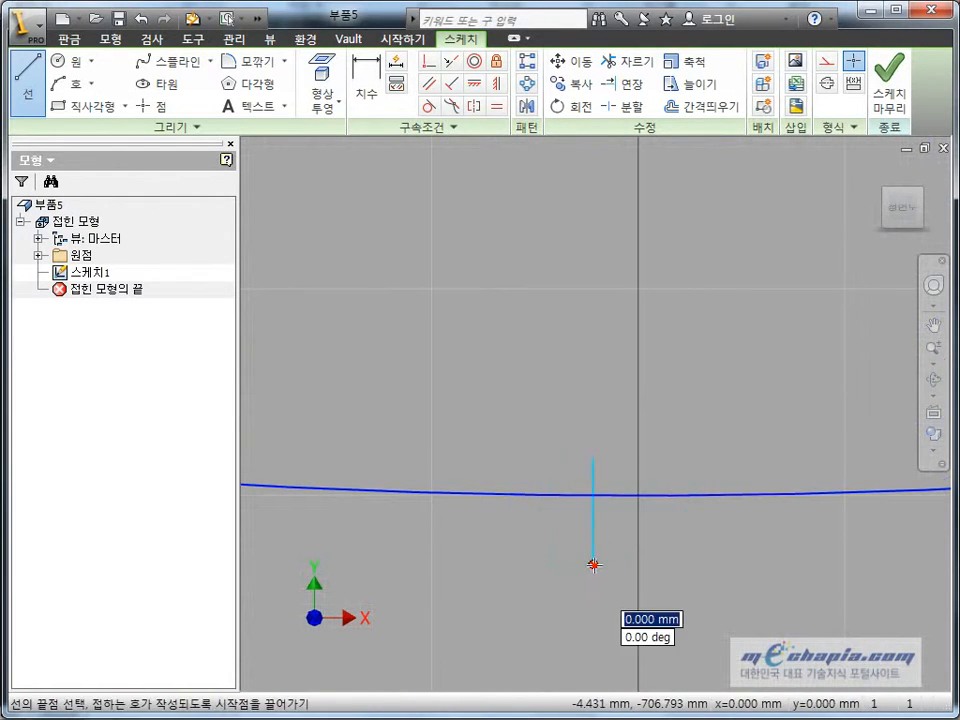
{"action": "left_click", "coordinate": [686, 459]}
{"action": "left_click", "coordinate": [686, 555]}
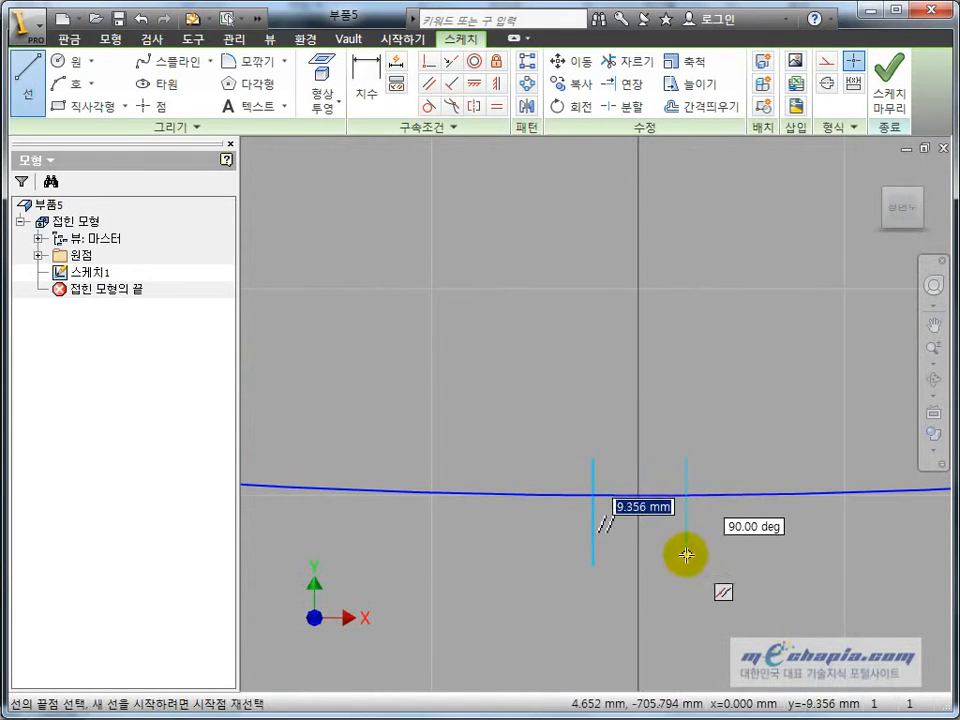
{"action": "key", "text": "Escape"}
Step: Trim away the circle segment between the two short vertical lines, and delete both lines
{"action": "key", "text": "x"}
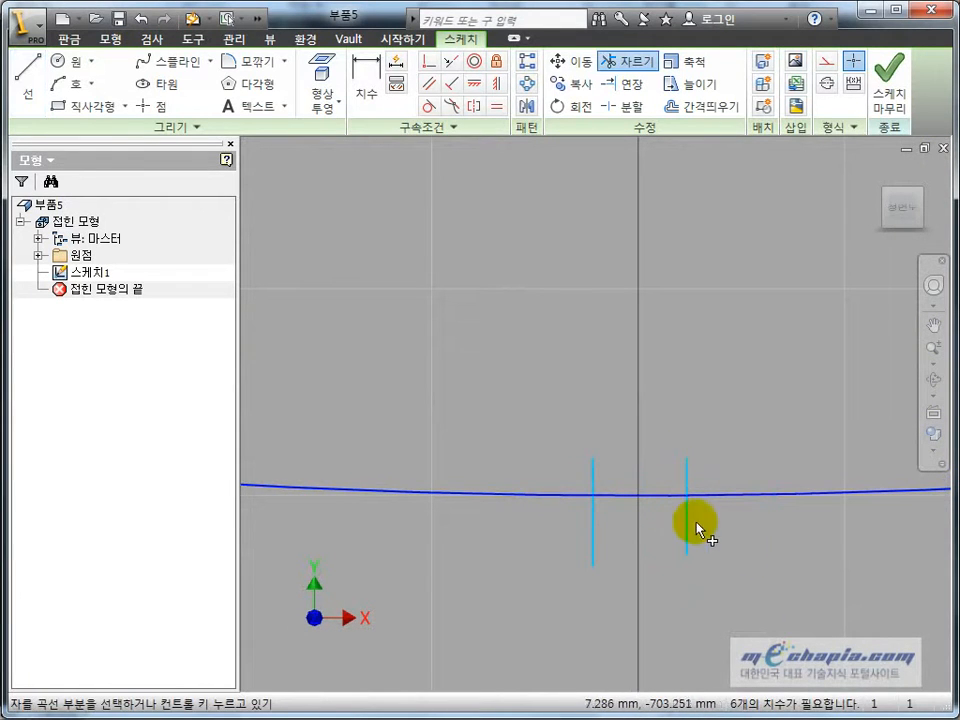
{"action": "left_click", "coordinate": [641, 497]}
{"action": "key", "text": "Escape"}
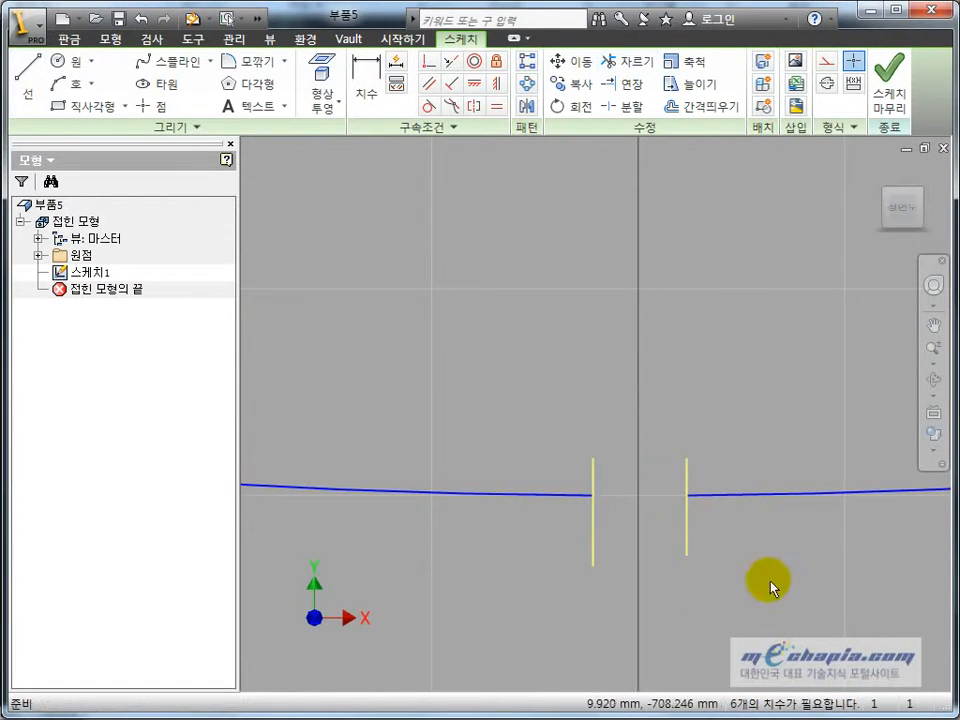
Step: Dimension the gap between the arc's two endpoints horizontally and set it to 4 mm
{"action": "key", "text": "d"}
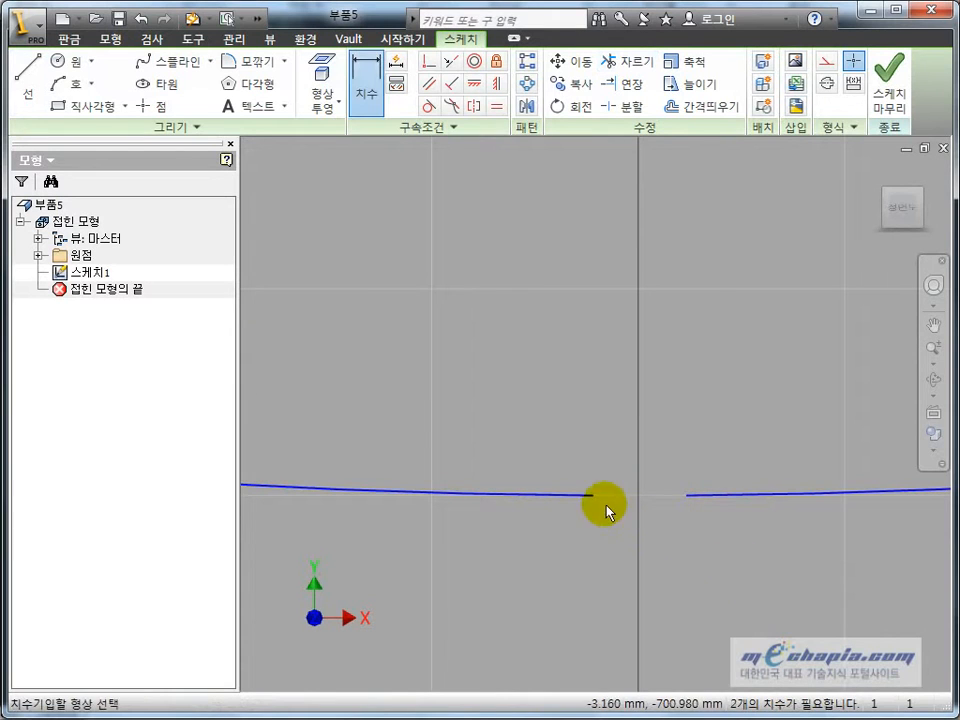
{"action": "left_click", "coordinate": [593, 495]}
{"action": "left_click", "coordinate": [620, 552]}
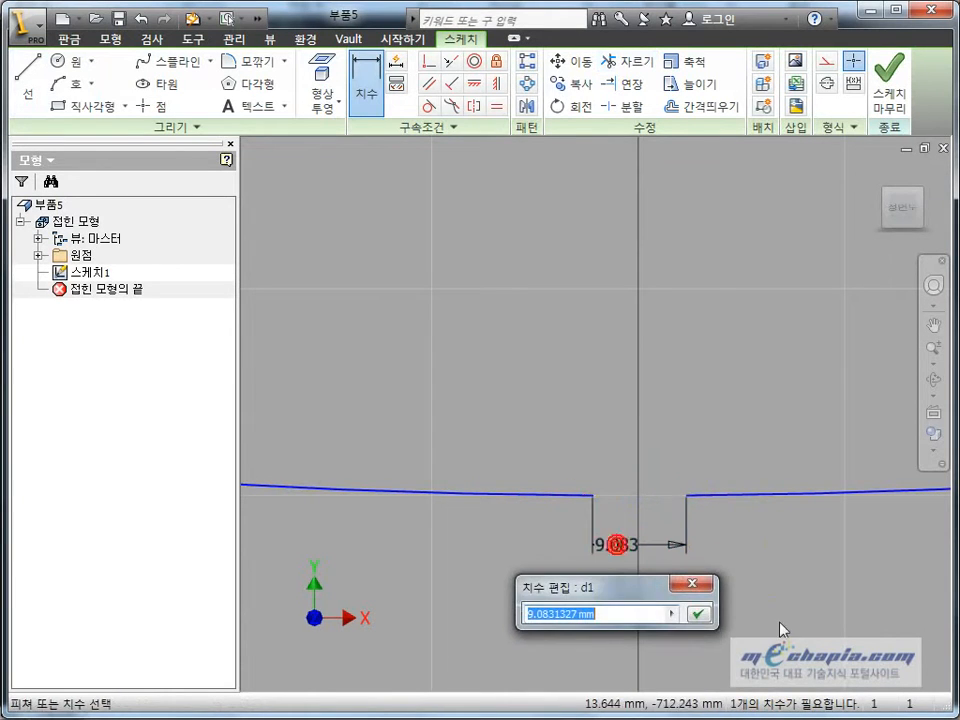
{"action": "type", "text": "4"}
{"action": "left_click", "coordinate": [782, 617]}
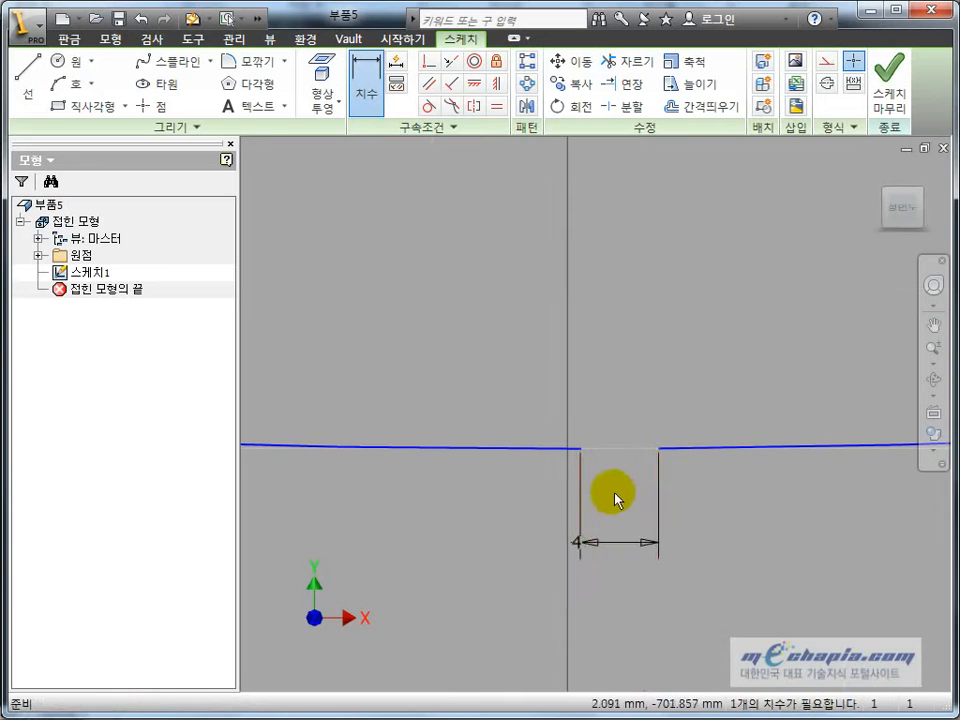
{"action": "key", "text": "Escape"}
Step: Move the gap so it straddles the vertical axis, and apply a horizontal constraint between the arc's two endpoints
{"action": "mouse_move", "coordinate": [583, 452]}
{"action": "left_mouse_down"}
{"action": "mouse_move", "coordinate": [510, 446]}
{"action": "mouse_move", "coordinate": [528, 447]}
{"action": "left_mouse_up"}
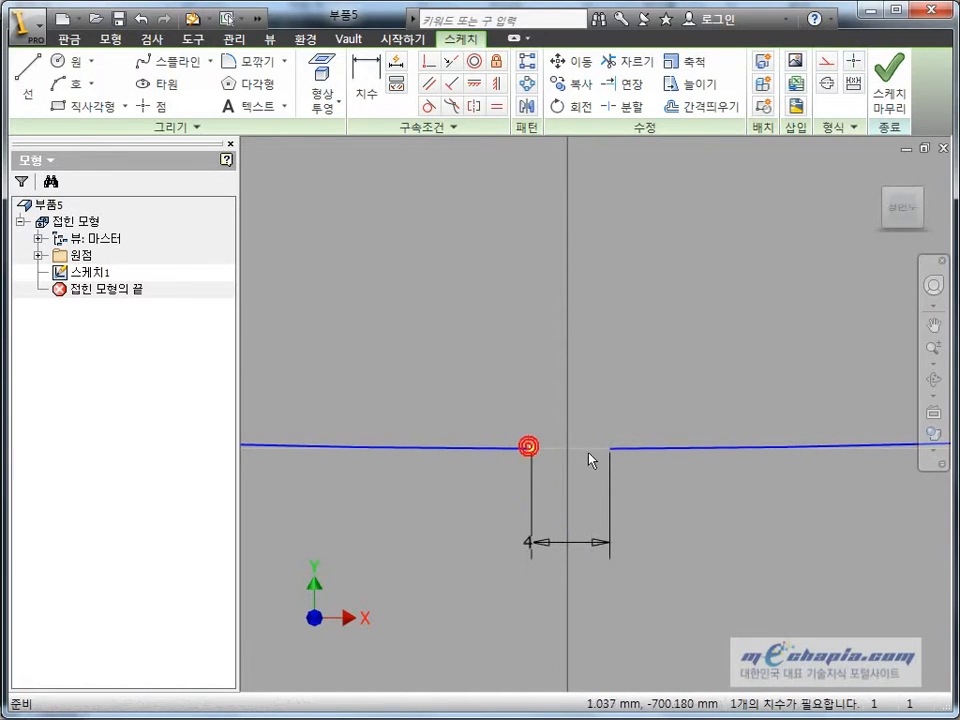
{"action": "left_click", "coordinate": [610, 450]}
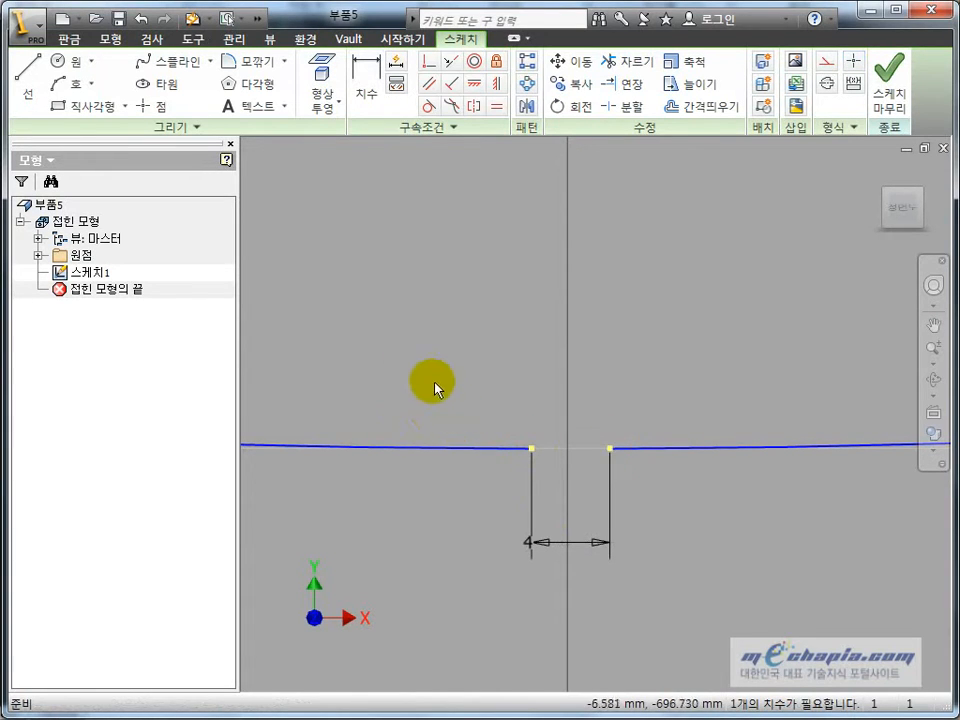
{"action": "left_click", "coordinate": [474, 83]}
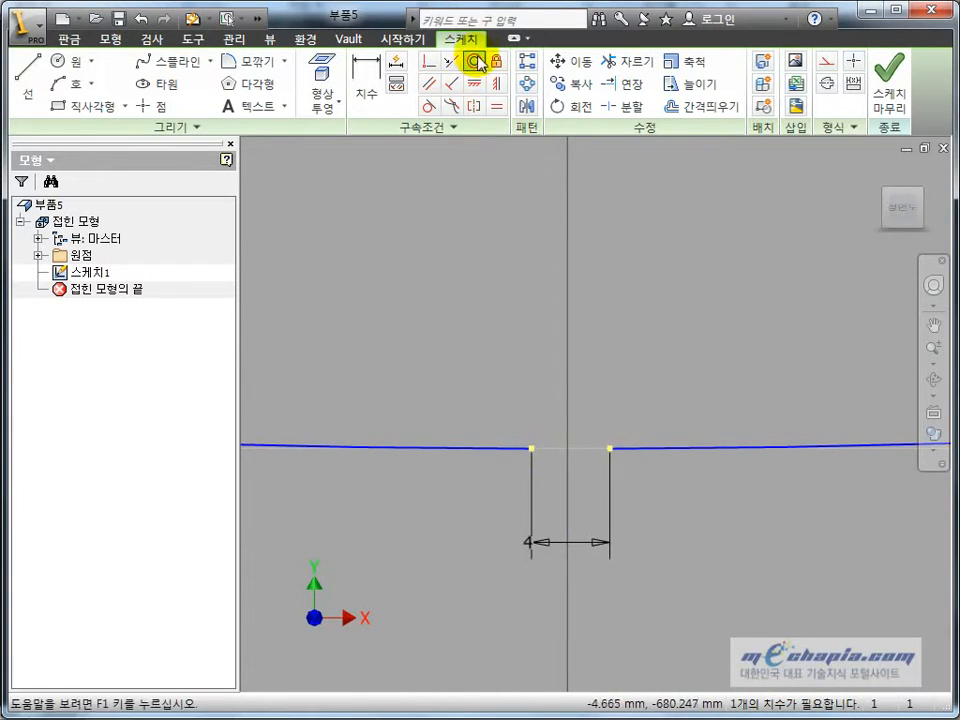
{"action": "left_click", "coordinate": [531, 448]}
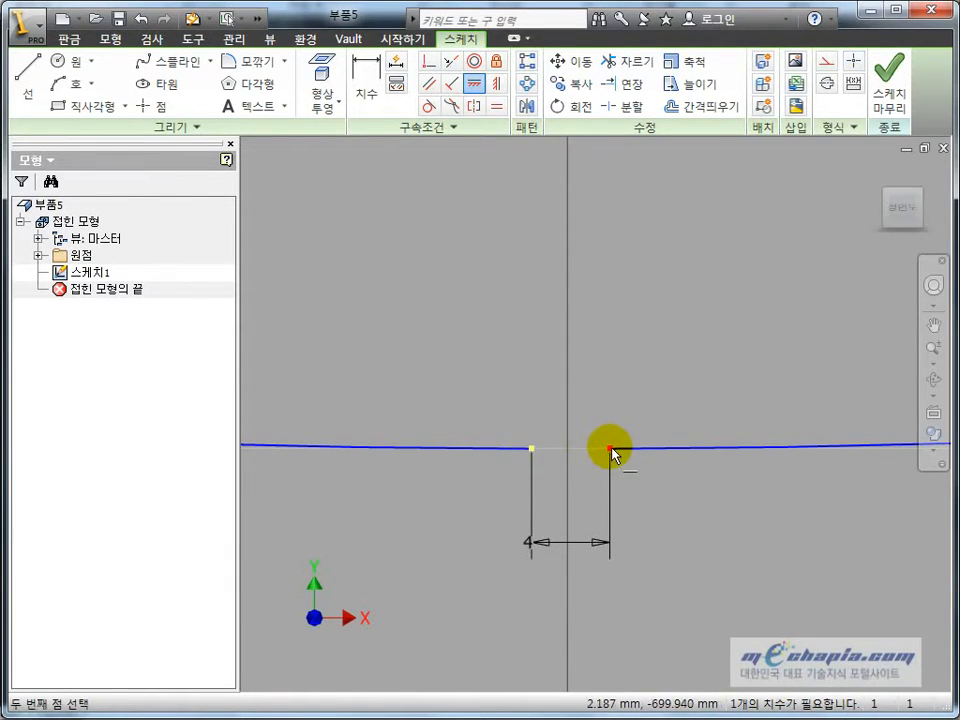
{"action": "left_click", "coordinate": [610, 448]}
{"action": "key", "text": "Escape"}
Step: Examine the gap in the arc and the position of its endpoints about the vertical axis
{"action": "scroll", "coordinate": [545, 444], "scroll_direction": "down", "scroll_amount": 4}
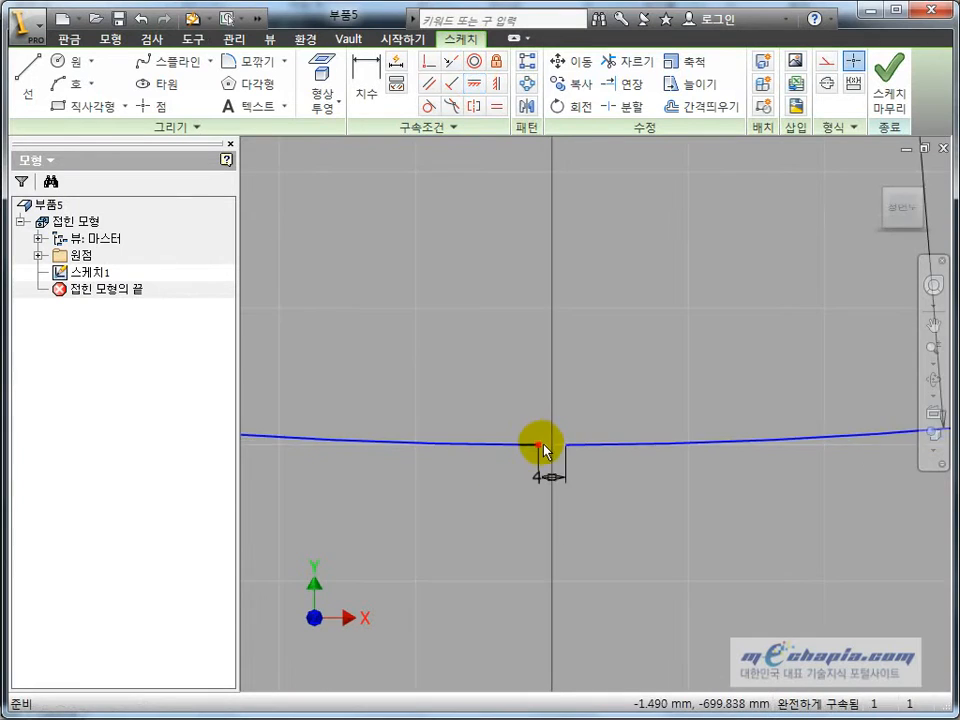
{"action": "scroll", "coordinate": [545, 448], "scroll_direction": "down", "scroll_amount": 4}
{"action": "scroll", "coordinate": [552, 450], "scroll_direction": "up", "scroll_amount": 4}
{"action": "scroll", "coordinate": [453, 443], "scroll_direction": "up", "scroll_amount": 4}
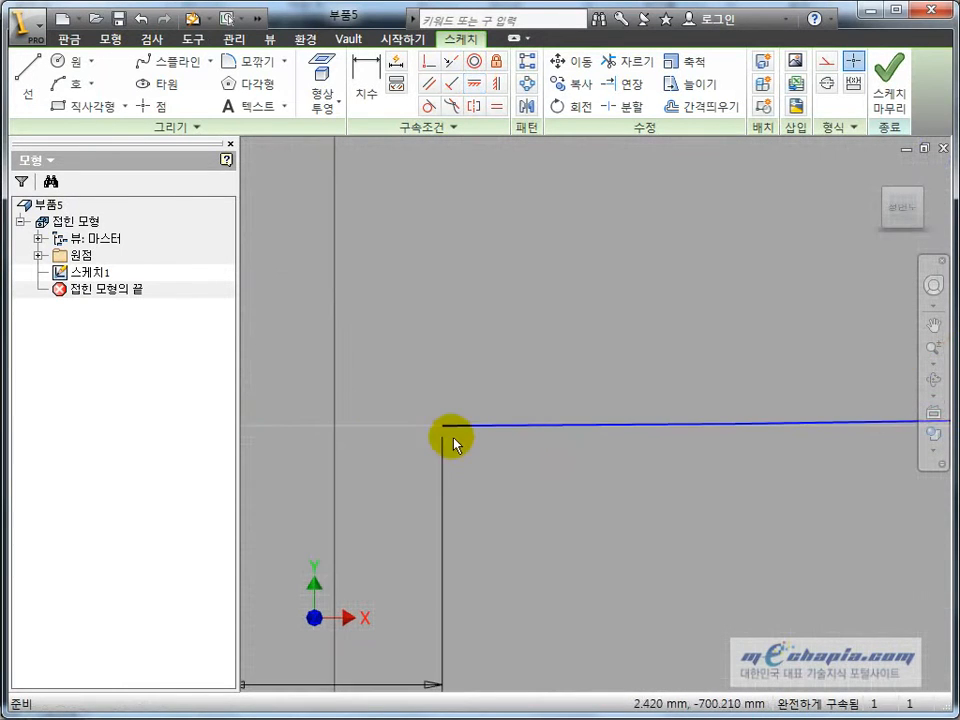
{"action": "scroll", "coordinate": [453, 440], "scroll_direction": "down", "scroll_amount": 3}
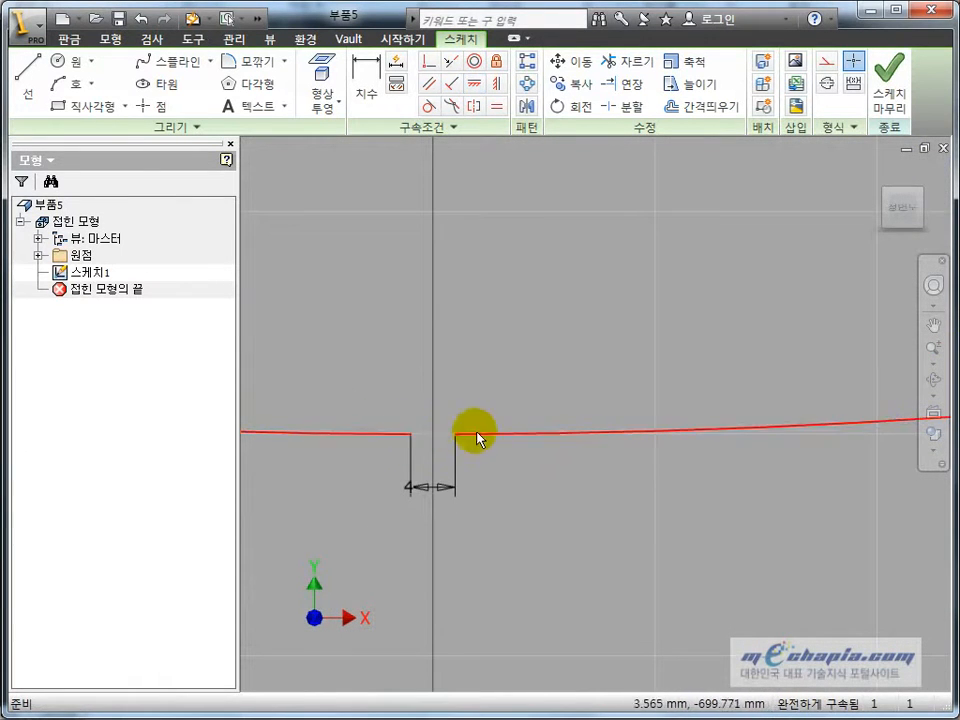
{"action": "scroll", "coordinate": [461, 446], "scroll_direction": "down", "scroll_amount": 3}
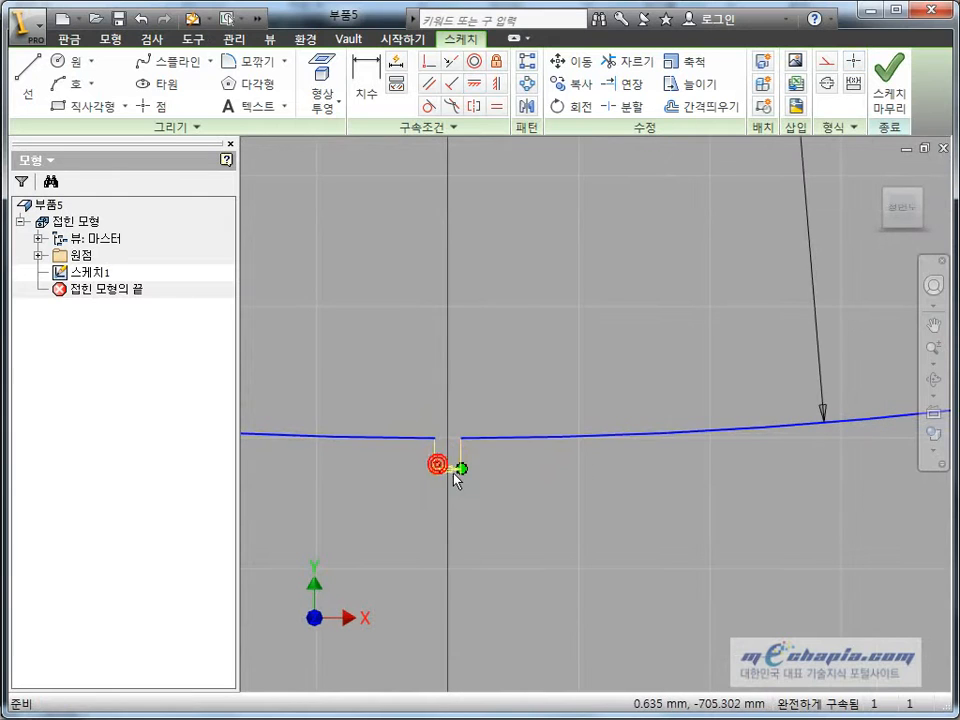
{"action": "scroll", "coordinate": [450, 472], "scroll_direction": "up", "scroll_amount": 3}
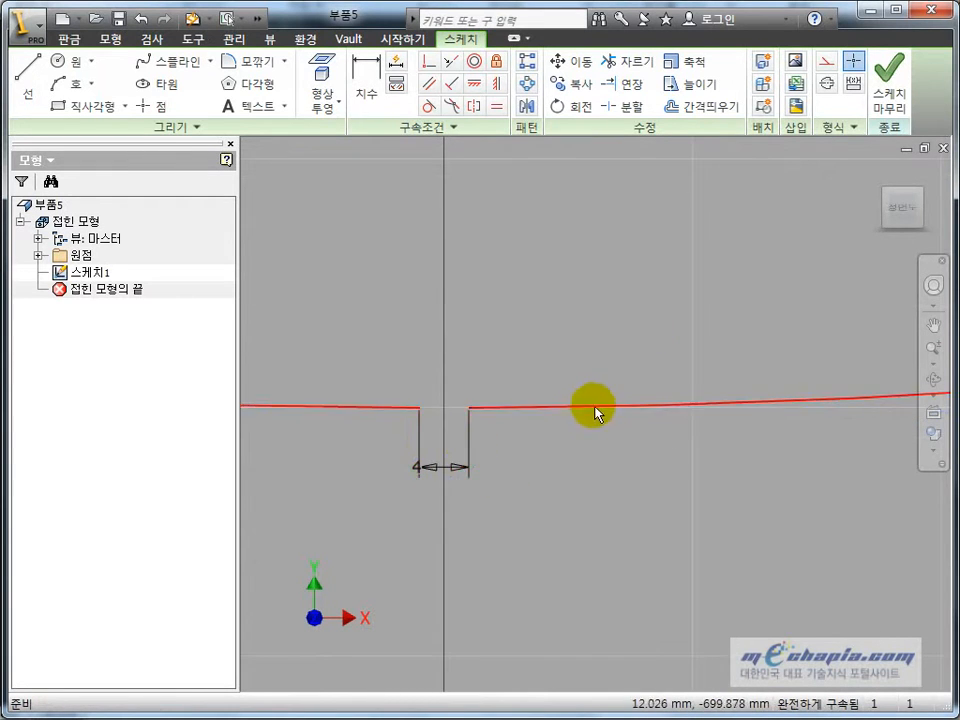
{"action": "scroll", "coordinate": [595, 412], "scroll_direction": "down", "scroll_amount": 5}
Step: Finish the sketch and select the XY plane among the origin features
{"action": "left_click", "coordinate": [887, 95]}
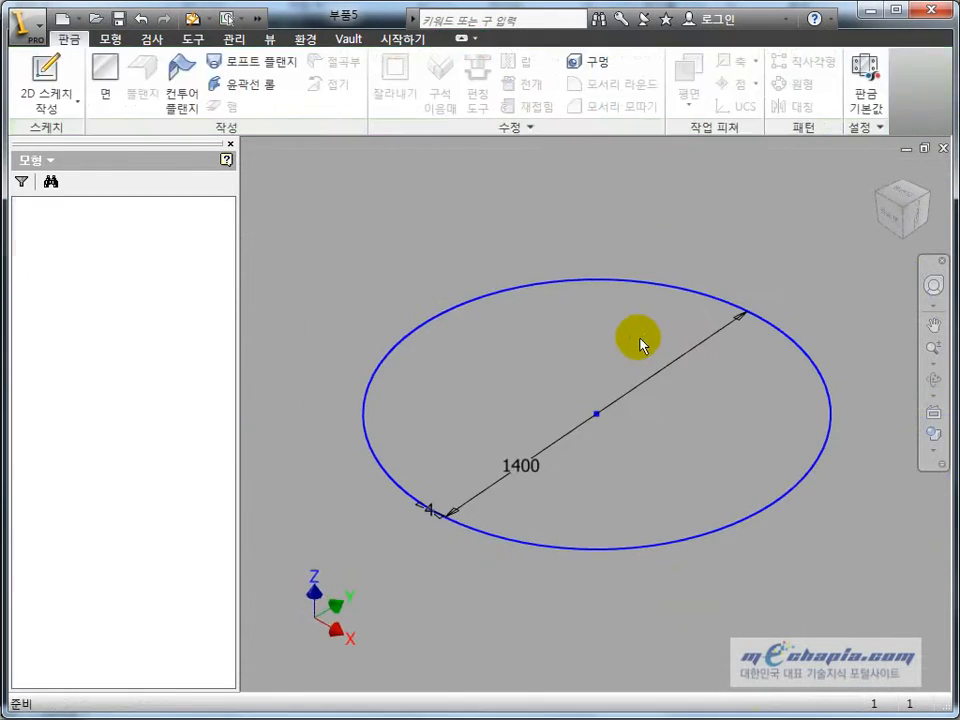
{"action": "scroll", "coordinate": [613, 349], "scroll_direction": "down", "scroll_amount": 4}
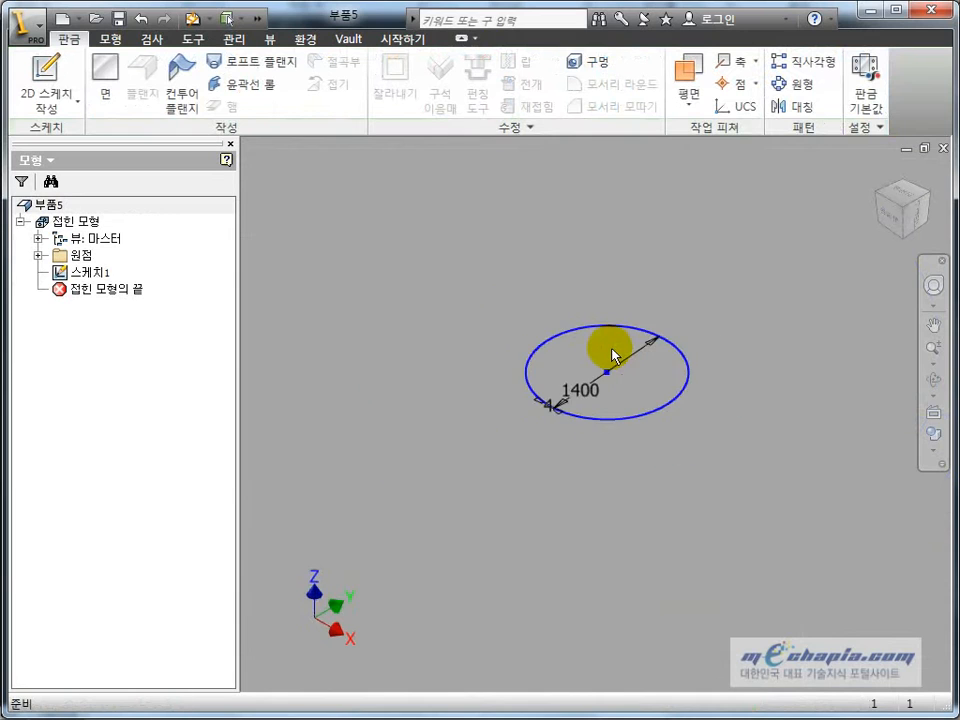
{"action": "left_click", "coordinate": [40, 256]}
{"action": "left_click", "coordinate": [90, 305]}
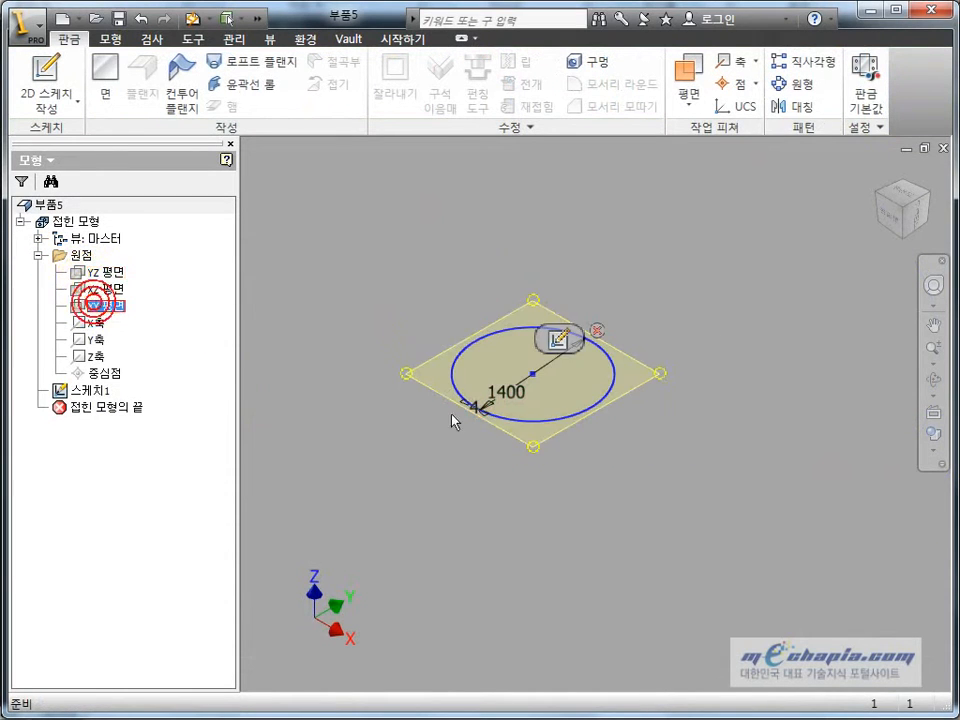
Step: Switch to the AutoCAD drawing and examine the height dimension in the front view
{"action": "left_click", "coordinate": [541, 443]}
{"action": "left_click", "coordinate": [375, 265]}
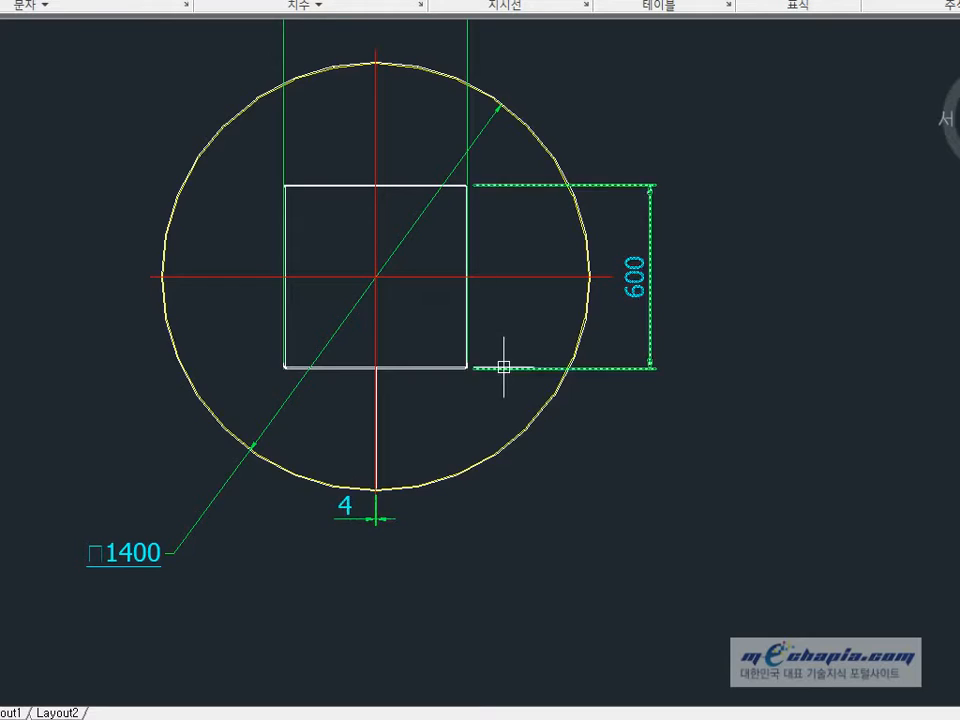
{"action": "scroll", "coordinate": [503, 367], "scroll_direction": "down", "scroll_amount": 5}
{"action": "middle_click_drag", "start_coordinate": [539, 521], "coordinate": [534, 367]}
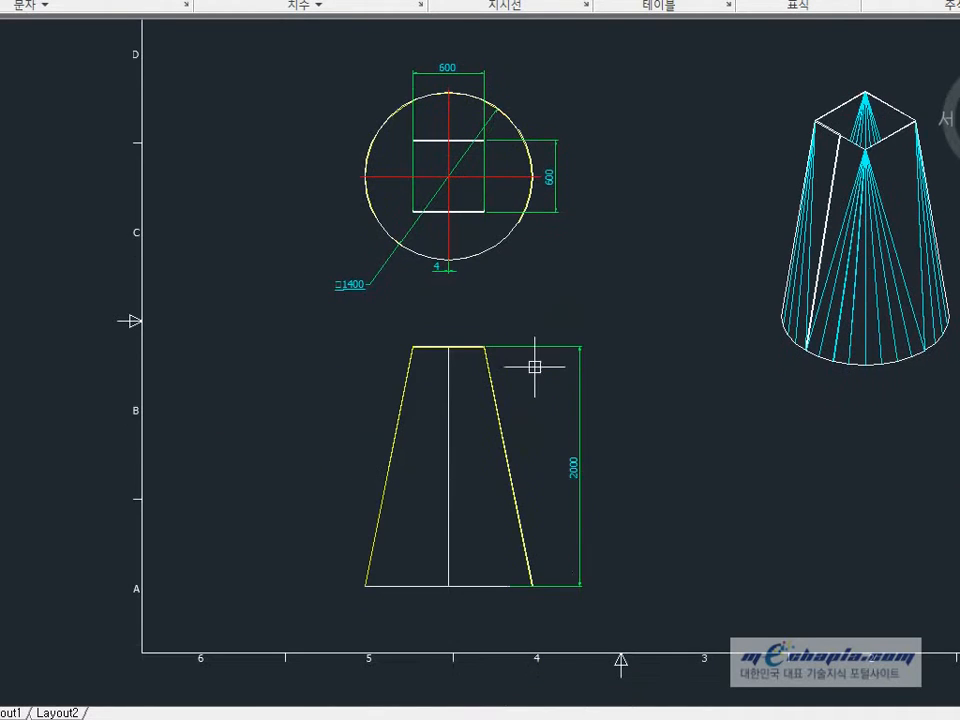
Step: Switch back to Inventor and create a work plane offset 2000 mm above the XY plane
{"action": "left_click", "coordinate": [487, 448]}
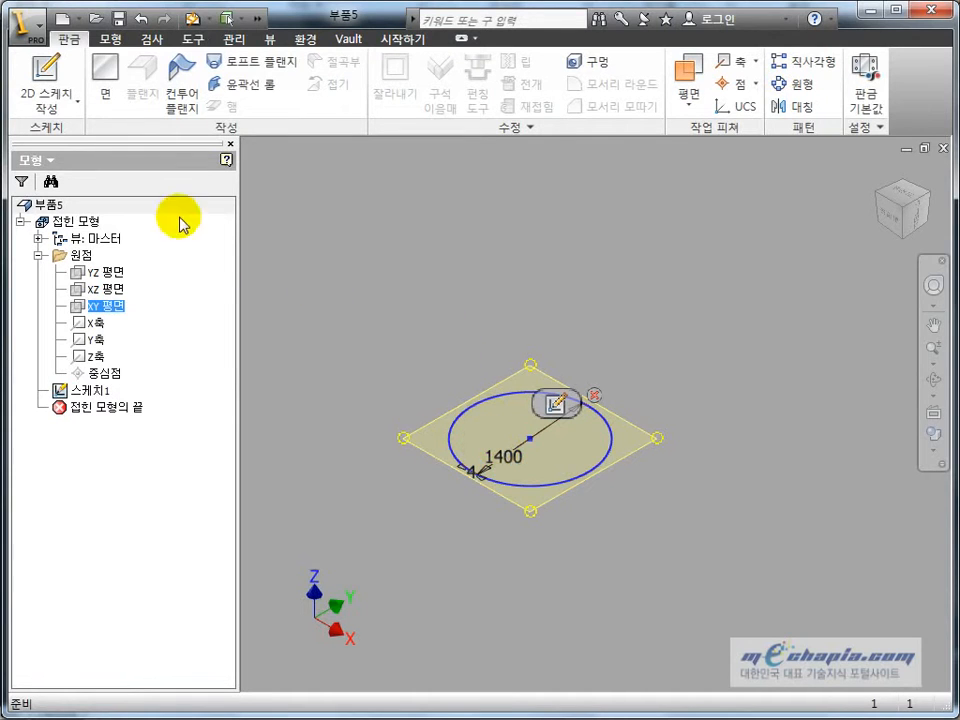
{"action": "left_click", "coordinate": [686, 72]}
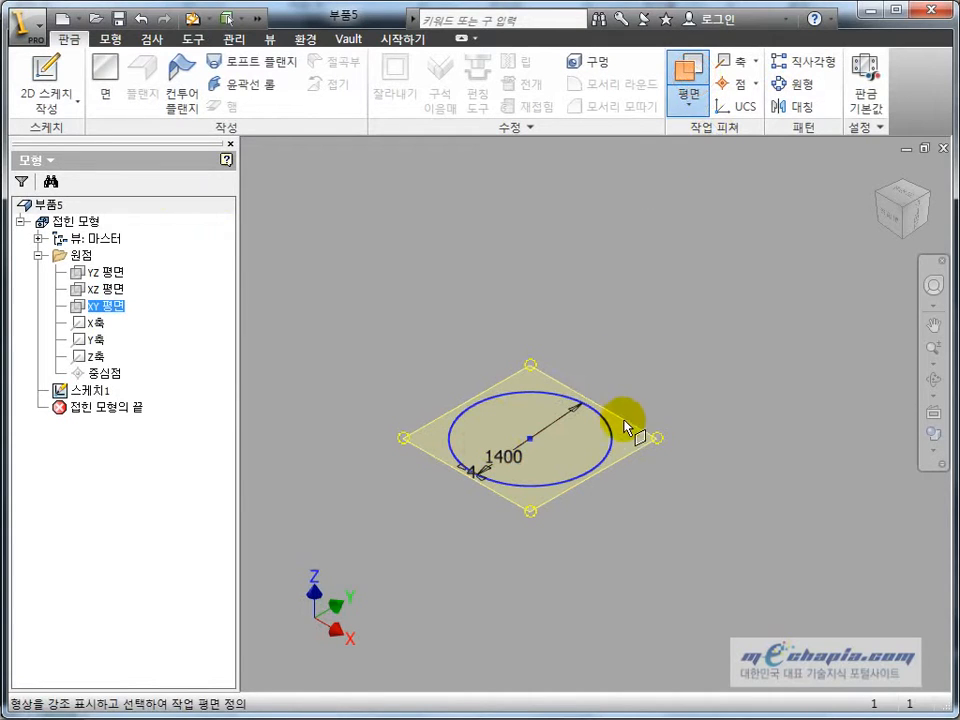
{"action": "left_click_drag", "start_coordinate": [625, 427], "coordinate": [630, 358]}
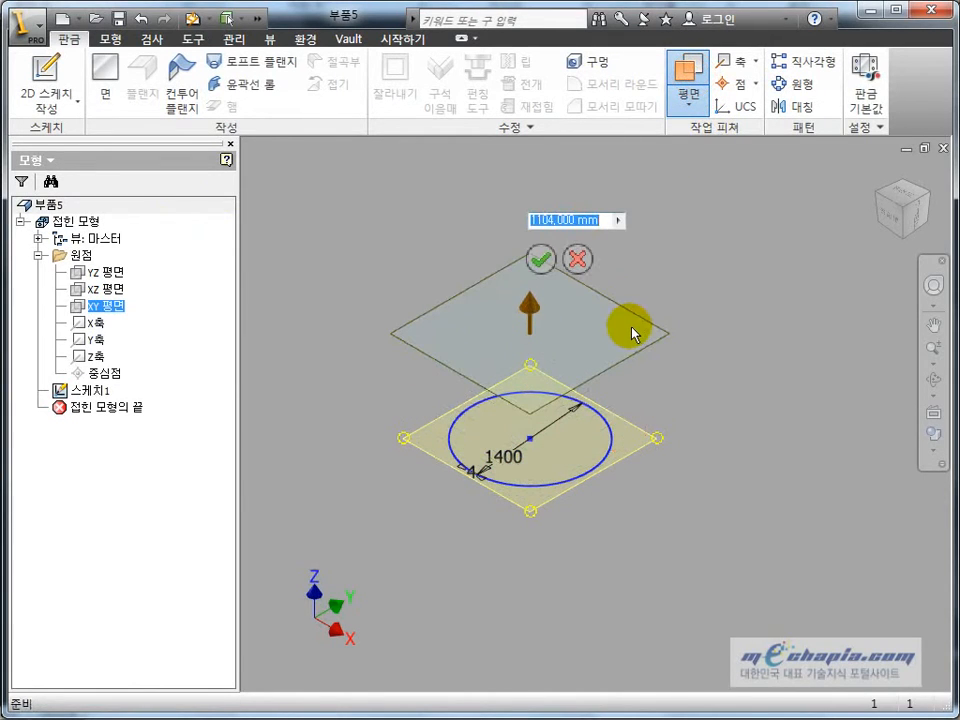
{"action": "type", "text": "2000"}
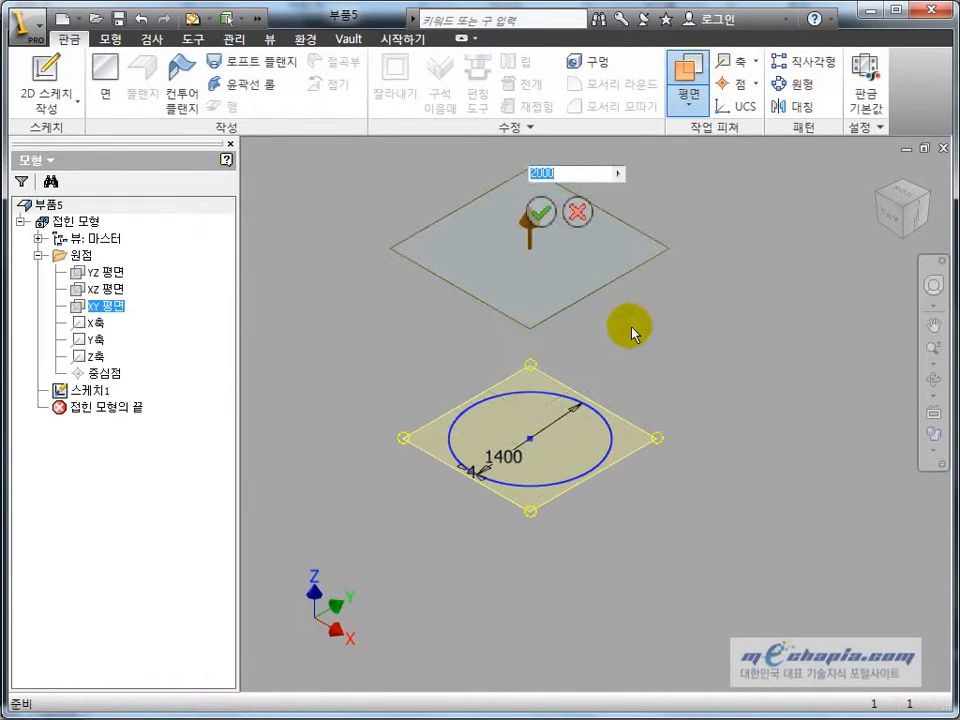
{"action": "key", "text": "Return"}
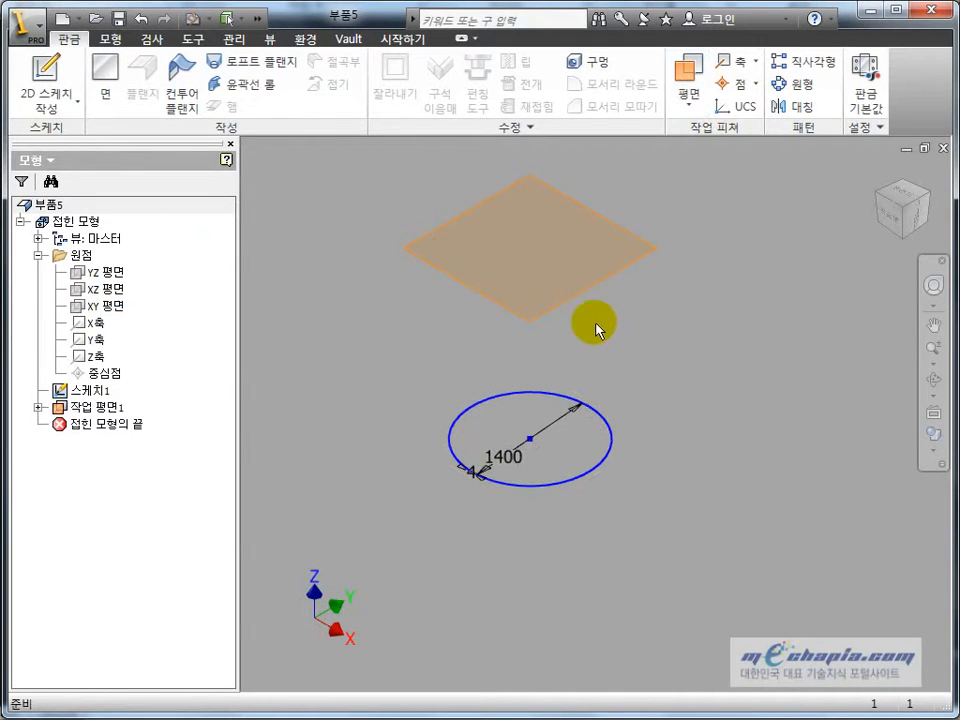
Step: Start a sketch on the offset work plane and draw an open square outline about 475 mm wide around the origin, with a gap in its lower side
{"action": "left_click", "coordinate": [593, 291]}
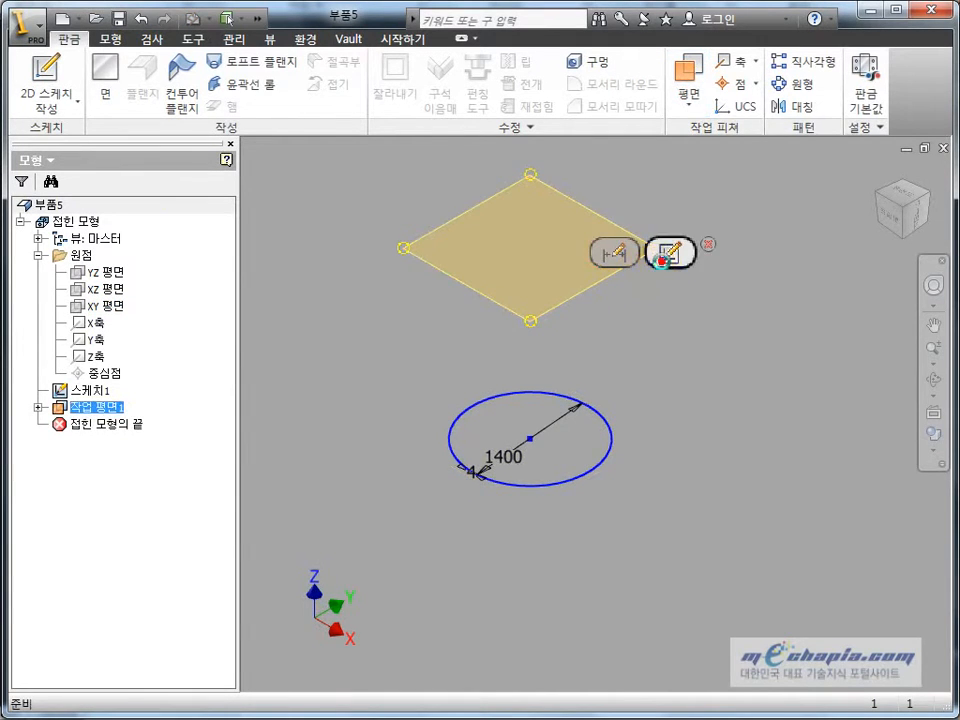
{"action": "left_click", "coordinate": [668, 253]}
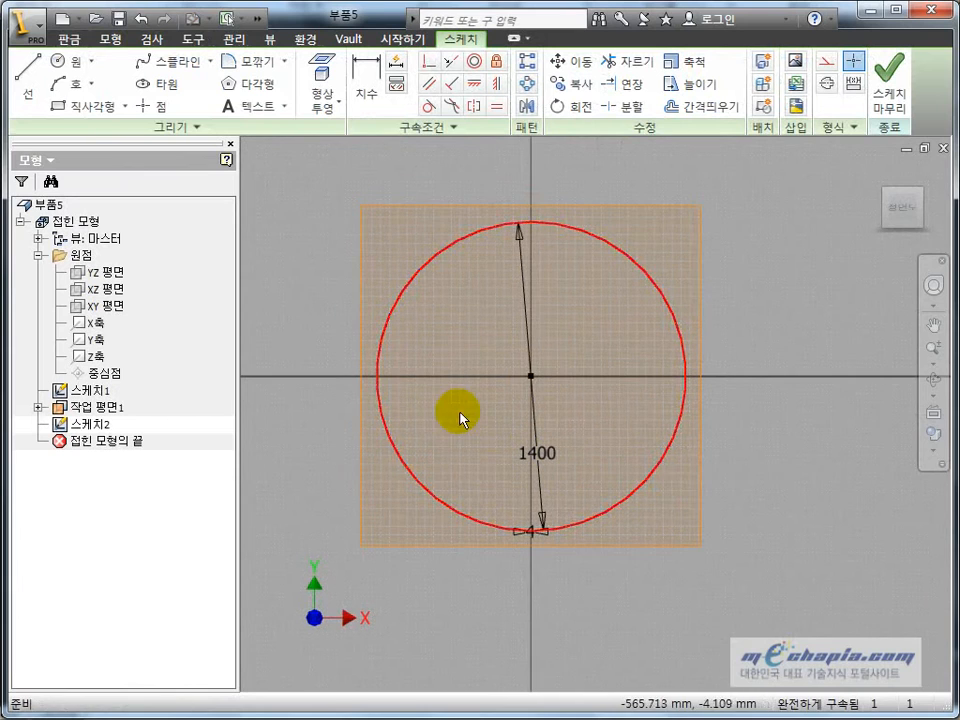
{"action": "left_click", "coordinate": [28, 80]}
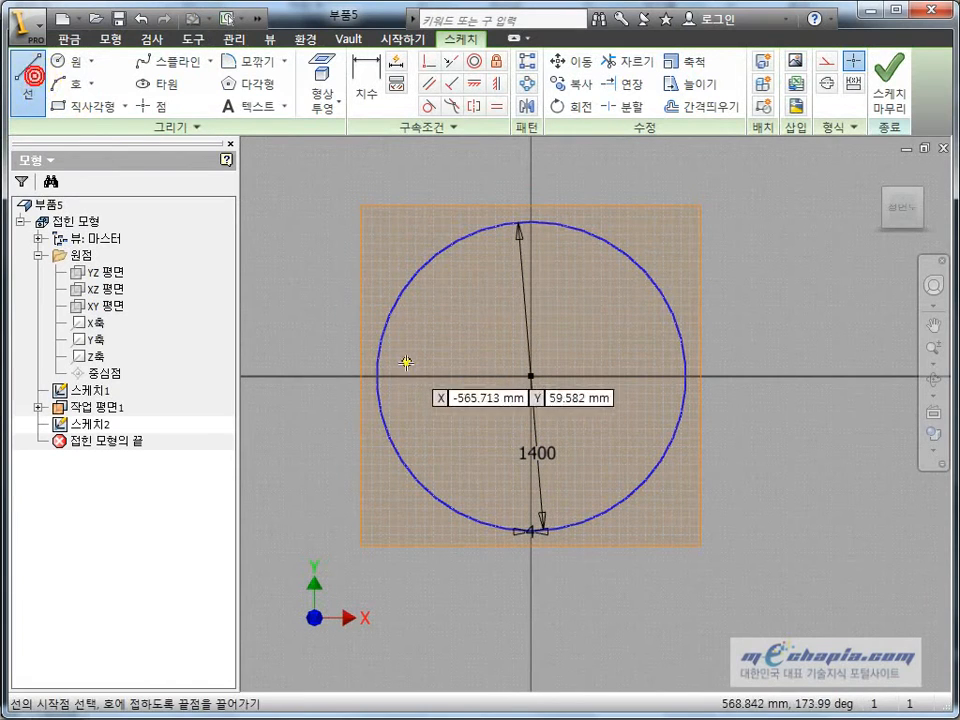
{"action": "left_click", "coordinate": [525, 438]}
{"action": "left_click", "coordinate": [485, 434]}
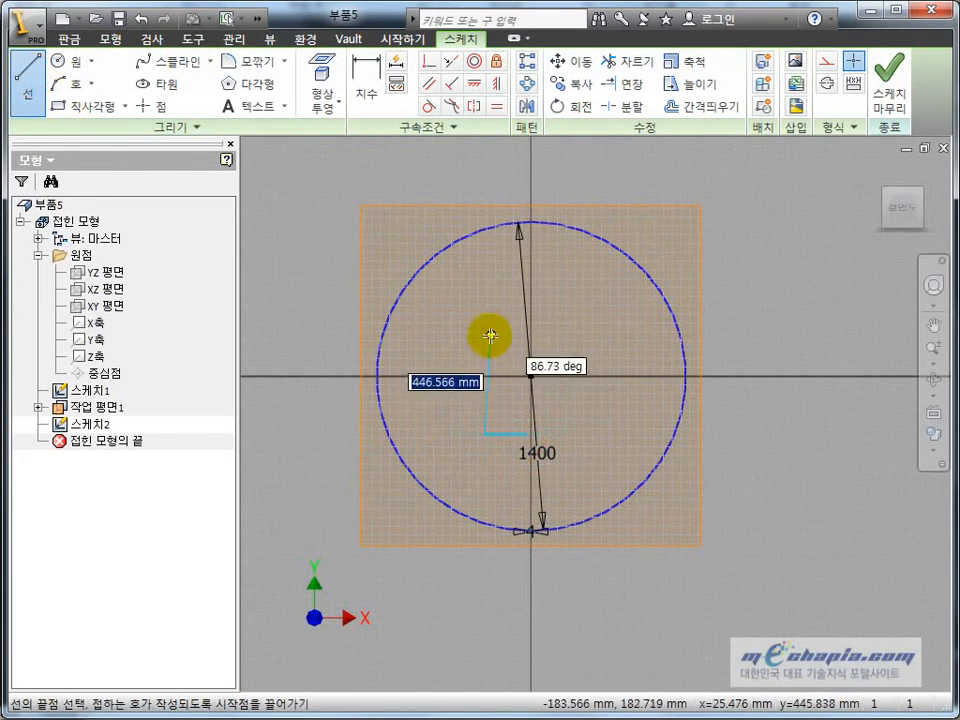
{"action": "left_click", "coordinate": [489, 332]}
{"action": "left_click", "coordinate": [595, 332]}
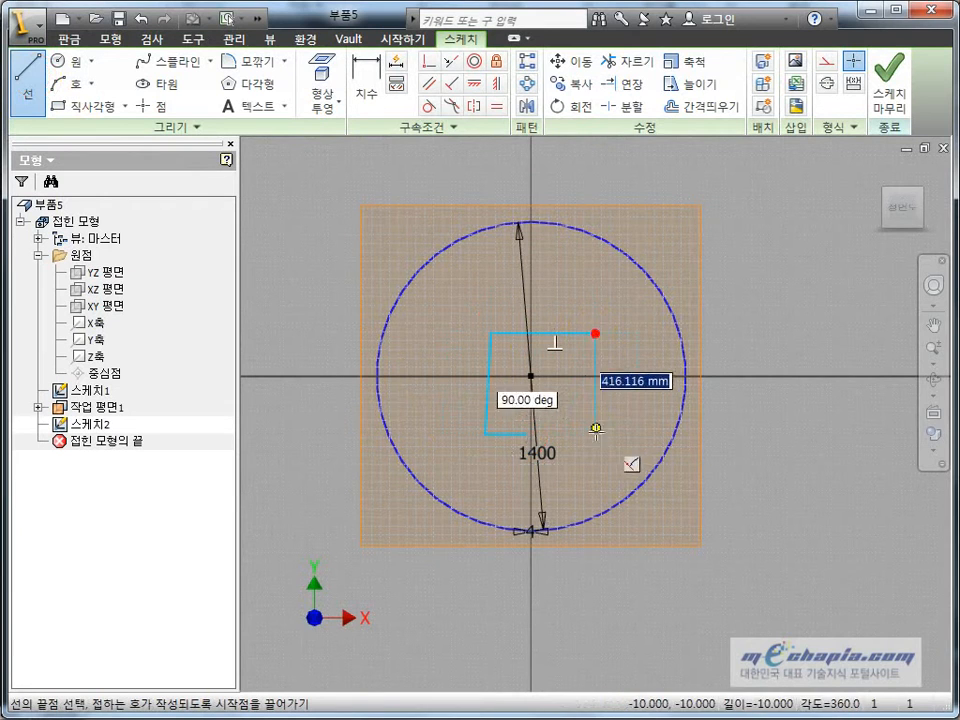
{"action": "left_click", "coordinate": [595, 441]}
{"action": "left_click", "coordinate": [549, 440]}
{"action": "key", "text": "Escape"}
Step: Apply a vertical constraint to the slanted left side of the square outline
{"action": "scroll", "coordinate": [551, 432], "scroll_direction": "up", "scroll_amount": 5}
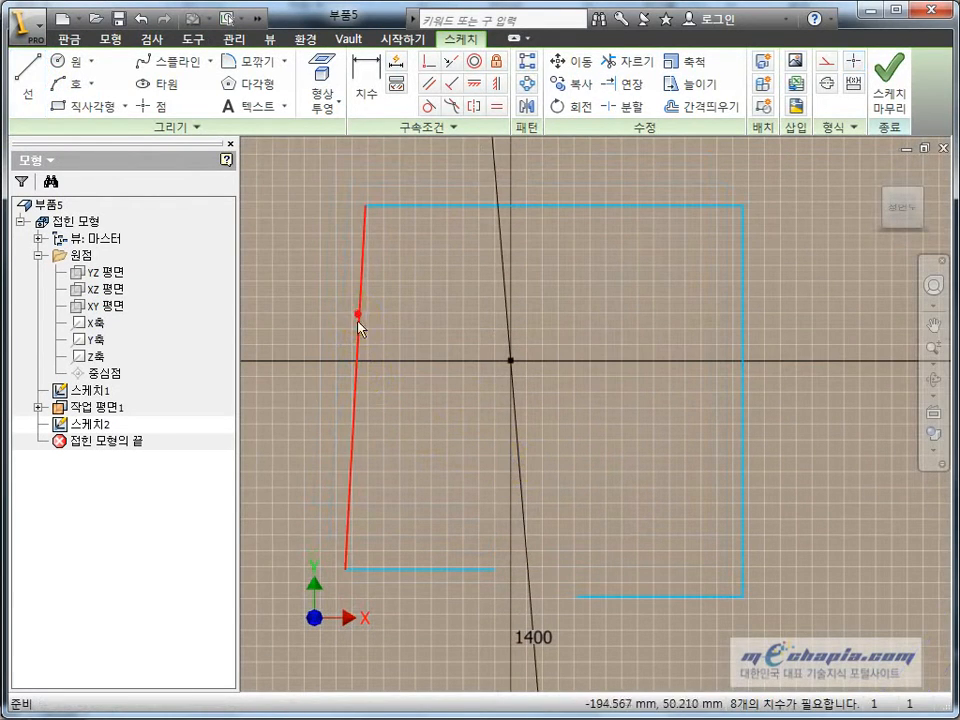
{"action": "left_click", "coordinate": [358, 326]}
{"action": "left_click", "coordinate": [497, 84]}
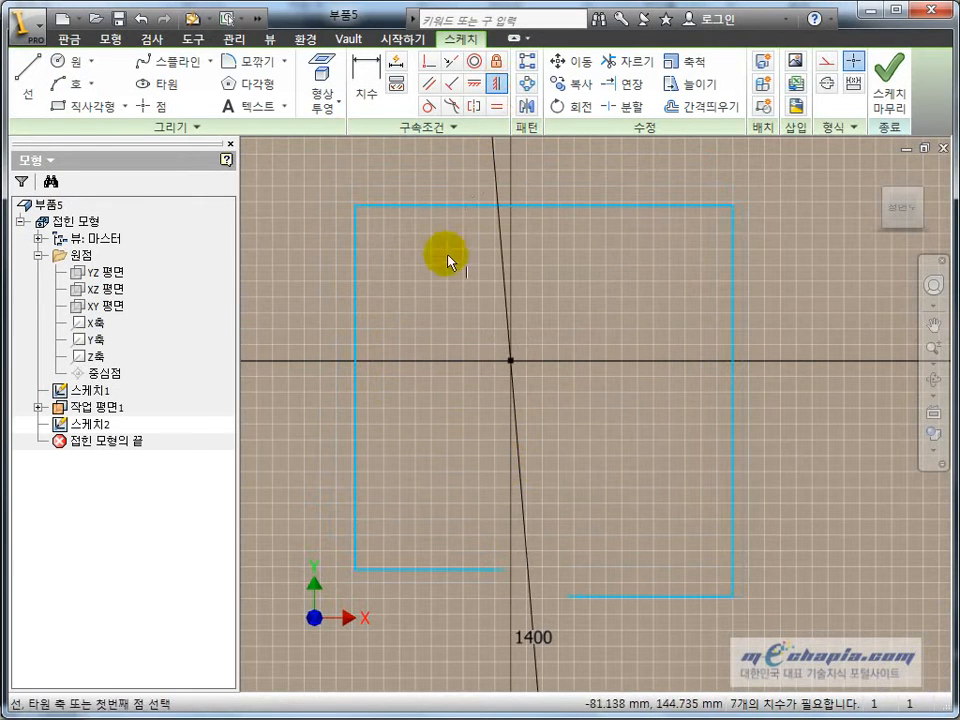
Step: Apply equal constraints between the left and upper sides, the upper and right sides, and the two lower segments beside the gap
{"action": "scroll", "coordinate": [500, 230], "scroll_direction": "down", "scroll_amount": 5}
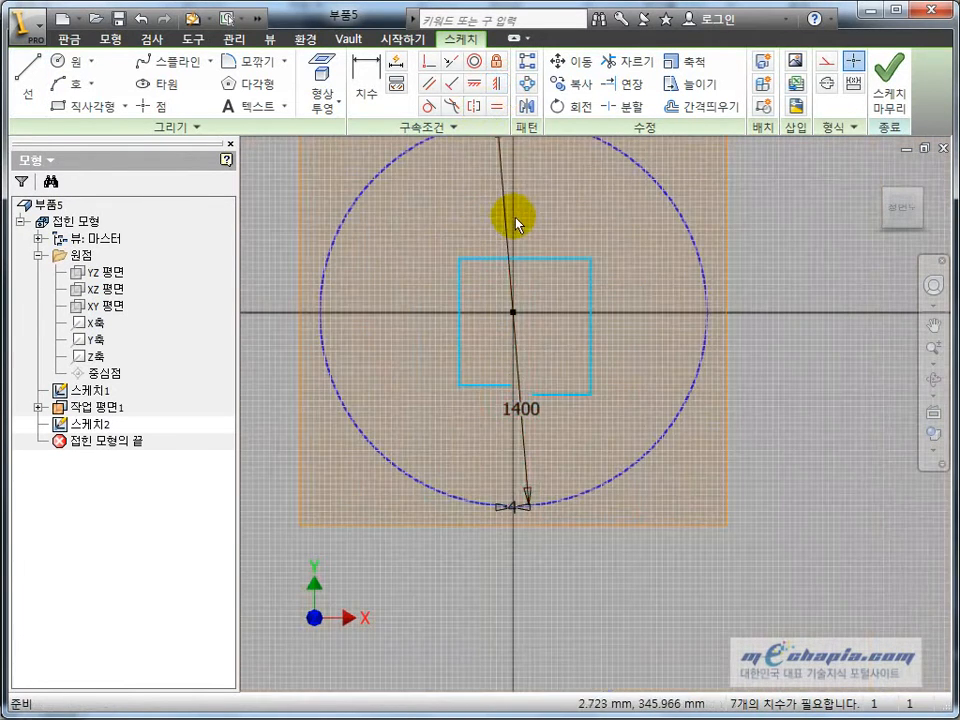
{"action": "left_click", "coordinate": [496, 105]}
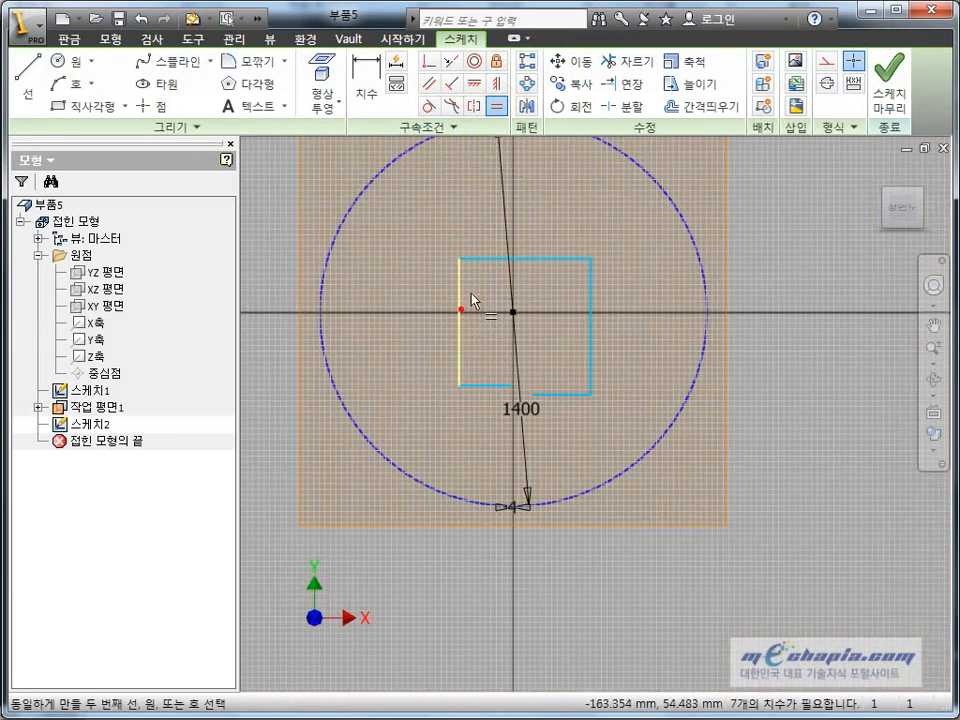
{"action": "left_click", "coordinate": [493, 257]}
{"action": "left_click", "coordinate": [475, 259]}
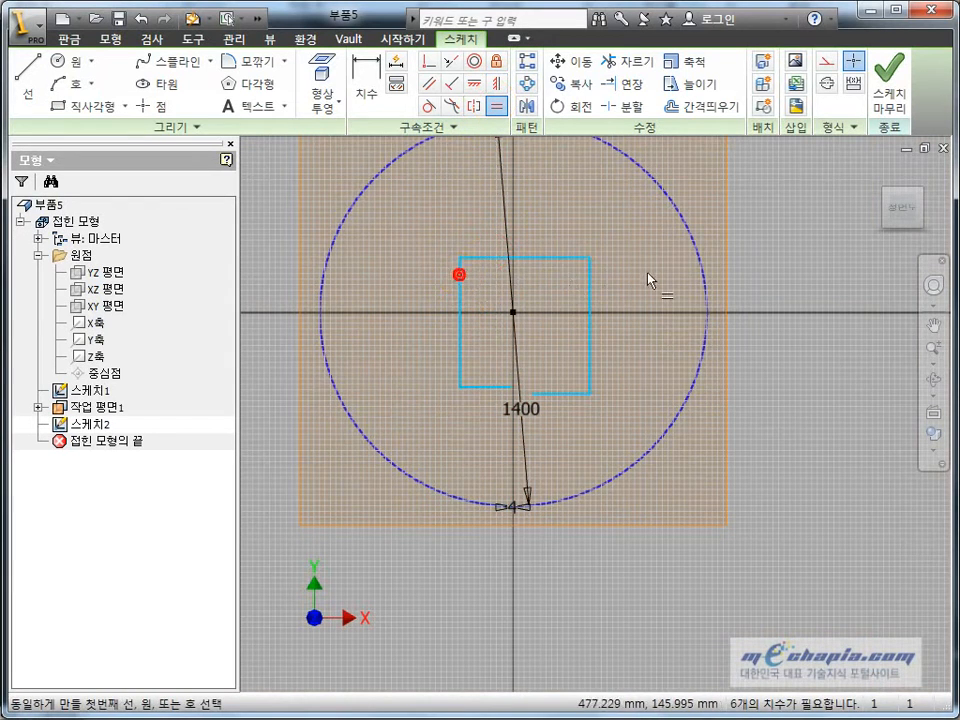
{"action": "left_click", "coordinate": [578, 261]}
{"action": "left_click", "coordinate": [590, 275]}
{"action": "scroll", "coordinate": [521, 382], "scroll_direction": "down", "scroll_amount": 3}
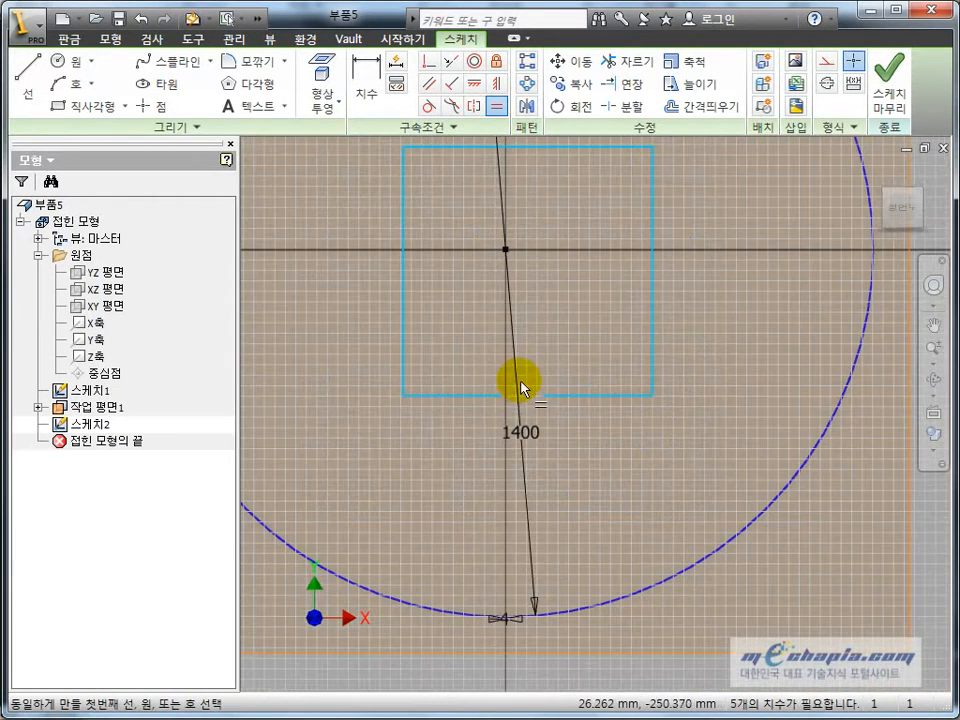
{"action": "left_click", "coordinate": [463, 395]}
{"action": "left_click", "coordinate": [559, 396]}
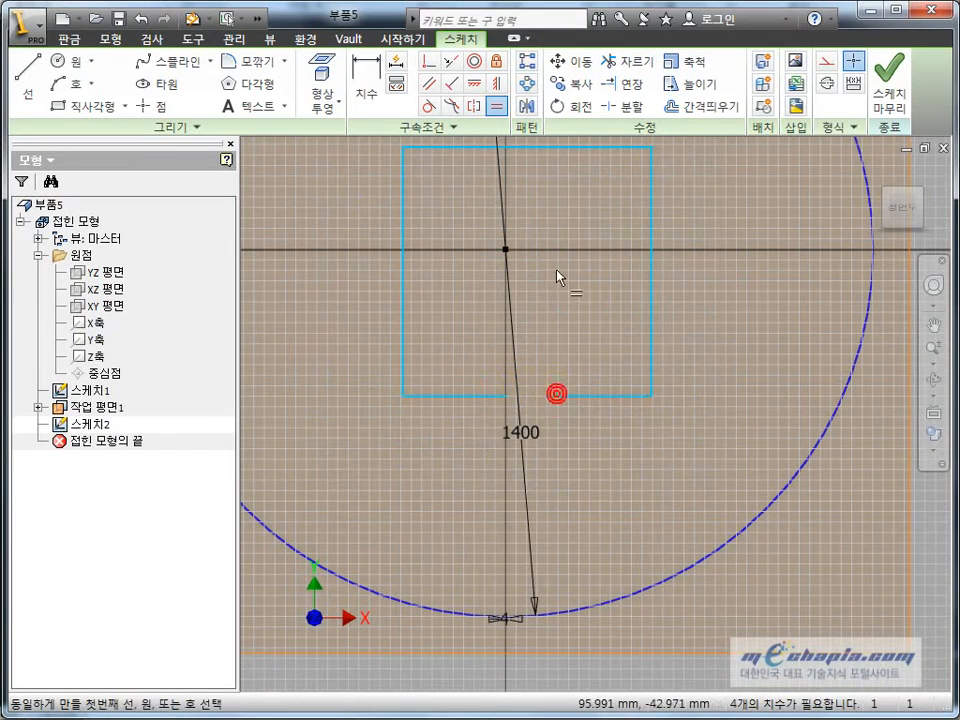
Step: Dimension the upper side of the square outline at 600 mm
{"action": "middle_click_drag", "start_coordinate": [557, 274], "coordinate": [587, 323]}
{"action": "key", "text": "d"}
{"action": "left_click", "coordinate": [611, 233]}
{"action": "left_click", "coordinate": [596, 190]}
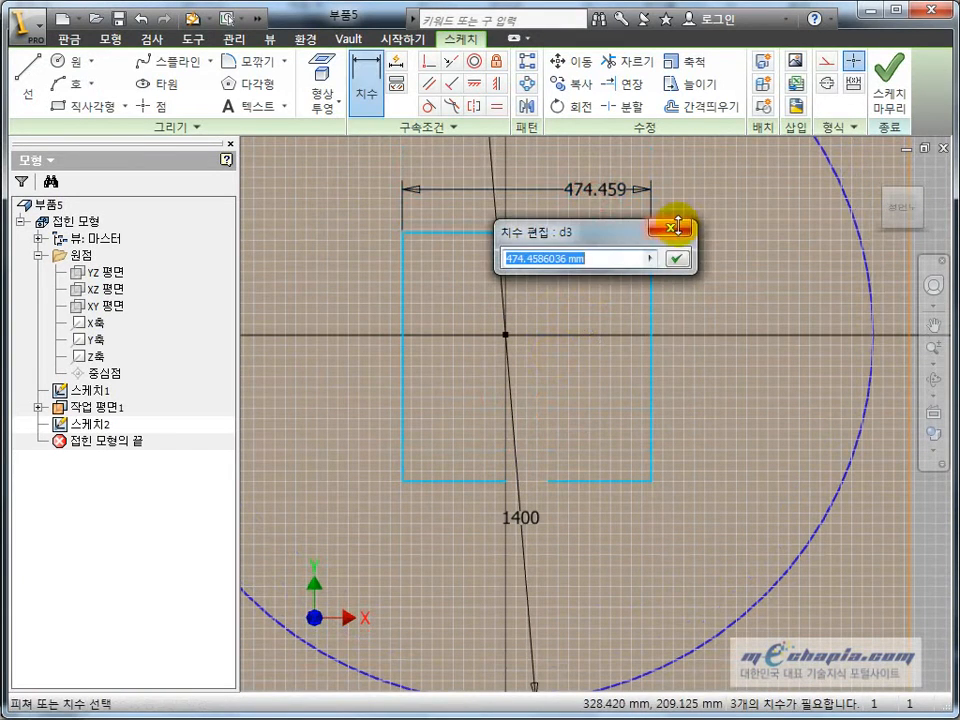
{"action": "type", "text": "600"}
{"action": "key", "text": "Return"}
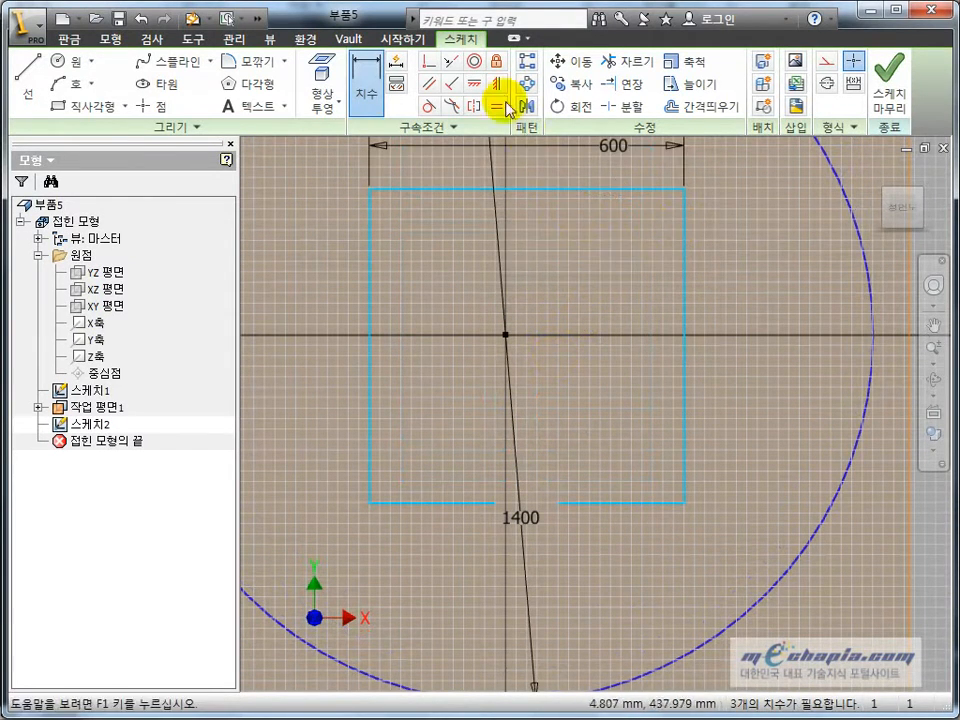
Step: Center the square on the origin by aligning its upper side's midpoint vertically and its right side's midpoint horizontally with the center point
{"action": "left_click", "coordinate": [496, 83]}
{"action": "left_click", "coordinate": [506, 338]}
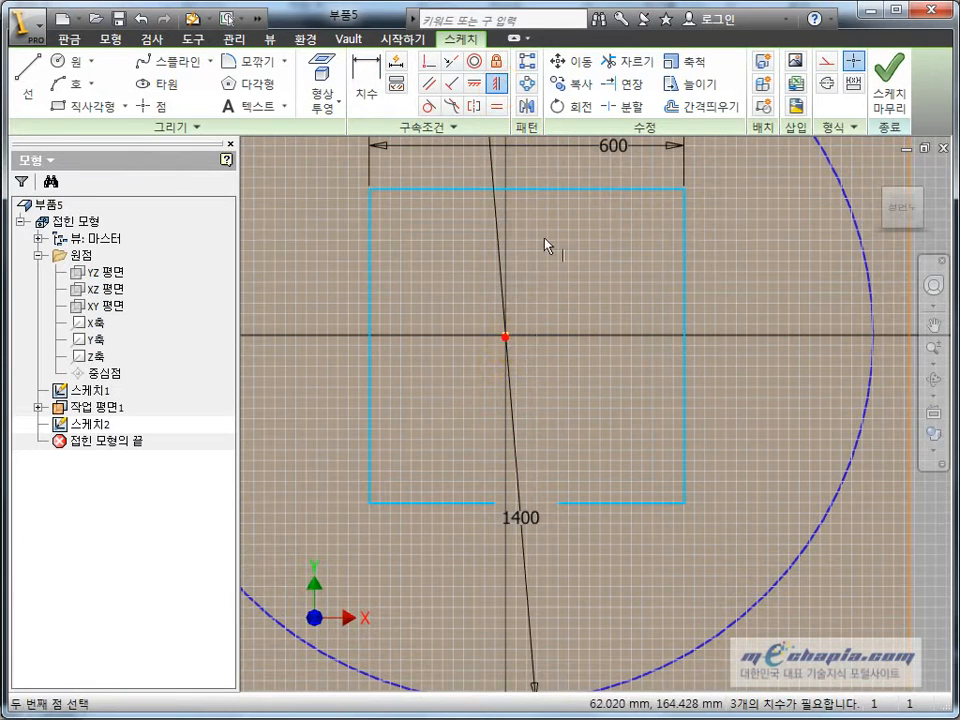
{"action": "left_click", "coordinate": [526, 189]}
{"action": "left_click", "coordinate": [474, 83]}
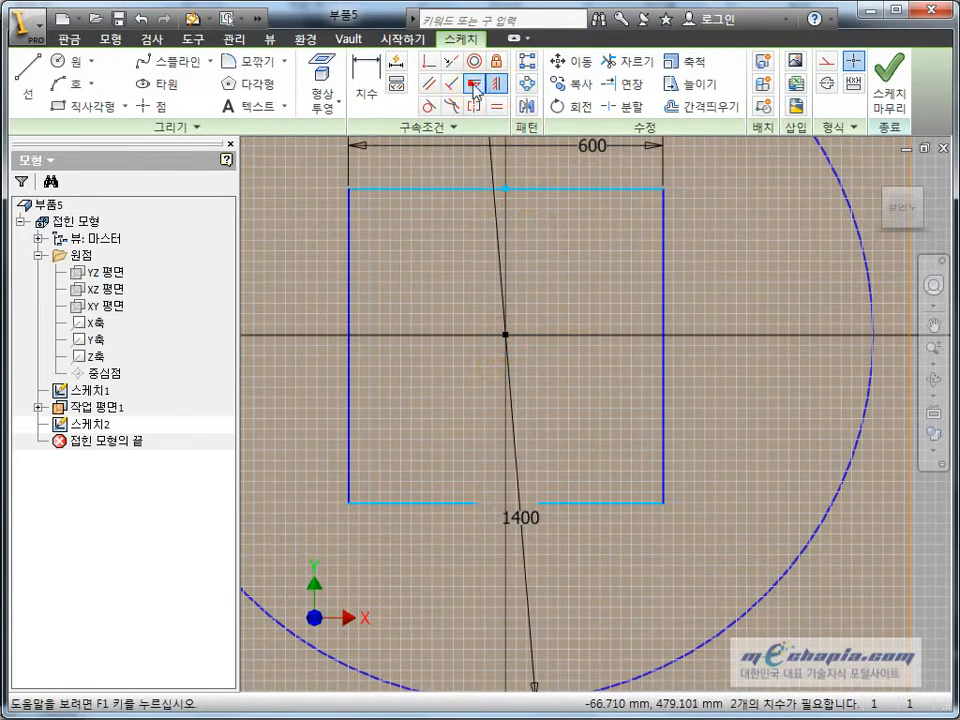
{"action": "left_click", "coordinate": [507, 325]}
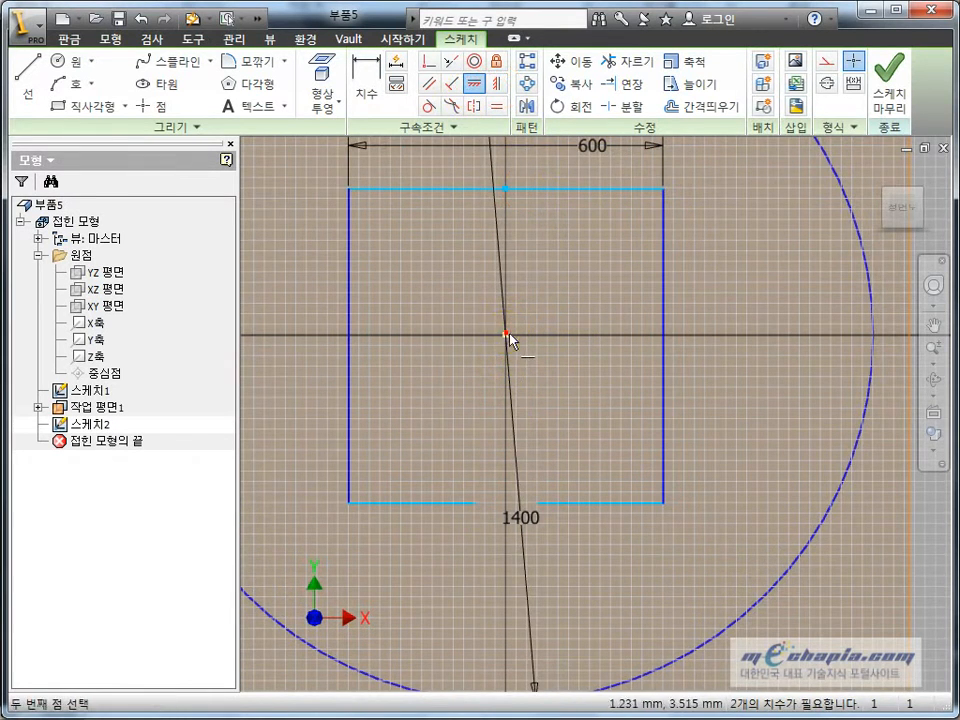
{"action": "left_click", "coordinate": [664, 343]}
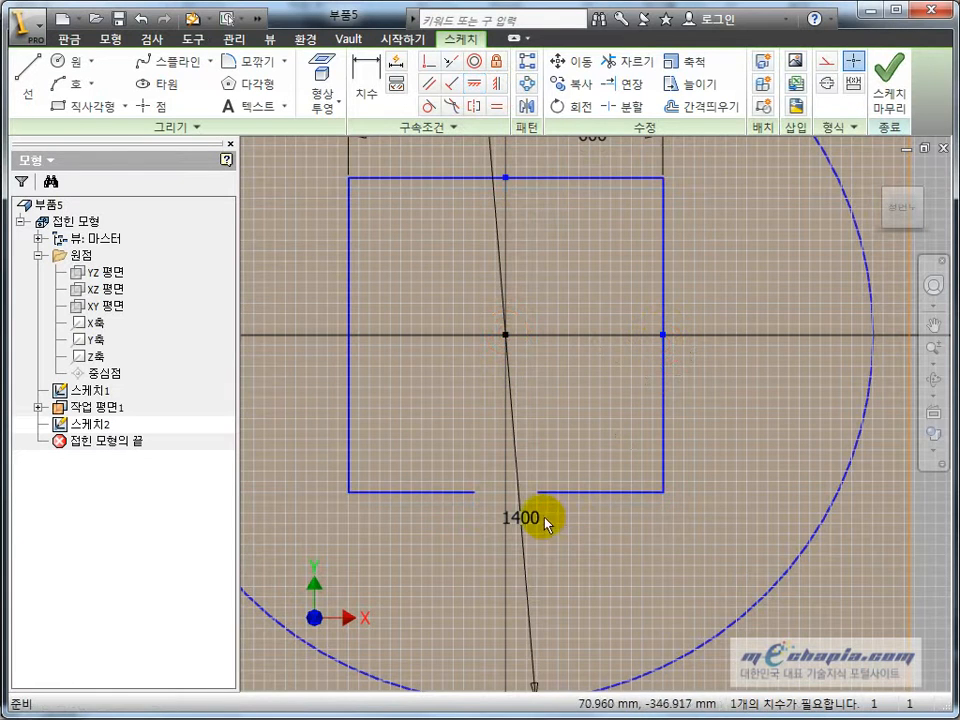
Step: Dimension the gap between the two lower segments at 4 mm and check the gap up close
{"action": "left_click", "coordinate": [537, 491]}
{"action": "left_click", "coordinate": [475, 492]}
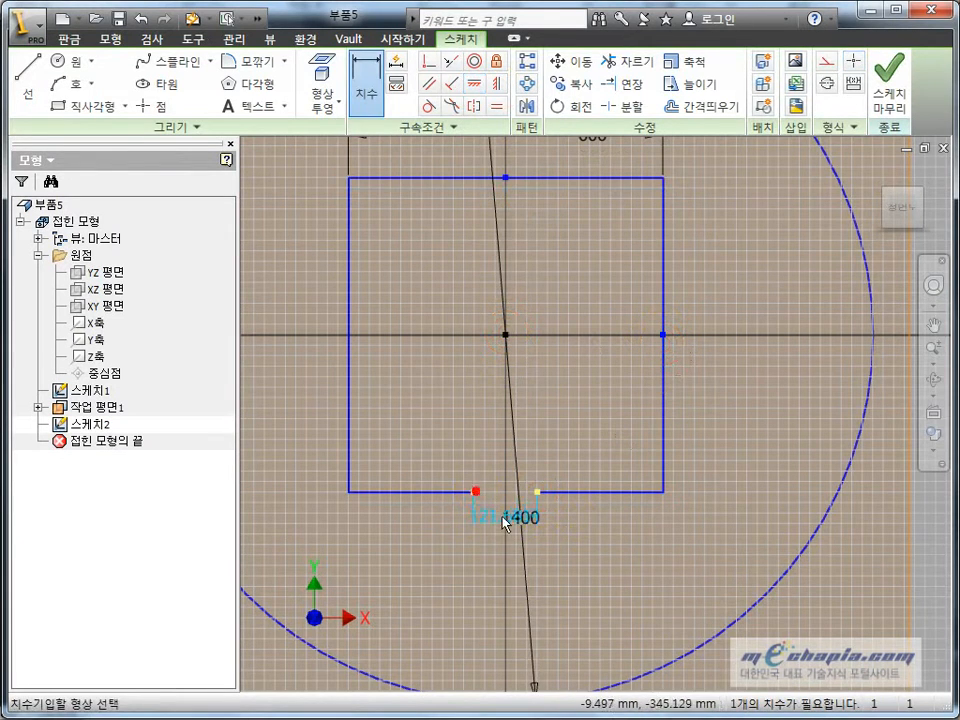
{"action": "left_click", "coordinate": [506, 519]}
{"action": "type", "text": "4"}
{"action": "key", "text": "Return"}
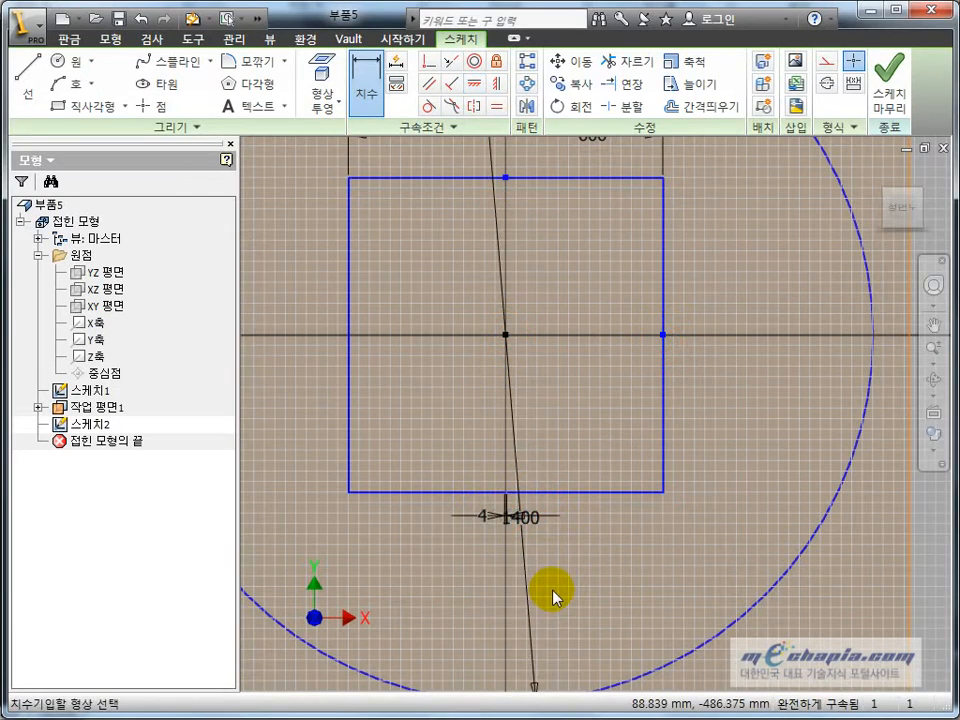
{"action": "scroll", "coordinate": [542, 525], "scroll_direction": "down", "scroll_amount": 3}
{"action": "scroll", "coordinate": [542, 525], "scroll_direction": "up", "scroll_amount": 8}
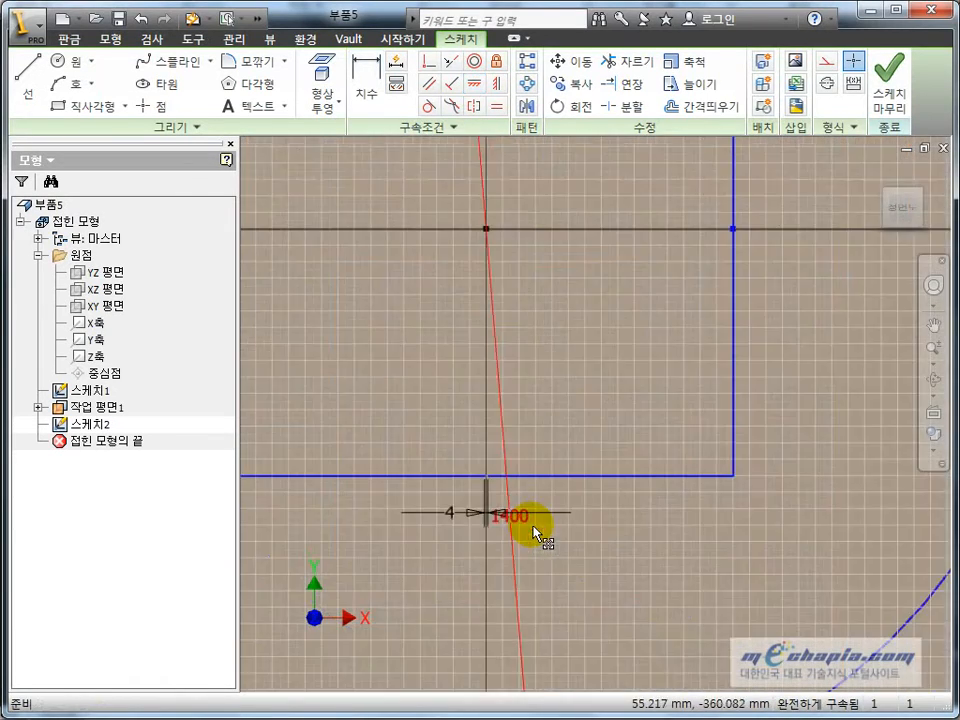
{"action": "scroll", "coordinate": [457, 487], "scroll_direction": "down", "scroll_amount": 6}
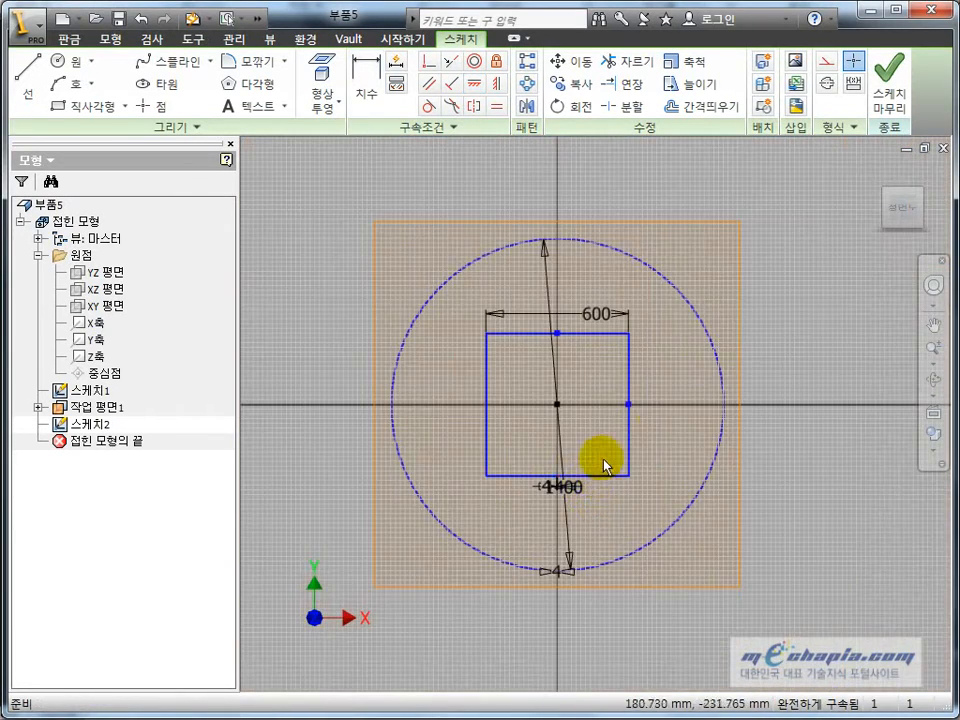
Step: Finish the square sketch and hide the offset work plane
{"action": "left_click", "coordinate": [886, 78]}
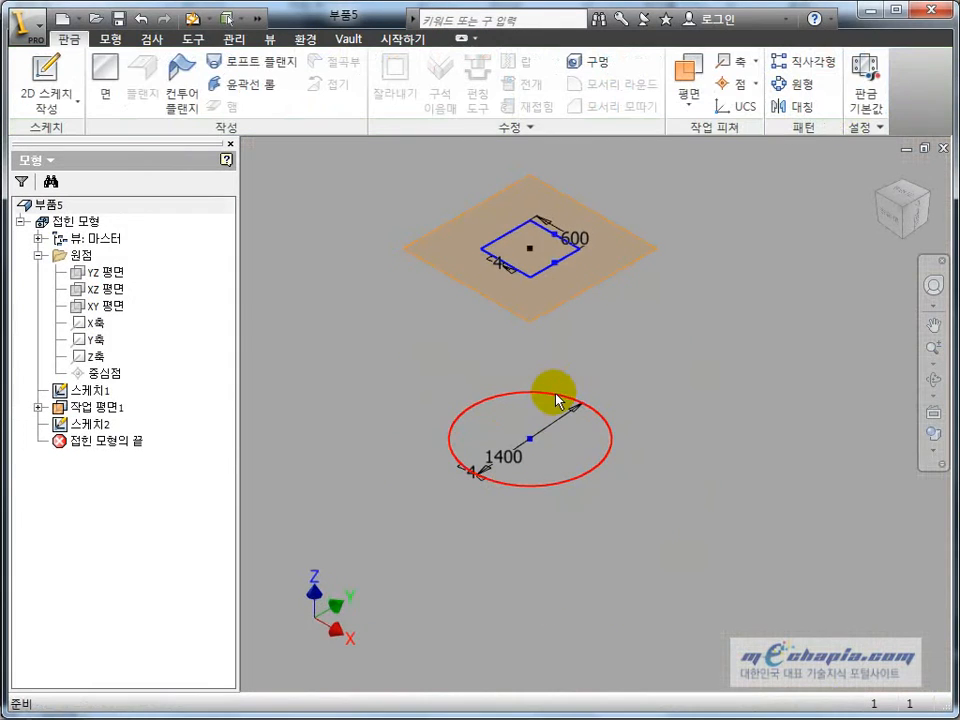
{"action": "left_click", "coordinate": [75, 406]}
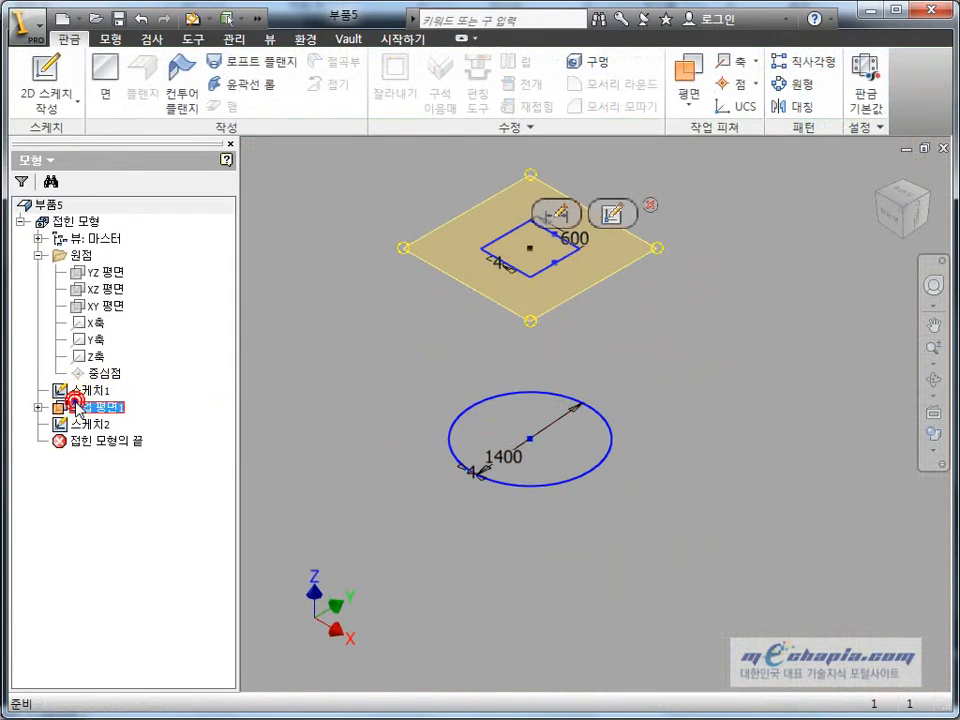
{"action": "right_click", "coordinate": [75, 406]}
{"action": "left_click", "coordinate": [132, 563]}
{"action": "mouse_move", "coordinate": [485, 376]}
{"action": "middle_mouse_down"}
{"action": "mouse_move", "coordinate": [503, 434]}
{"action": "mouse_move", "coordinate": [516, 427]}
{"action": "mouse_move", "coordinate": [512, 437]}
{"action": "middle_mouse_up"}
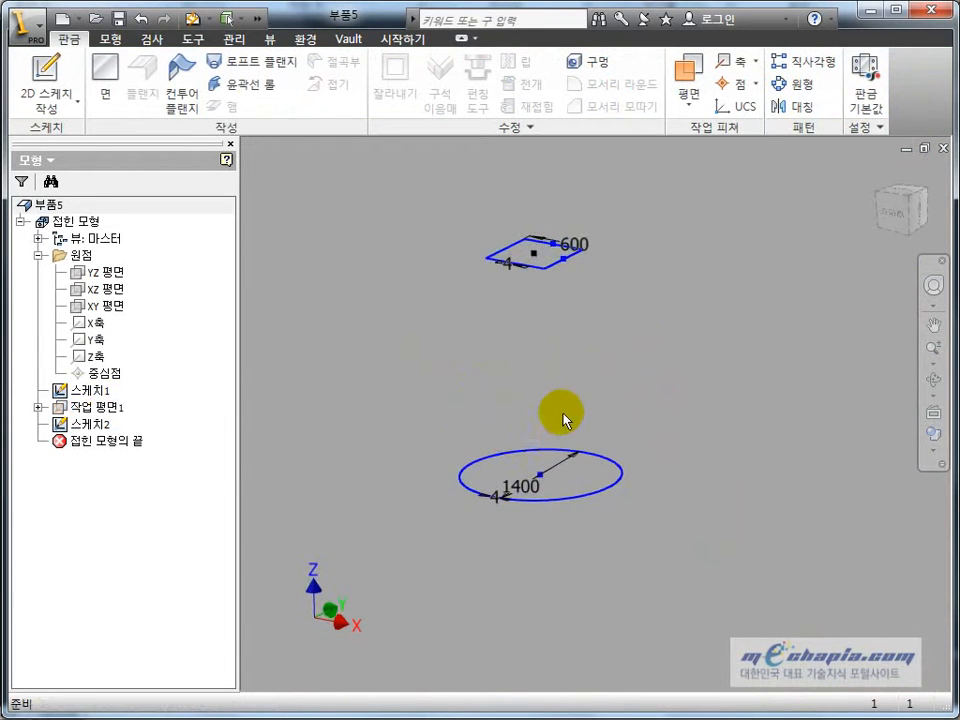
{"action": "middle_click_drag", "start_coordinate": [562, 412], "coordinate": [562, 419], "text": "shift"}
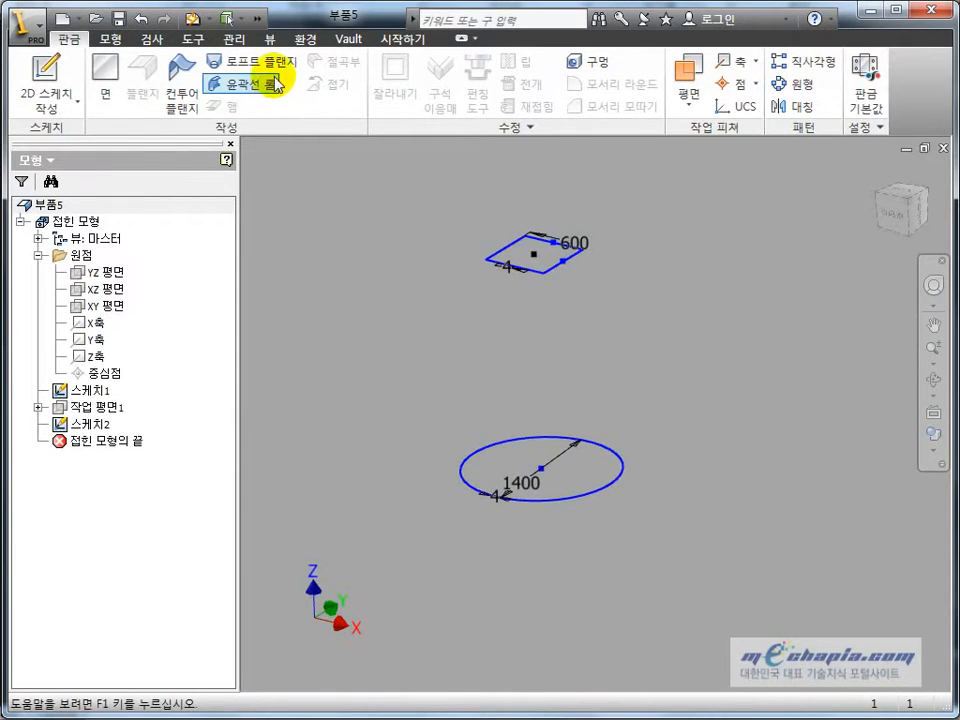
Step: Start a lofted flange with the 1400 mm circle sketch as profile 1 and the 600 mm square sketch as profile 2
{"action": "left_click", "coordinate": [248, 61]}
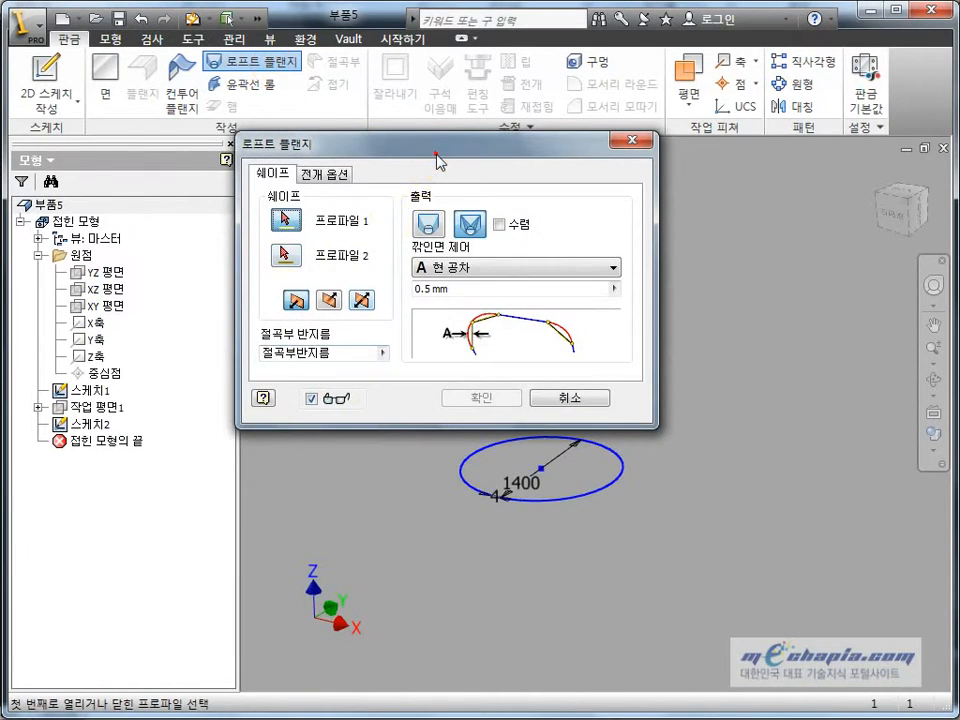
{"action": "left_click_drag", "start_coordinate": [434, 152], "coordinate": [251, 122]}
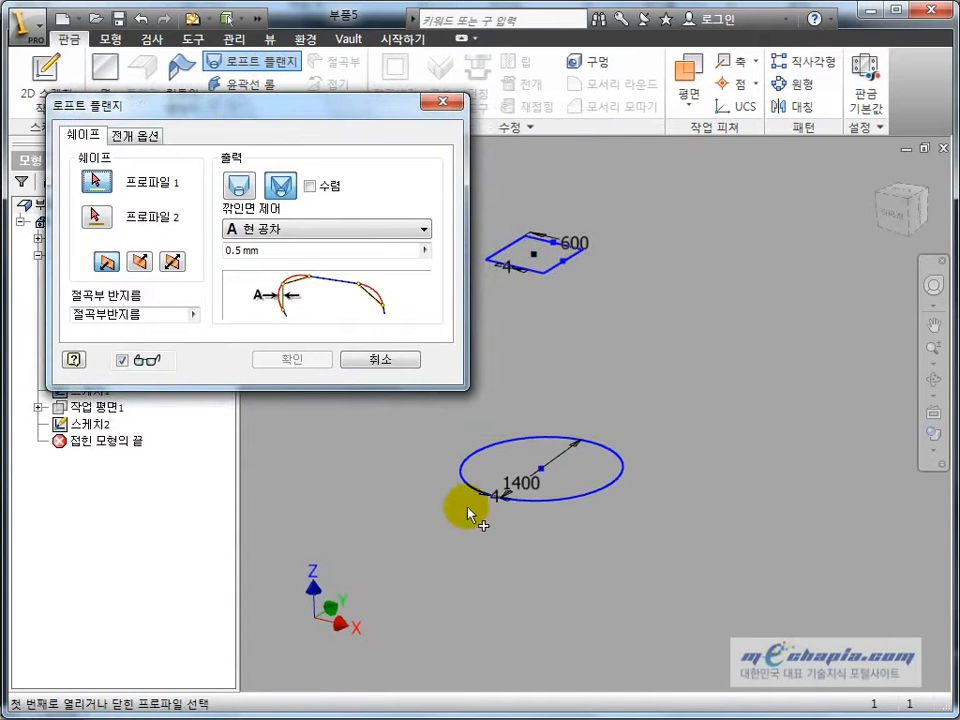
{"action": "left_click", "coordinate": [504, 448]}
{"action": "left_click", "coordinate": [95, 181]}
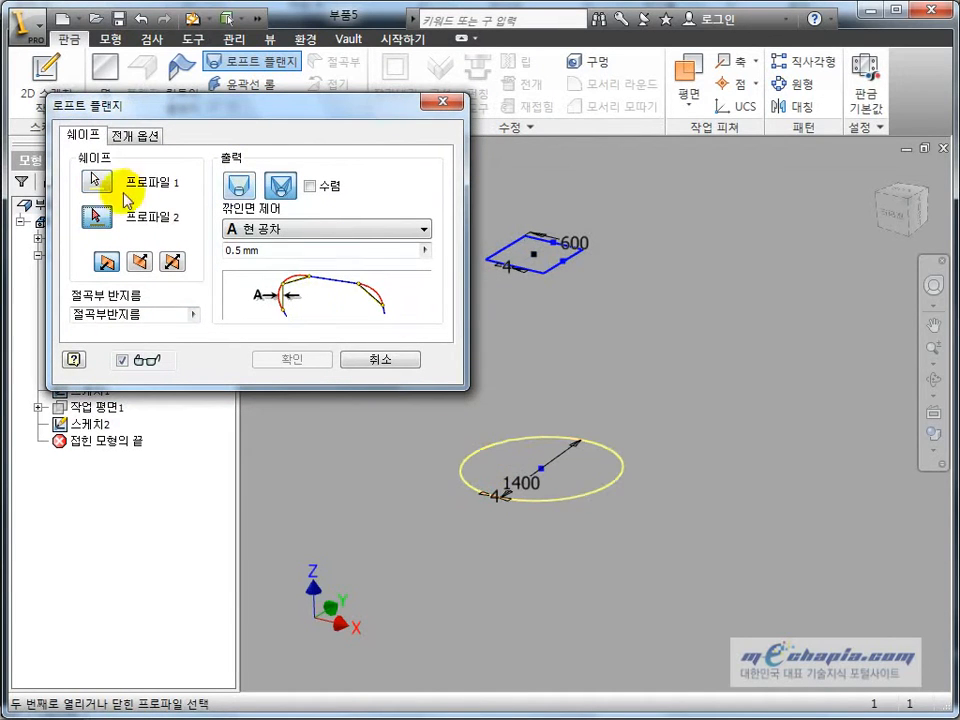
{"action": "left_click", "coordinate": [94, 215]}
{"action": "left_click", "coordinate": [538, 264]}
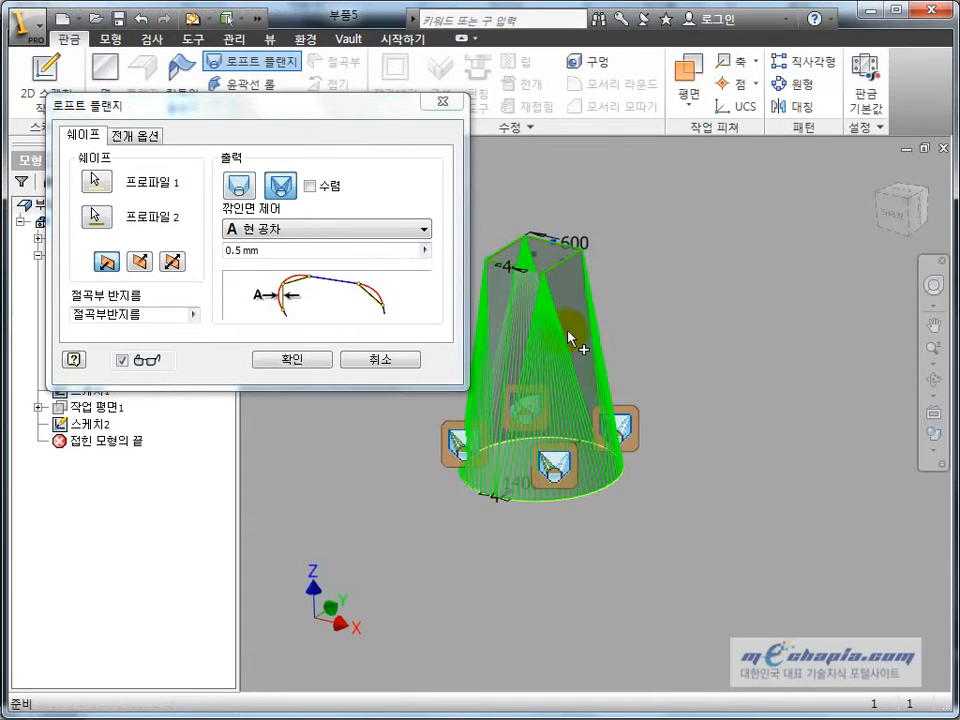
Step: Set the chord tolerance of the lofted flange's facet control to 2 mm
{"action": "scroll", "coordinate": [547, 387], "scroll_direction": "down", "scroll_amount": 3}
{"action": "scroll", "coordinate": [552, 408], "scroll_direction": "down", "scroll_amount": 3}
{"action": "scroll", "coordinate": [552, 412], "scroll_direction": "up", "scroll_amount": 3}
{"action": "middle_click_drag", "start_coordinate": [555, 414], "coordinate": [688, 440]}
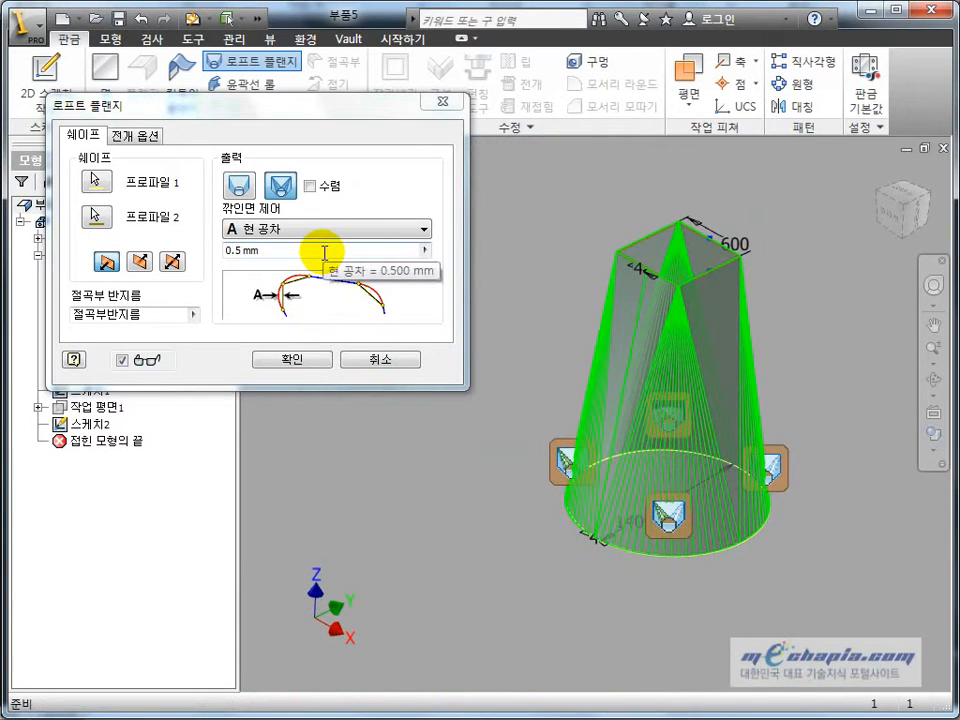
{"action": "scroll", "coordinate": [655, 565], "scroll_direction": "up", "scroll_amount": 3}
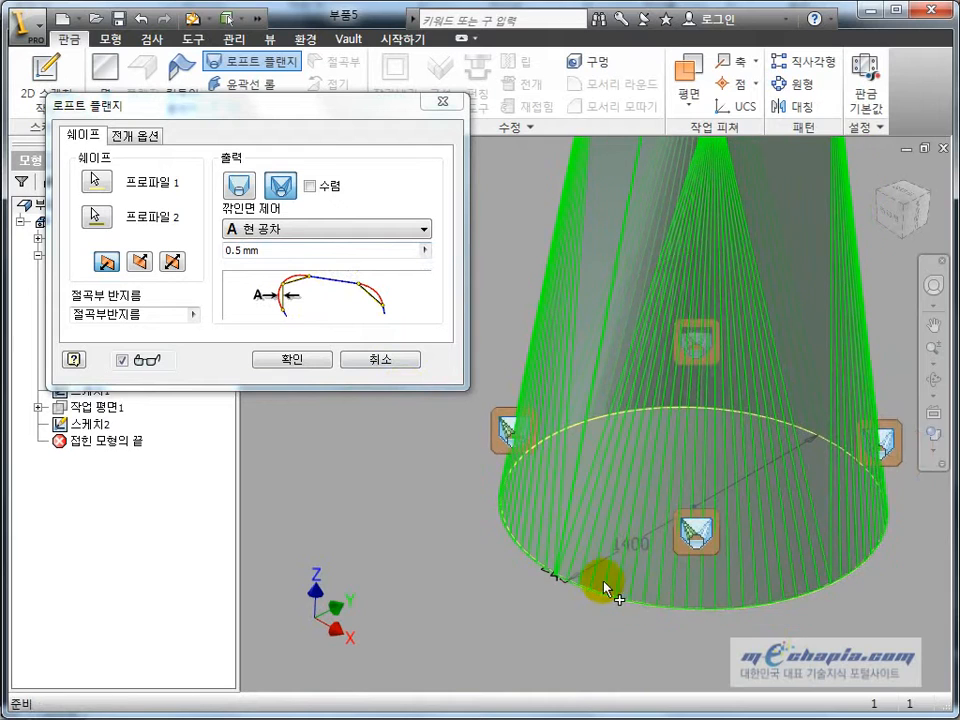
{"action": "scroll", "coordinate": [815, 585], "scroll_direction": "up", "scroll_amount": 4}
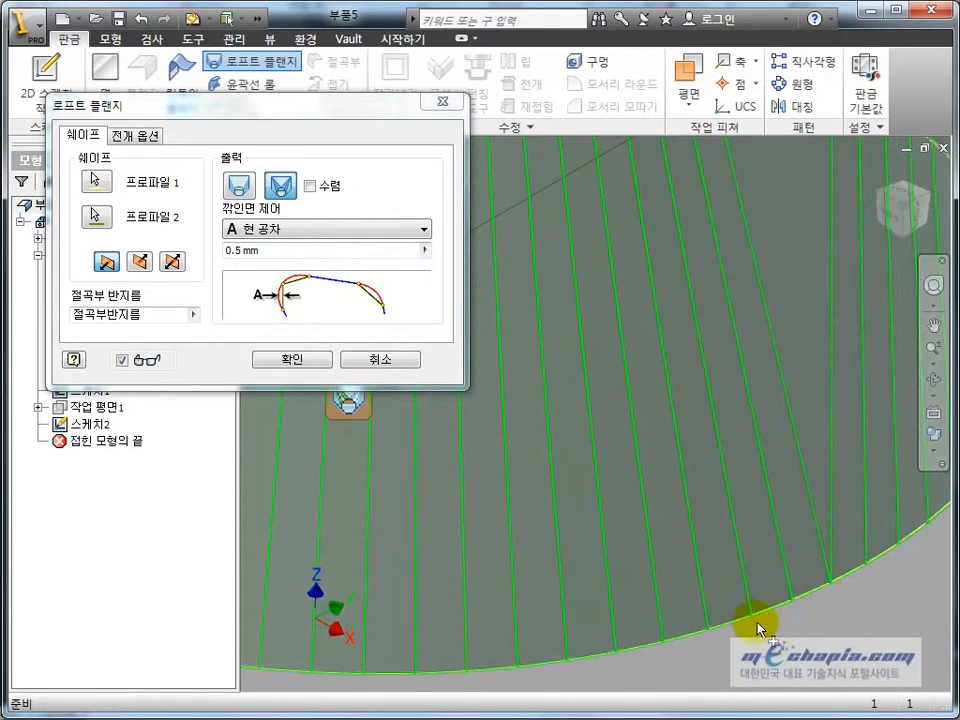
{"action": "scroll", "coordinate": [713, 634], "scroll_direction": "down", "scroll_amount": 4}
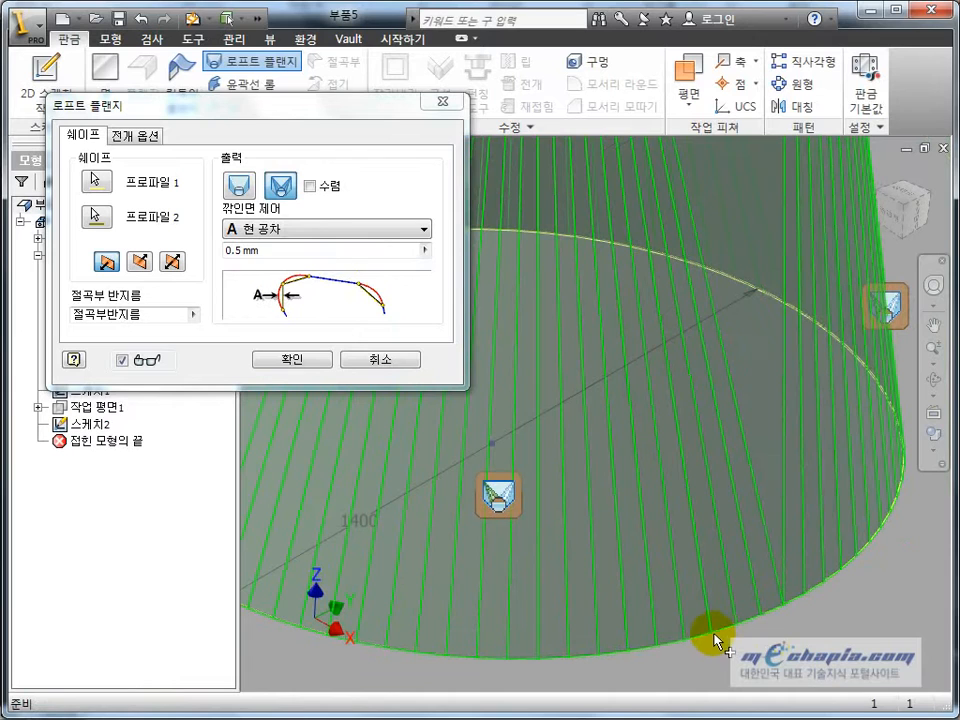
{"action": "left_click", "coordinate": [281, 249]}
{"action": "left_click", "coordinate": [173, 260]}
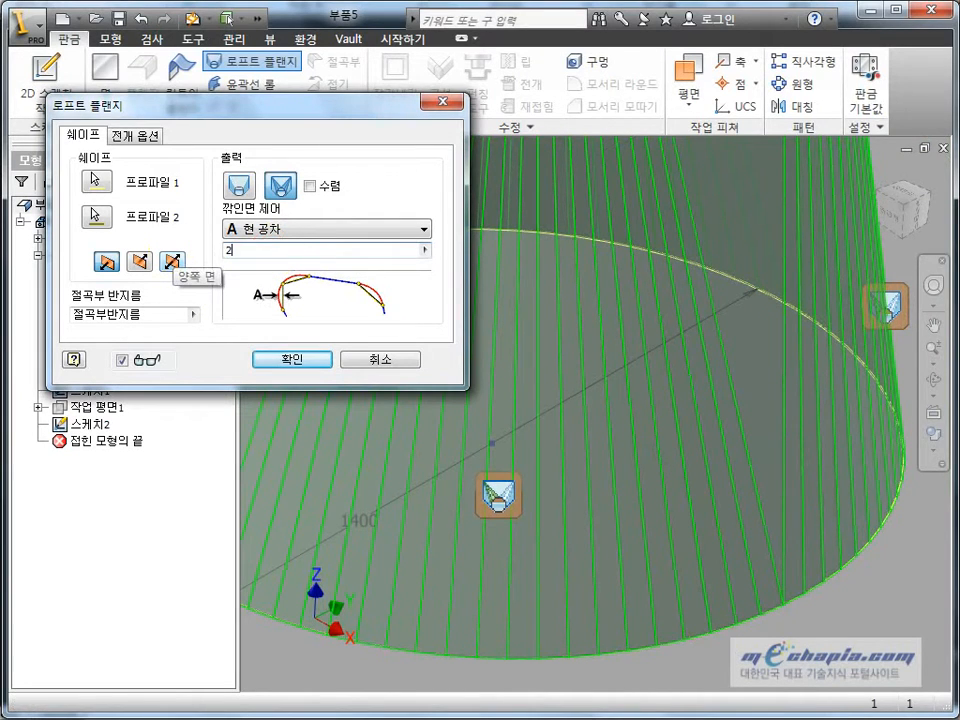
{"action": "type", "text": "2"}
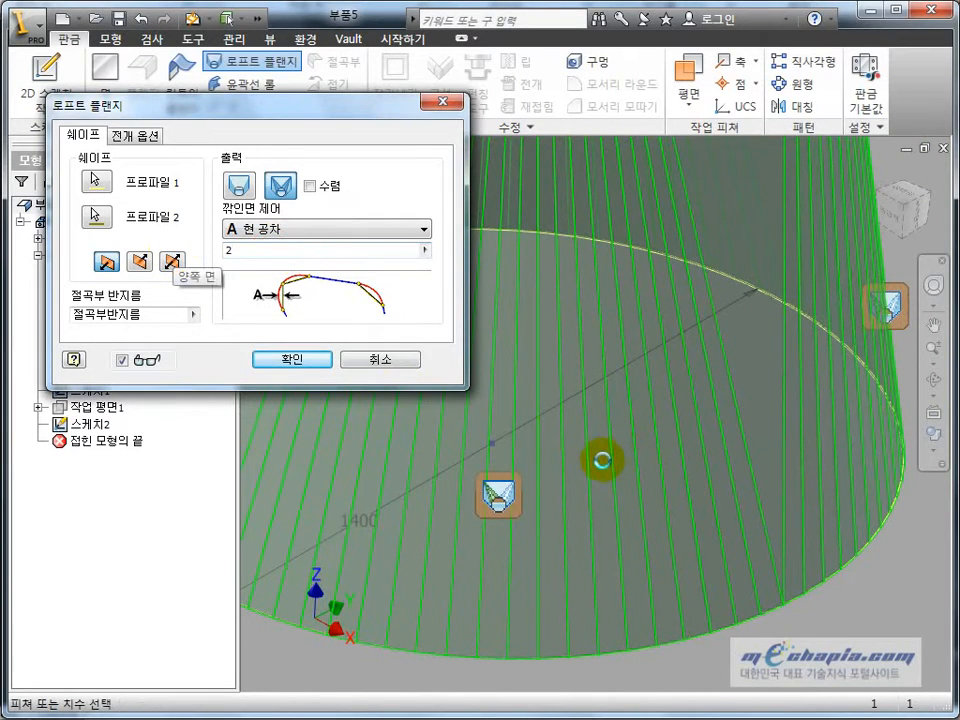
Step: Inspect the facets along the 1400 mm circle in the preview and move the lofted flange dialog clear of the model tree
{"action": "middle_click_drag", "start_coordinate": [679, 603], "coordinate": [684, 548]}
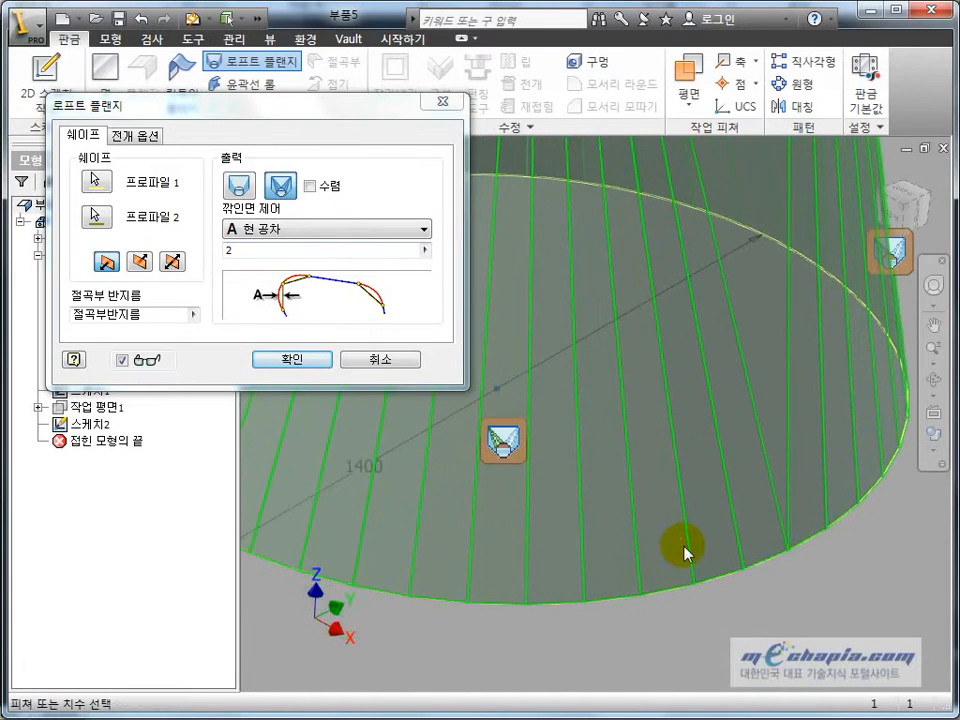
{"action": "scroll", "coordinate": [684, 548], "scroll_direction": "down", "scroll_amount": 5}
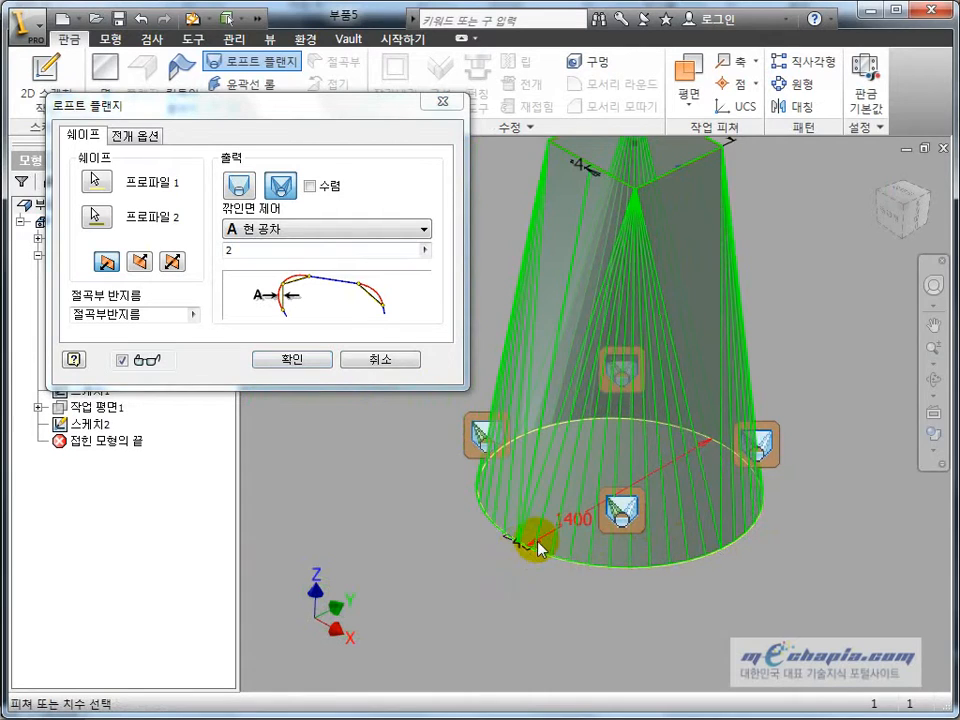
{"action": "scroll", "coordinate": [538, 546], "scroll_direction": "up", "scroll_amount": 3}
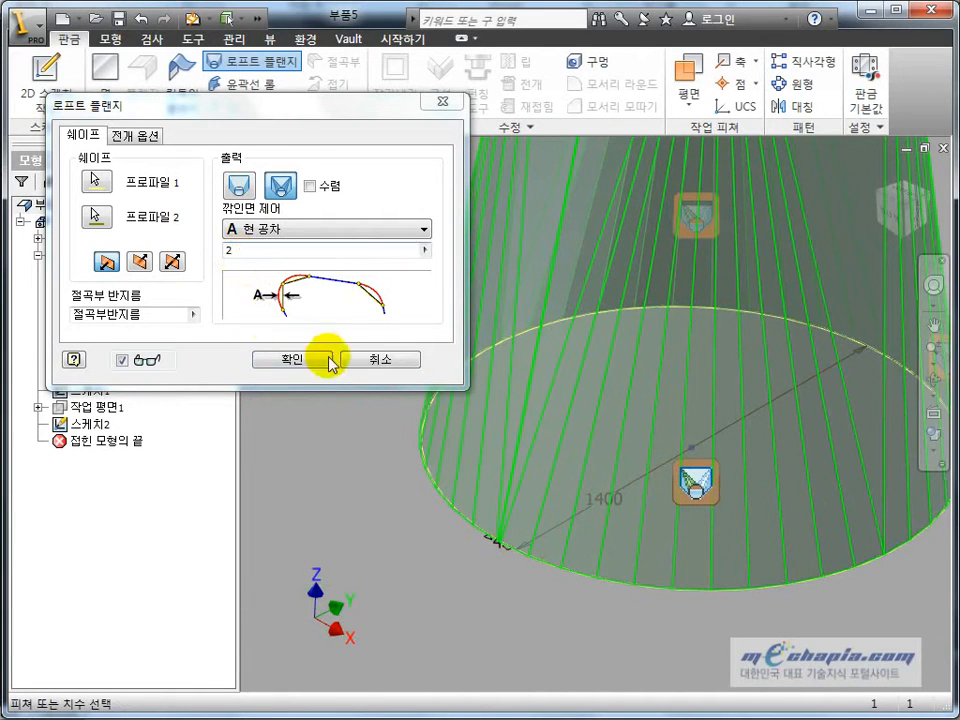
{"action": "scroll", "coordinate": [520, 578], "scroll_direction": "up", "scroll_amount": 3}
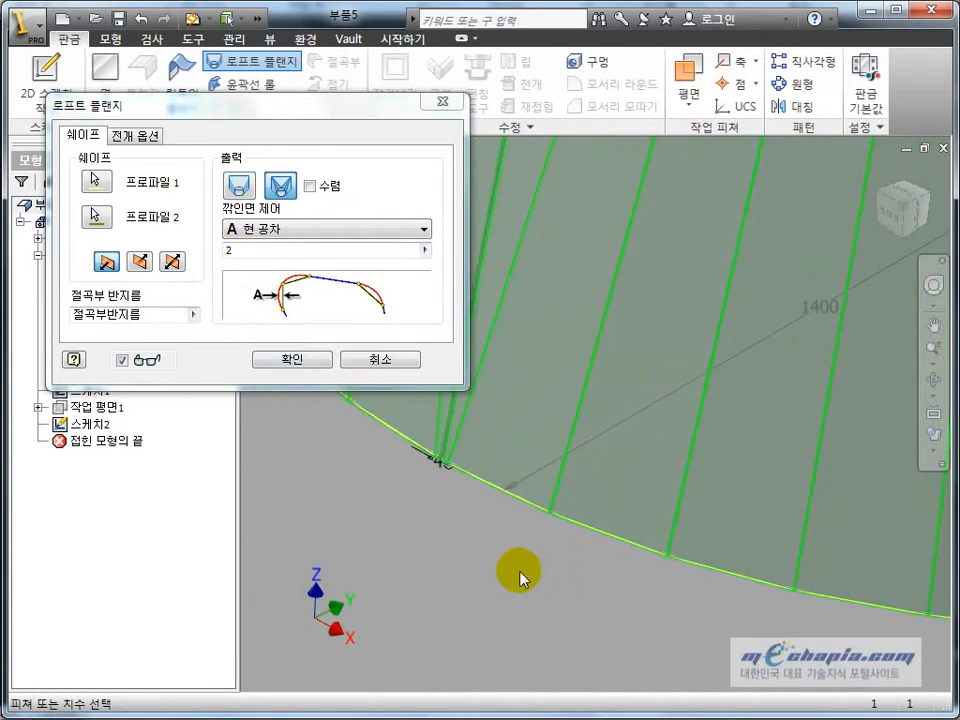
{"action": "scroll", "coordinate": [552, 512], "scroll_direction": "down", "scroll_amount": 3}
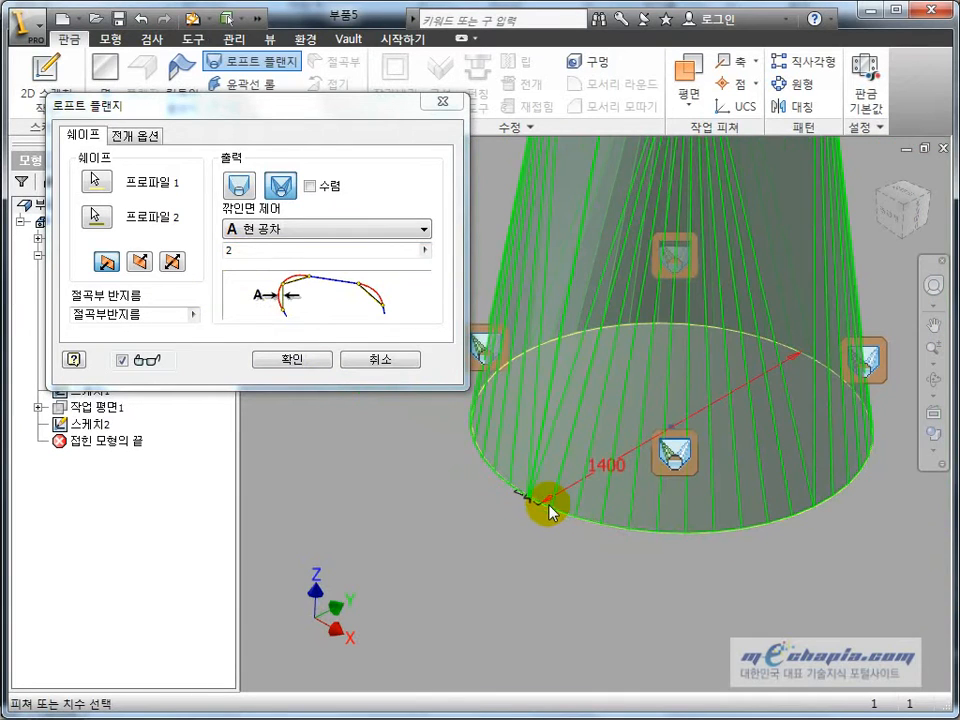
{"action": "middle_click_drag", "start_coordinate": [706, 450], "coordinate": [688, 572]}
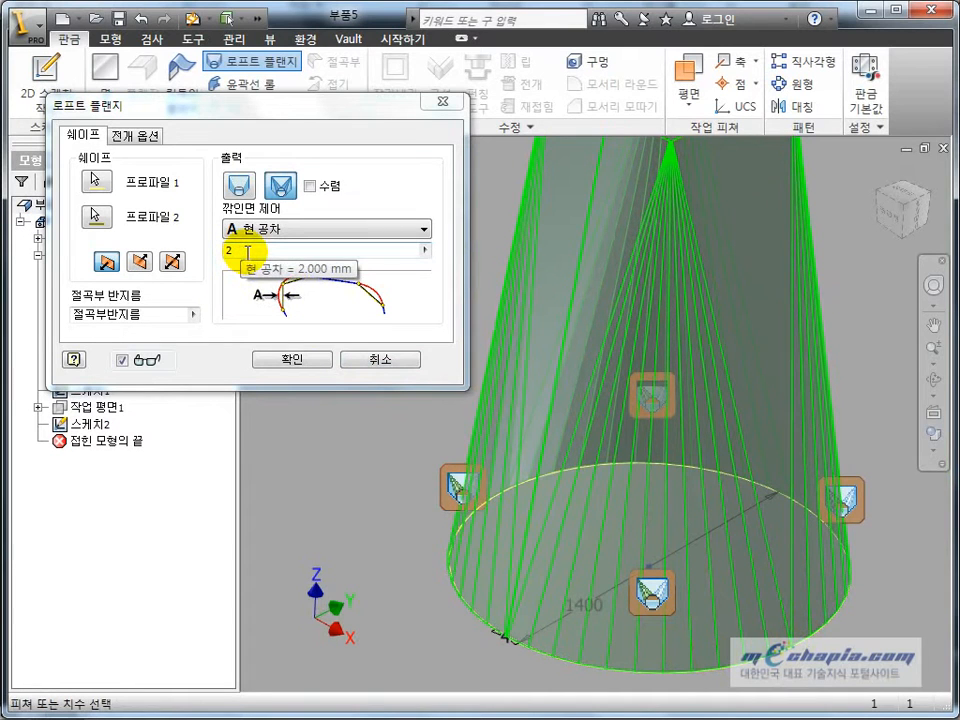
{"action": "scroll", "coordinate": [540, 621], "scroll_direction": "up", "scroll_amount": 3}
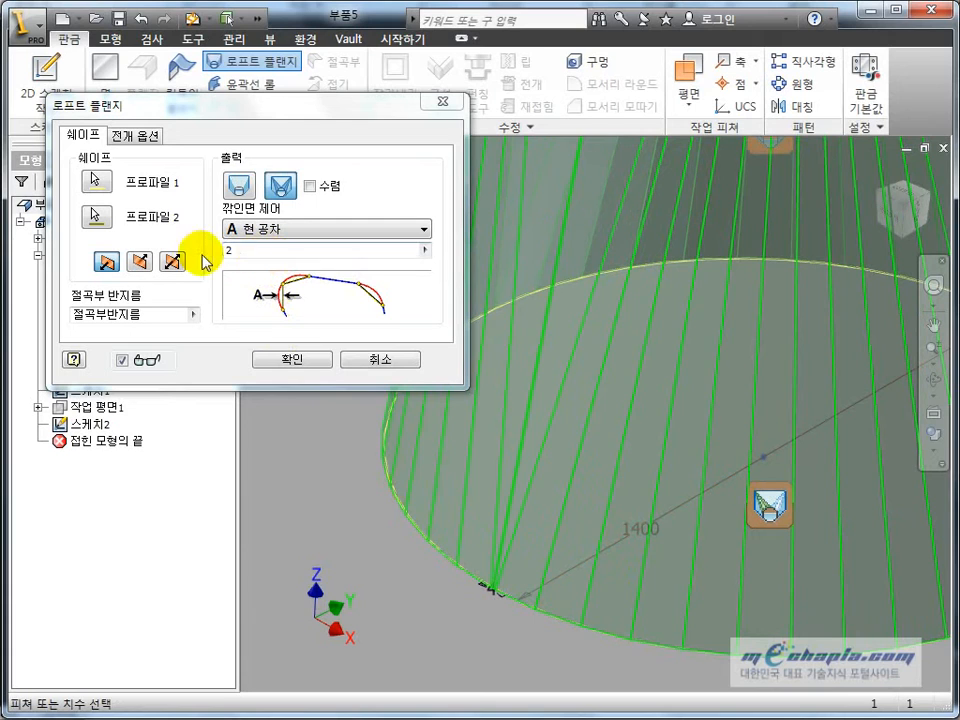
{"action": "left_click", "coordinate": [285, 100]}
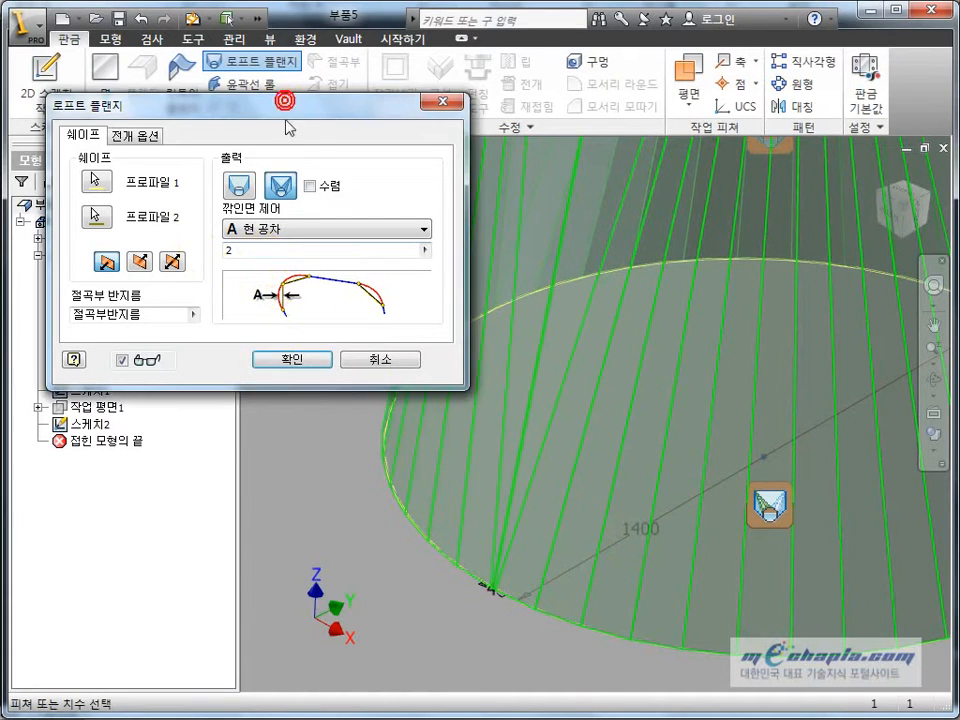
{"action": "left_click_drag", "start_coordinate": [285, 100], "coordinate": [408, 146]}
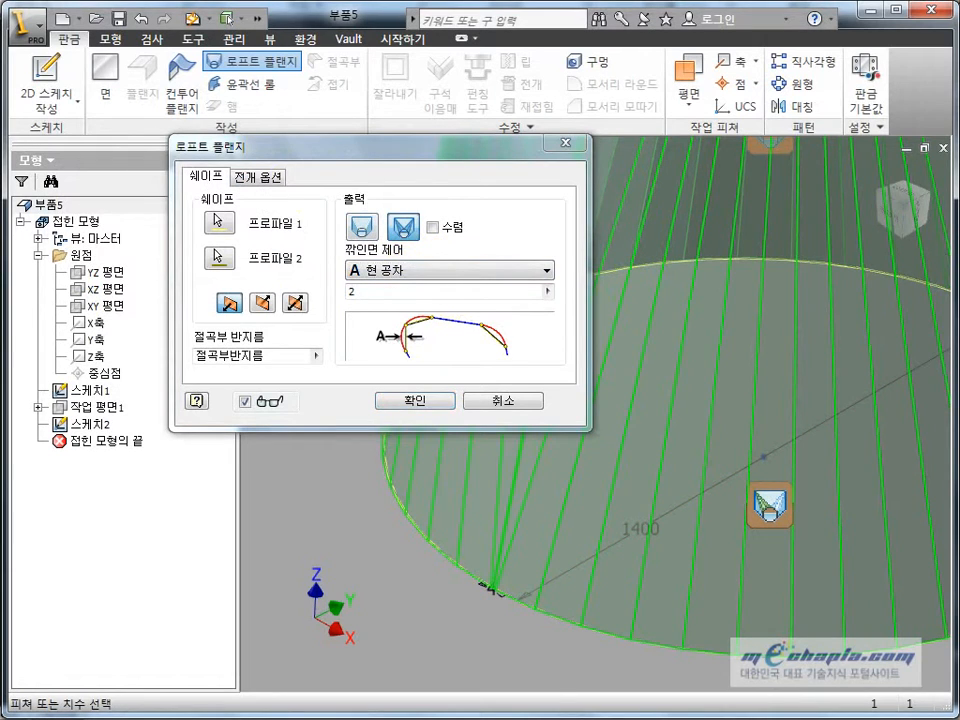
Step: Try facet angle as the facet control, set it to 10 degrees and check the facets along the circle
{"action": "left_click", "coordinate": [435, 271]}
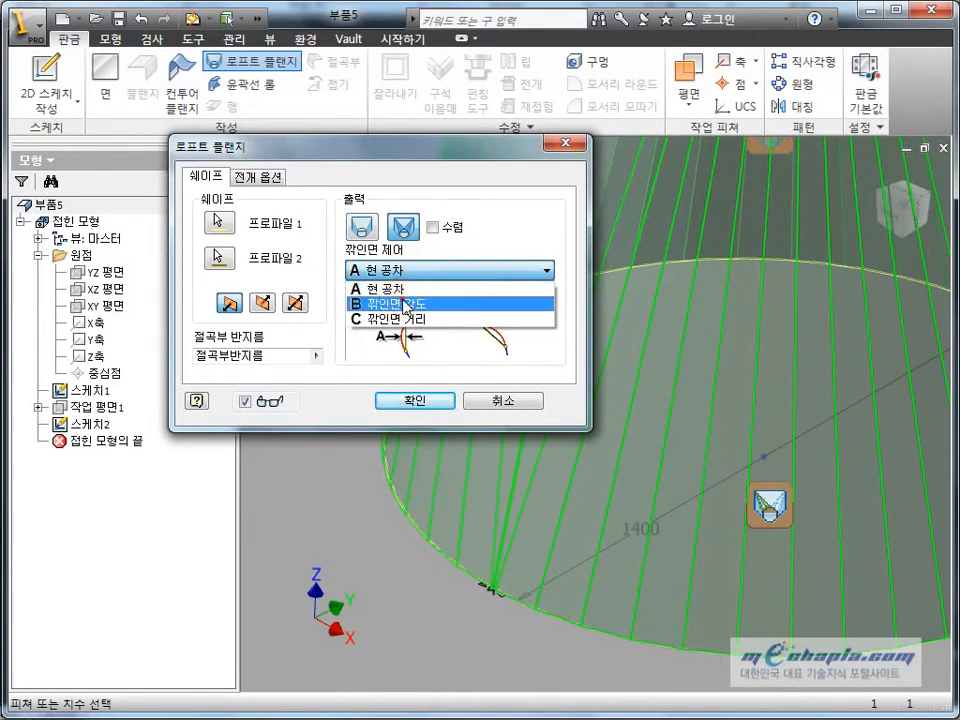
{"action": "left_click", "coordinate": [425, 298]}
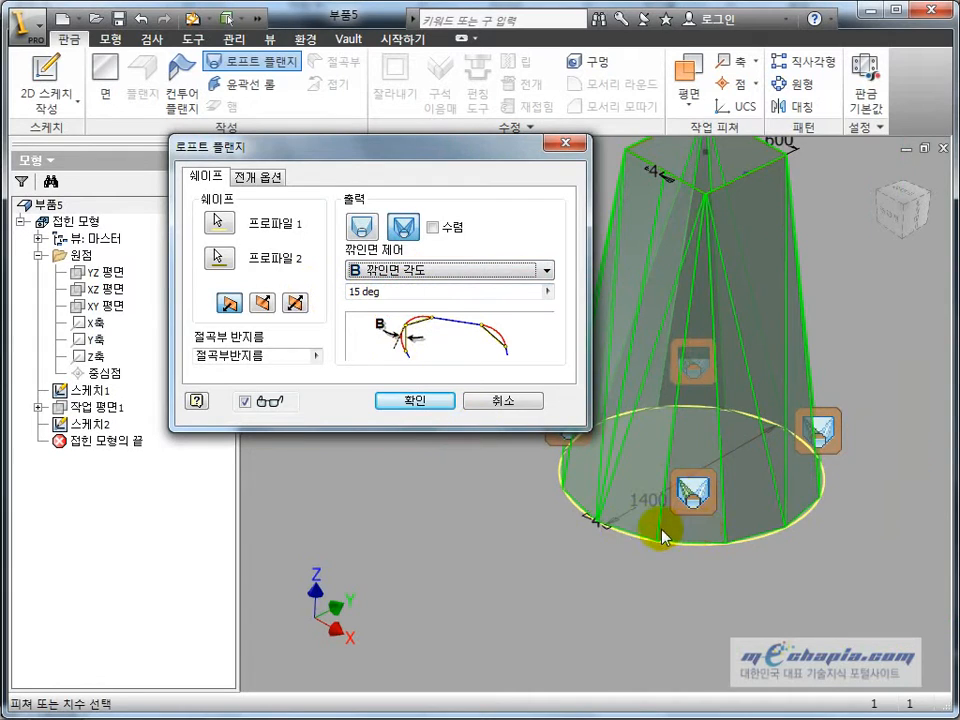
{"action": "scroll", "coordinate": [613, 537], "scroll_direction": "up", "scroll_amount": 2}
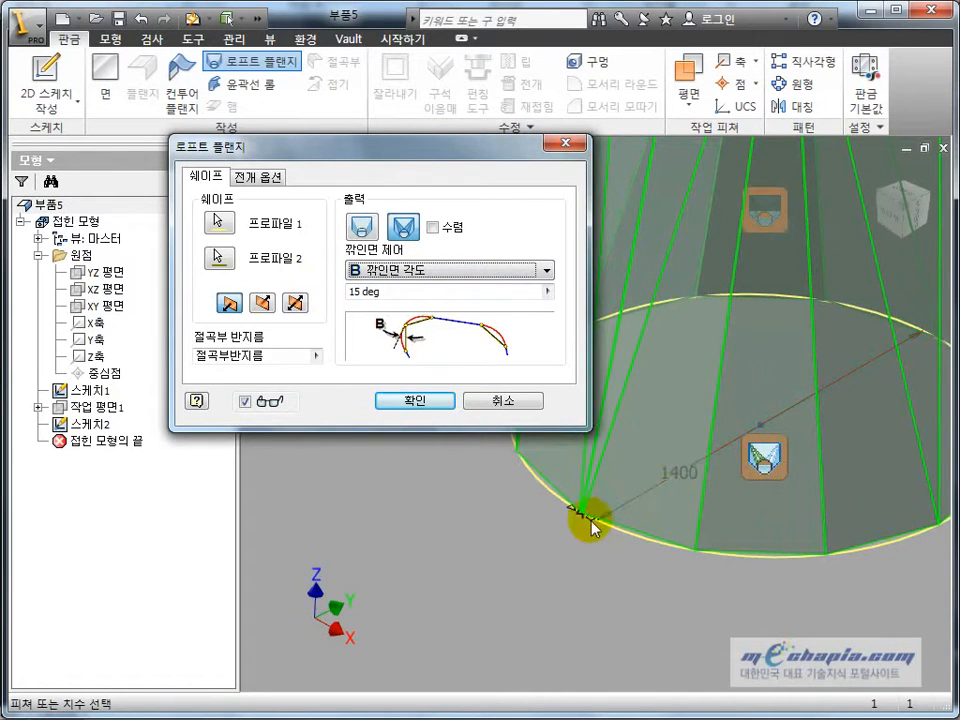
{"action": "scroll", "coordinate": [685, 566], "scroll_direction": "up", "scroll_amount": 2}
{"action": "scroll", "coordinate": [624, 541], "scroll_direction": "down", "scroll_amount": 4}
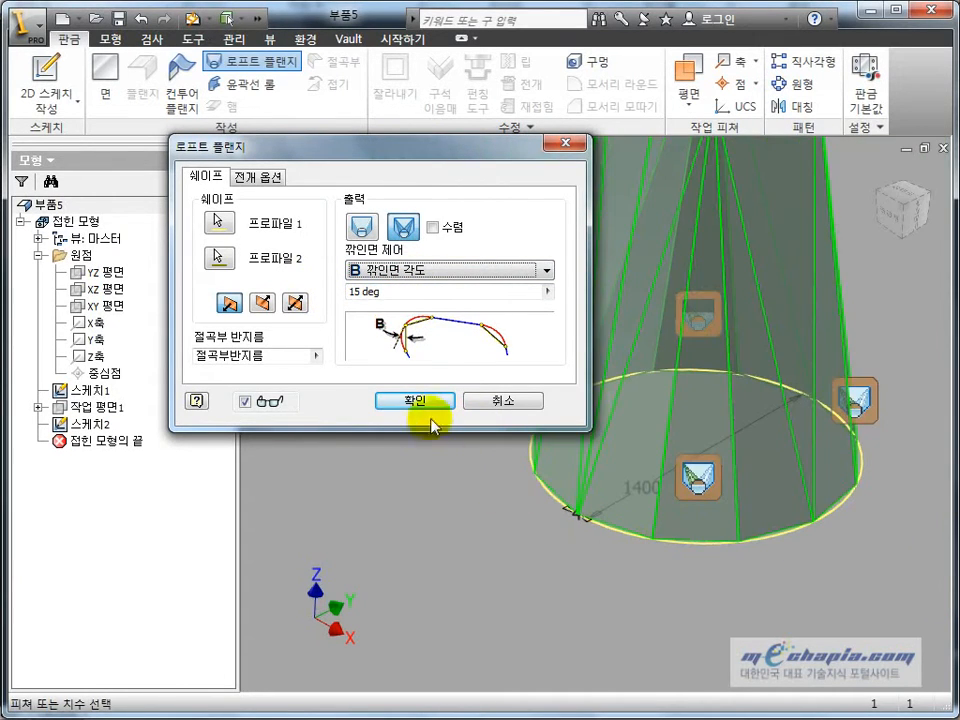
{"action": "left_click", "coordinate": [356, 291]}
{"action": "type", "text": "1"}
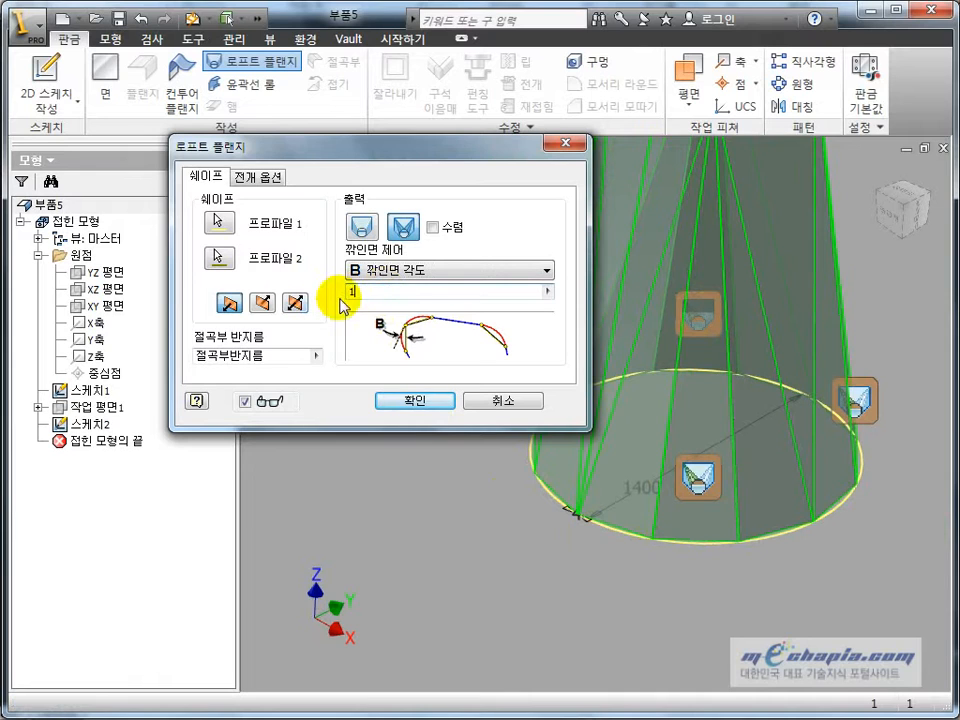
{"action": "type", "text": "0"}
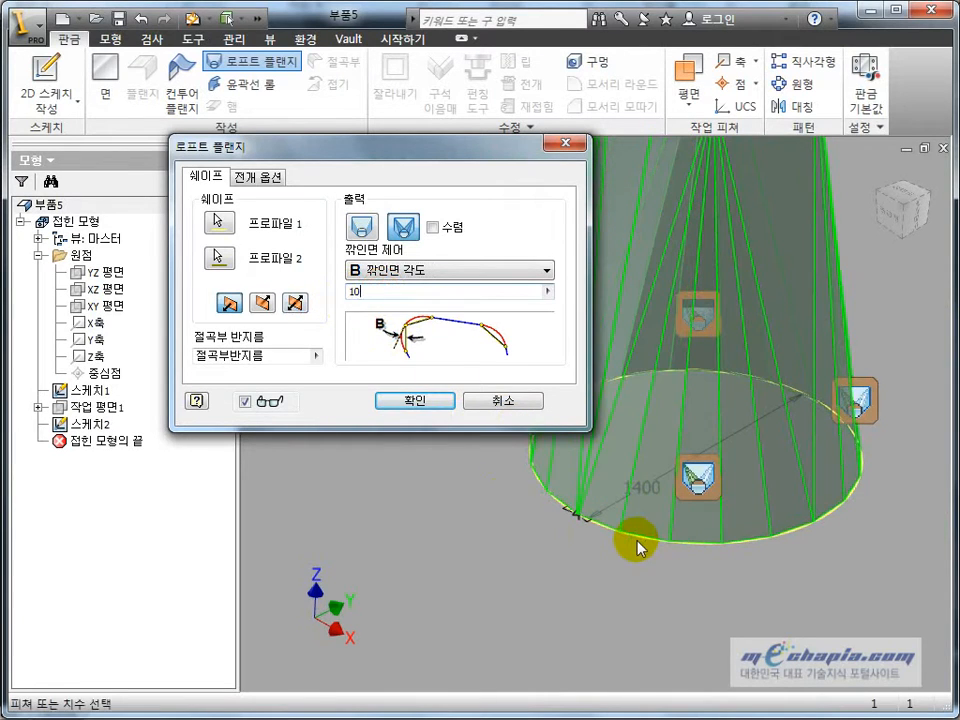
{"action": "scroll", "coordinate": [594, 518], "scroll_direction": "up", "scroll_amount": 2}
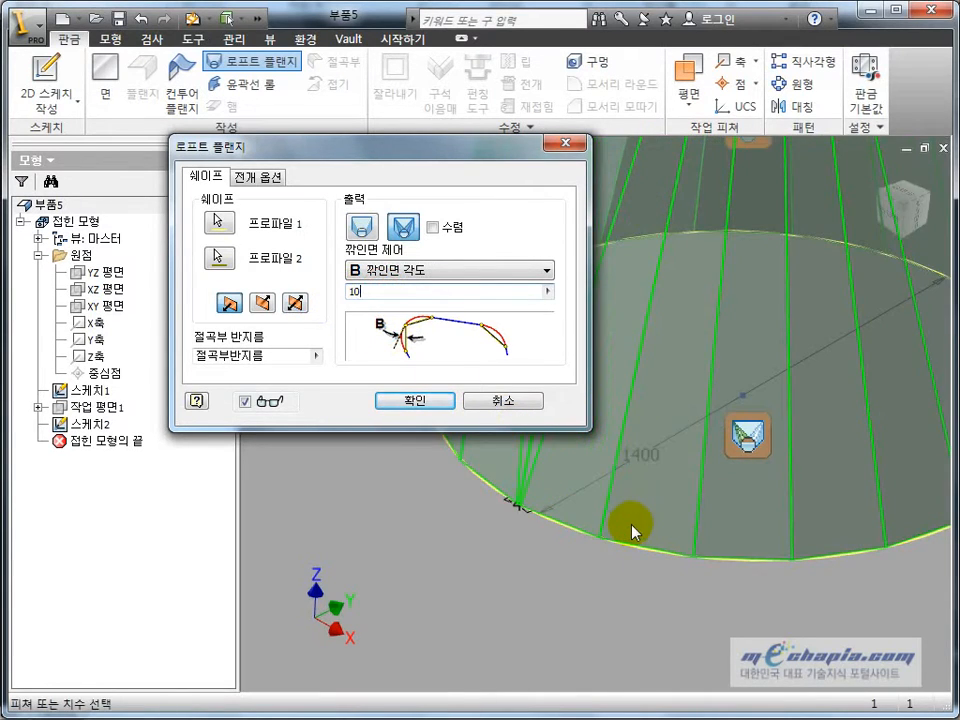
{"action": "scroll", "coordinate": [630, 528], "scroll_direction": "down", "scroll_amount": 2}
Step: Try facet distance as the facet control with a value of 50 mm and check the facets along the circle
{"action": "left_click", "coordinate": [437, 272]}
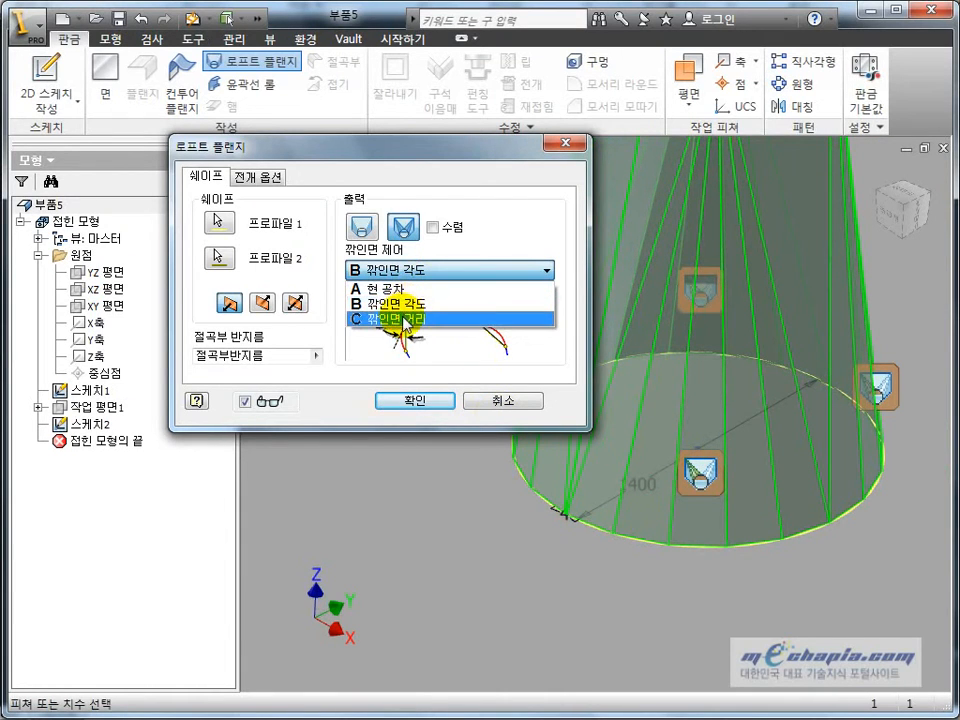
{"action": "left_click", "coordinate": [405, 320]}
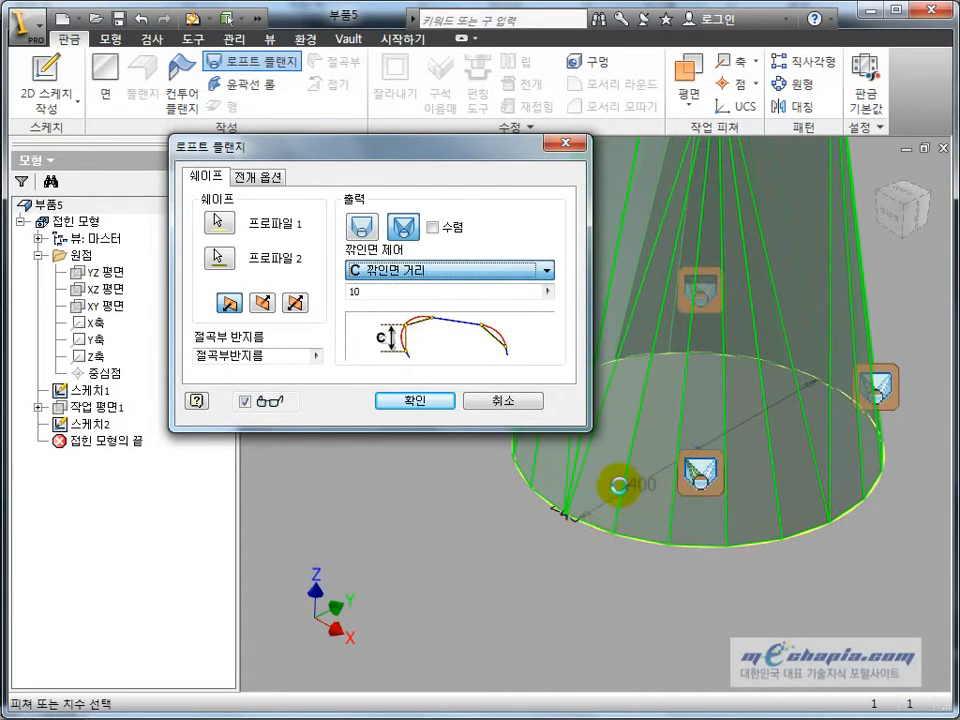
{"action": "scroll", "coordinate": [585, 505], "scroll_direction": "up", "scroll_amount": 5}
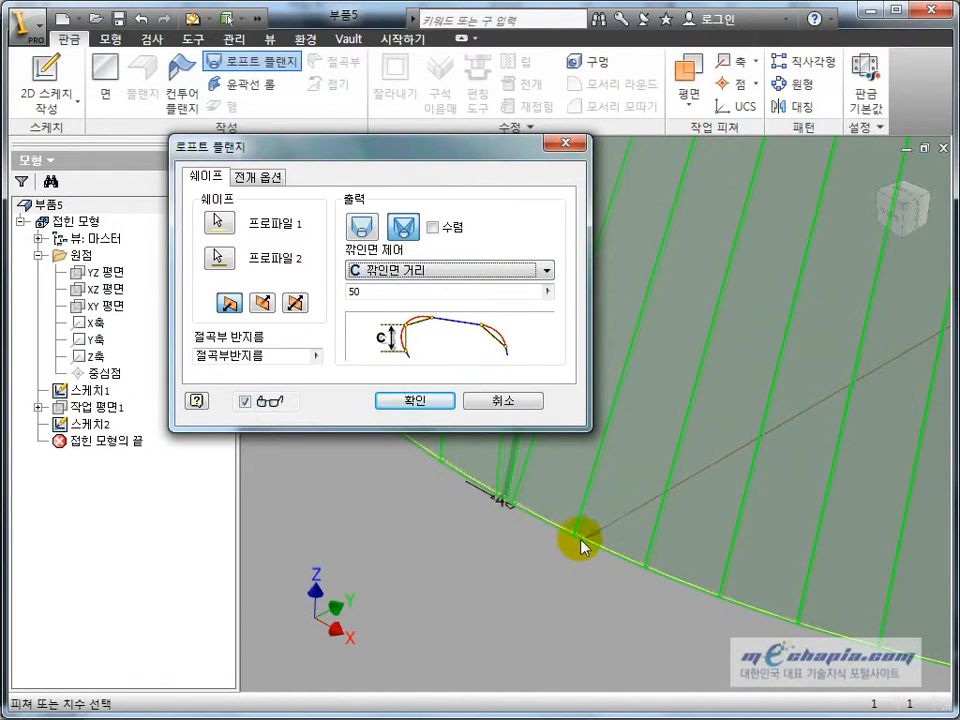
{"action": "scroll", "coordinate": [640, 550], "scroll_direction": "down", "scroll_amount": 5}
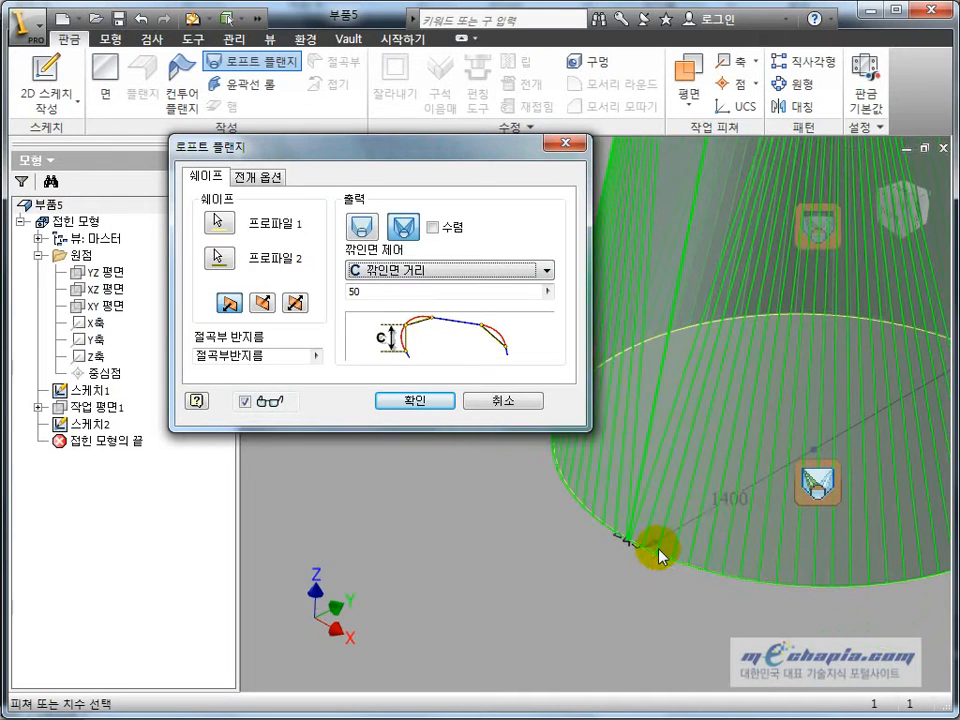
Step: Return the facet control to chord tolerance with a value of 2 mm
{"action": "left_click", "coordinate": [439, 271]}
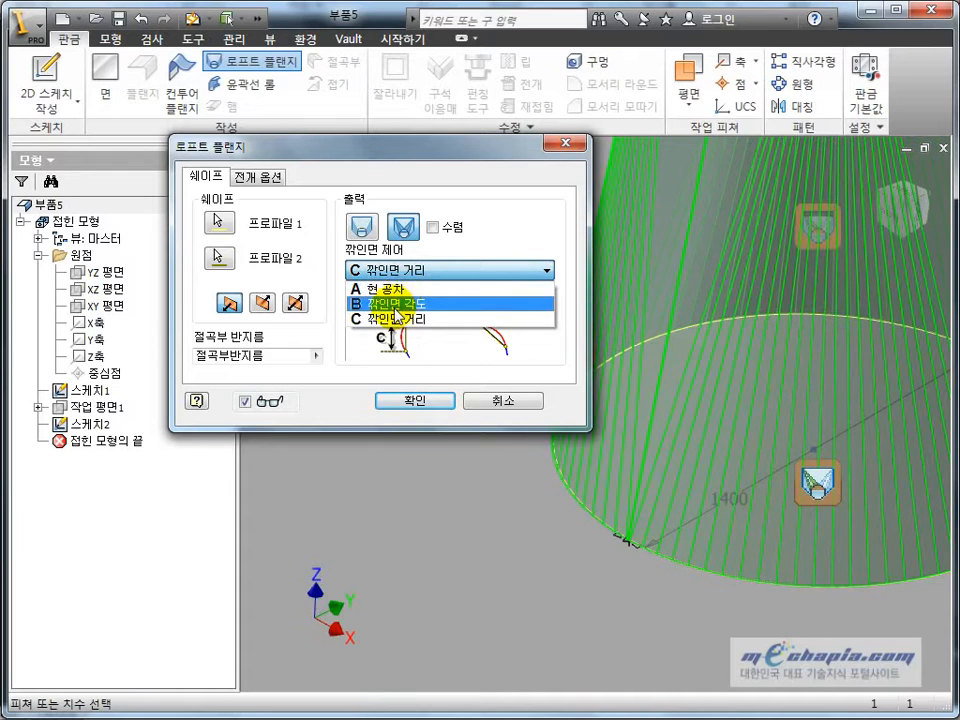
{"action": "left_click", "coordinate": [399, 287]}
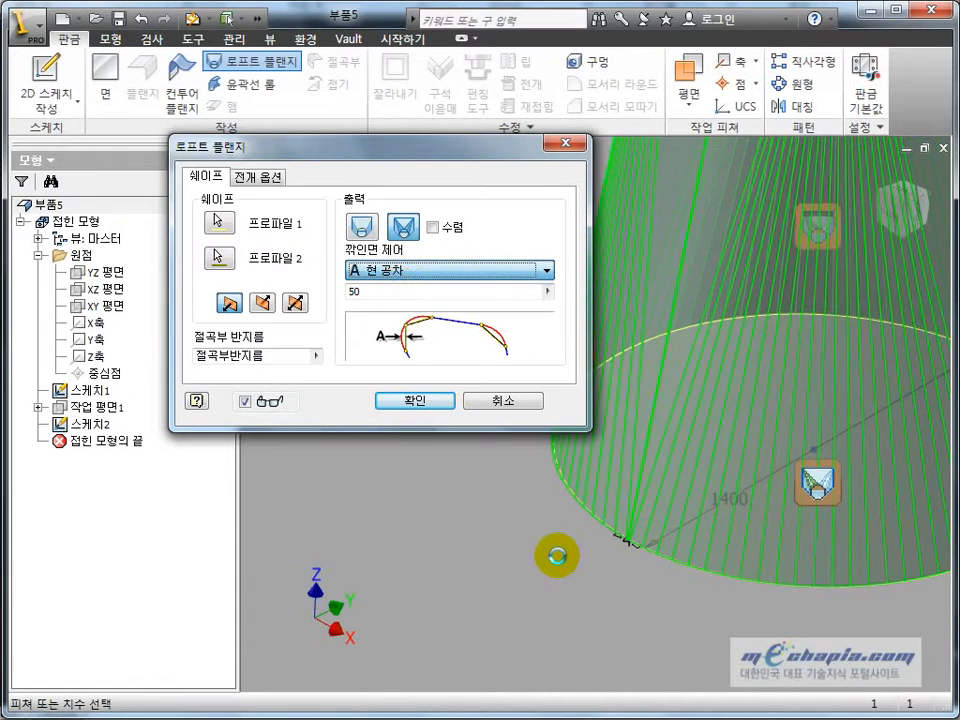
{"action": "key", "text": "Tab"}
{"action": "type", "text": "2"}
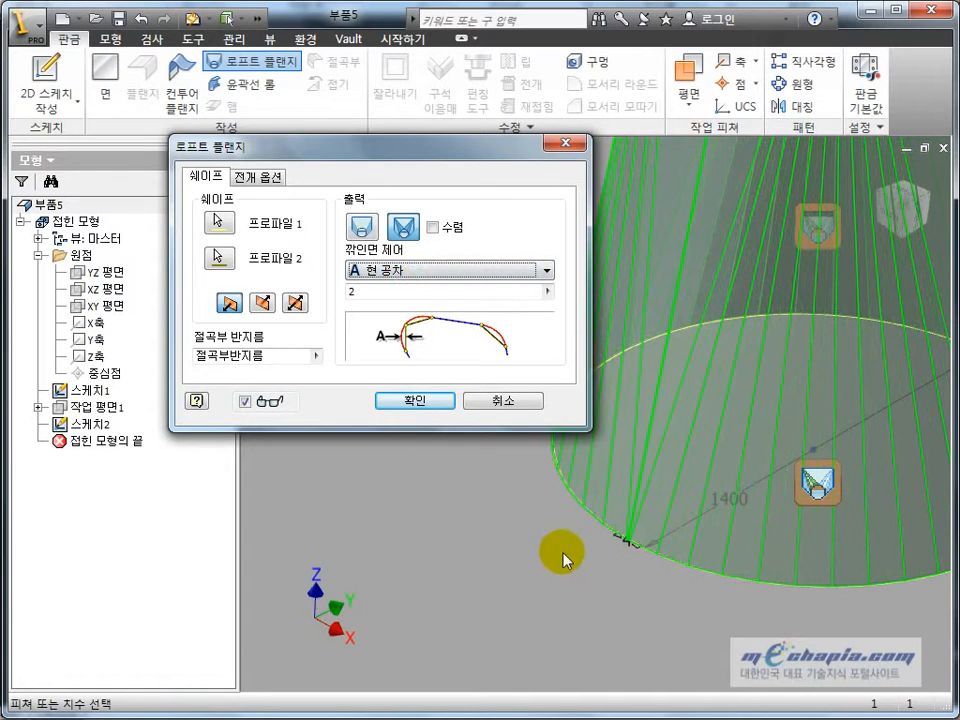
{"action": "left_click", "coordinate": [561, 545]}
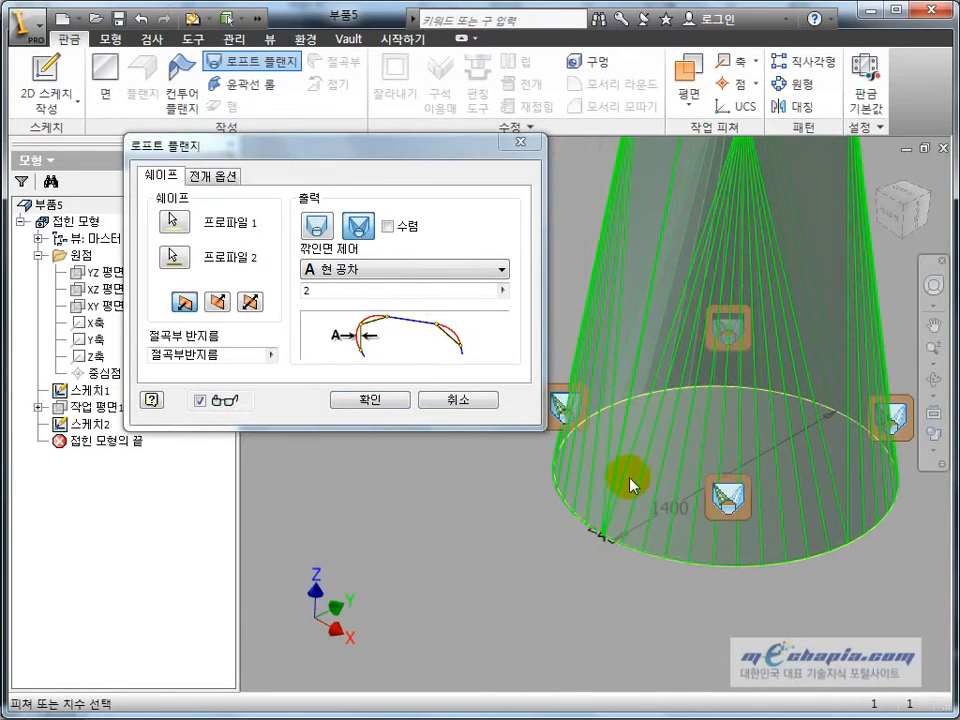
{"action": "middle_click_drag", "start_coordinate": [584, 521], "coordinate": [592, 543]}
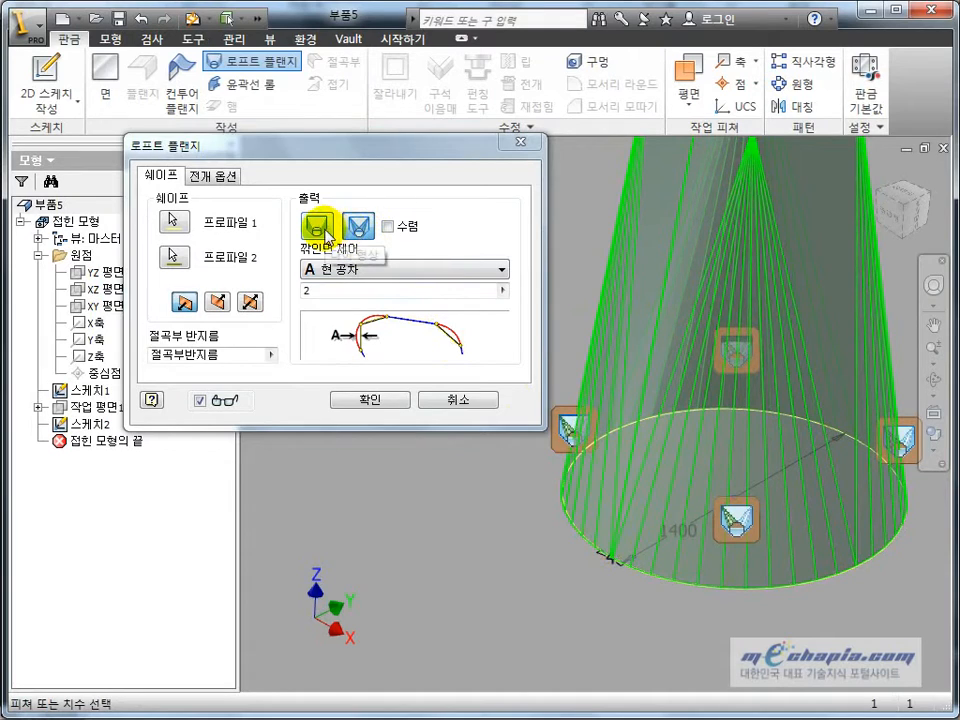
Step: Preview the transition with die formed output, inspect its smooth surfaces, and switch back to press brake output
{"action": "left_click", "coordinate": [324, 233]}
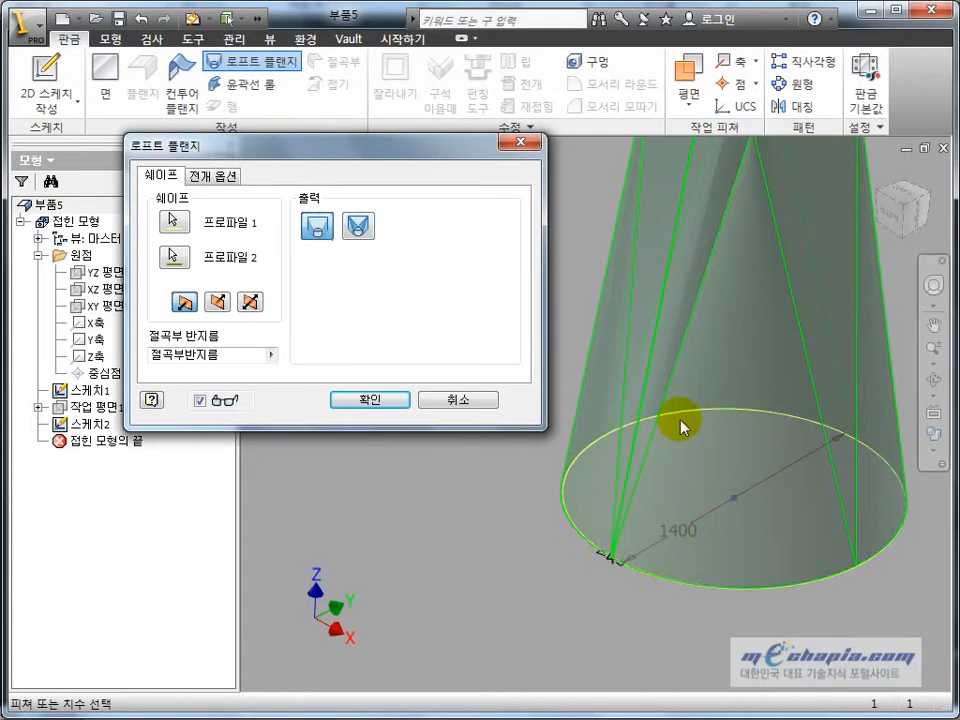
{"action": "middle_click_drag", "start_coordinate": [681, 418], "coordinate": [647, 580]}
{"action": "scroll", "coordinate": [678, 324], "scroll_direction": "down", "scroll_amount": 3}
{"action": "scroll", "coordinate": [679, 323], "scroll_direction": "up", "scroll_amount": 7}
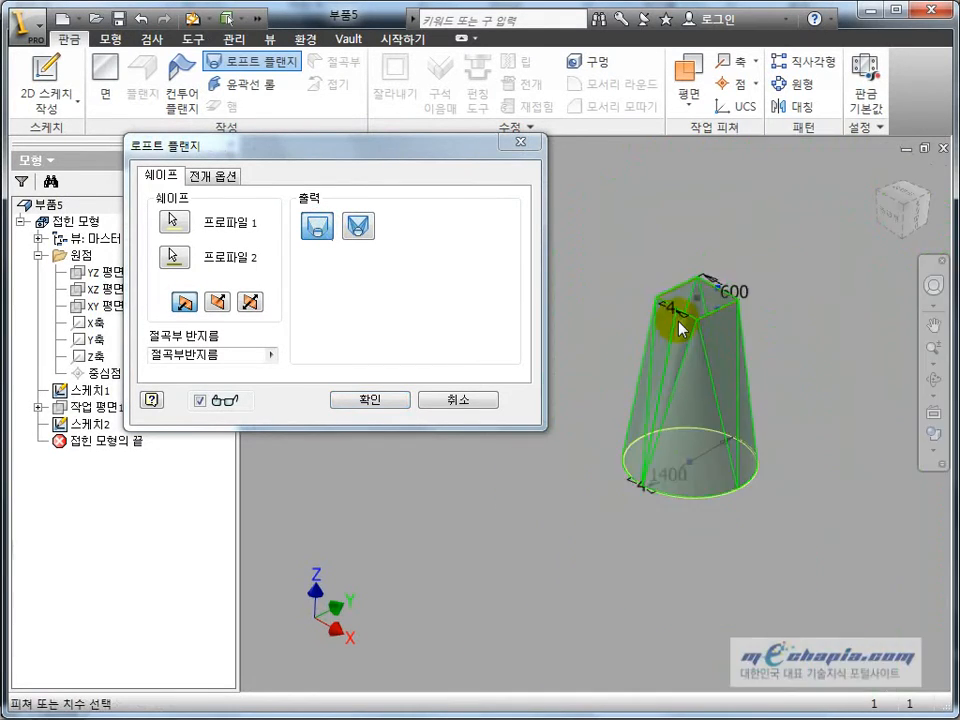
{"action": "scroll", "coordinate": [641, 345], "scroll_direction": "down", "scroll_amount": 4}
{"action": "middle_click_drag", "start_coordinate": [676, 459], "coordinate": [631, 491]}
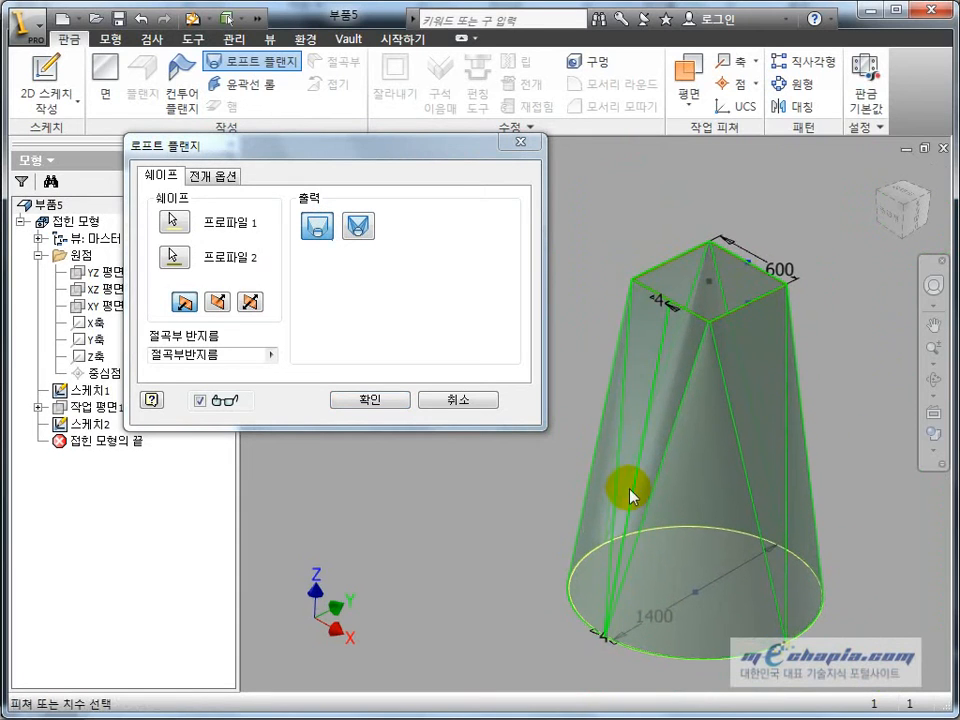
{"action": "left_click", "coordinate": [357, 228]}
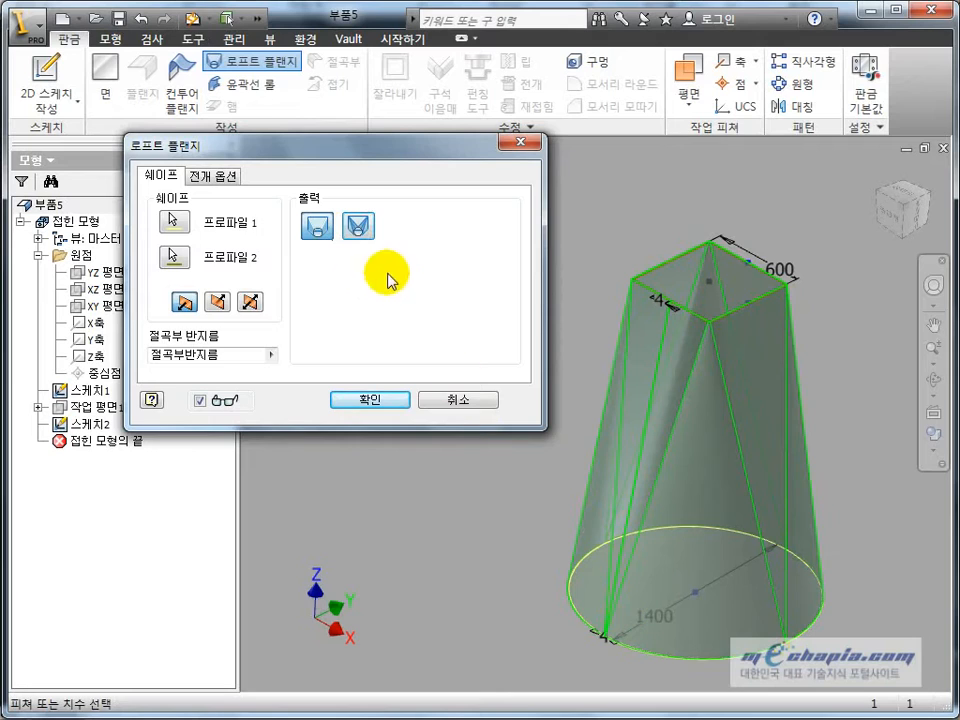
Step: Switch the transition back to press brake output with 2 mm chord tolerance and create the lofted flange
{"action": "left_click", "coordinate": [355, 228]}
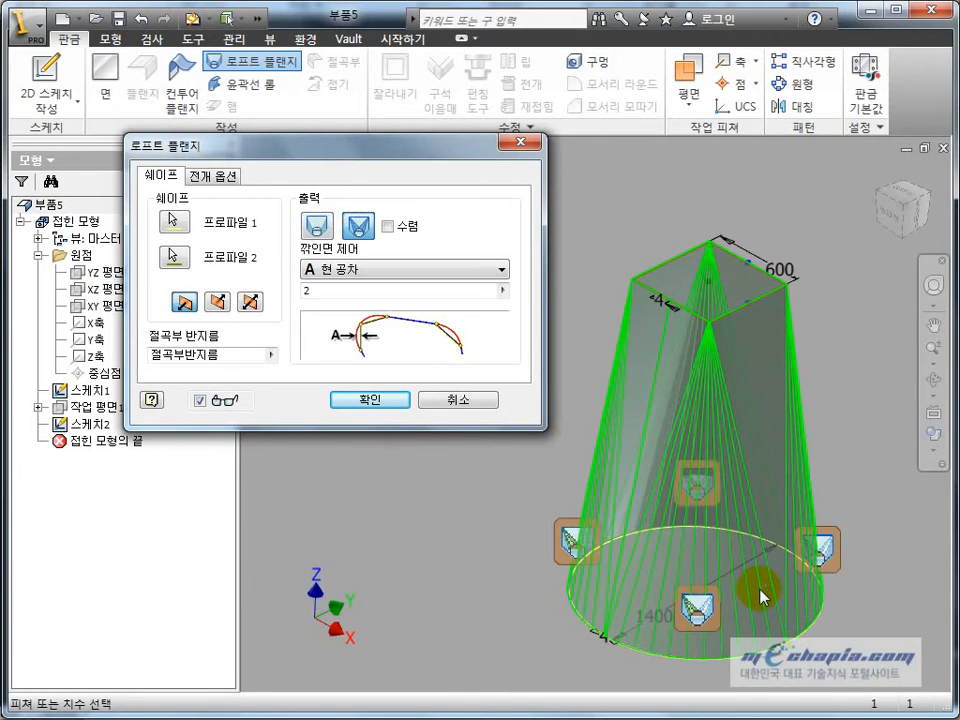
{"action": "left_click", "coordinate": [367, 403]}
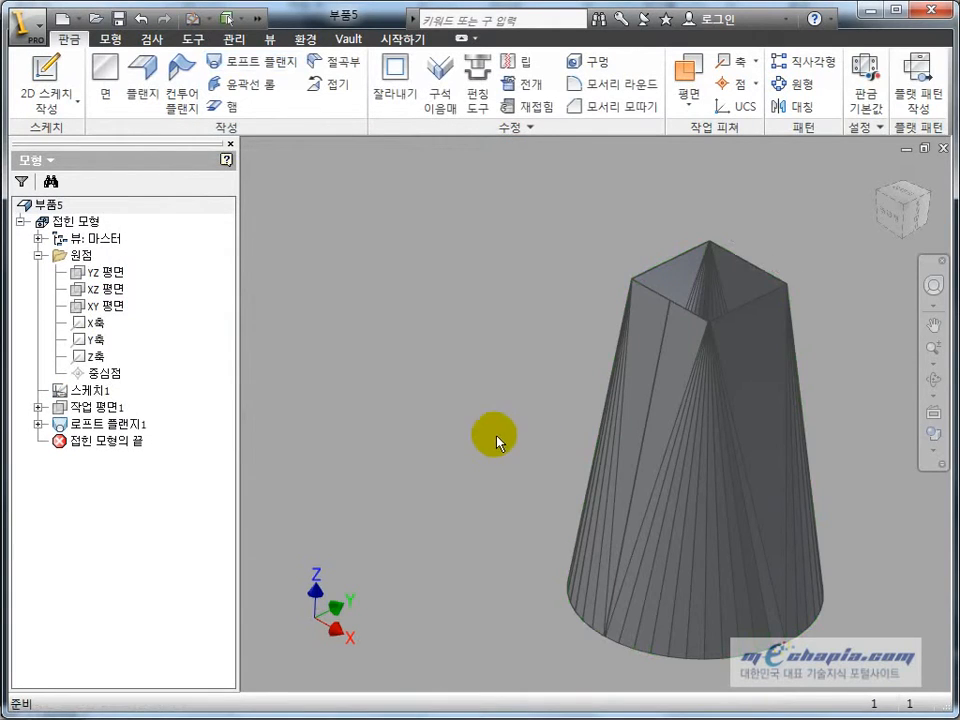
{"action": "middle_click_drag", "start_coordinate": [498, 436], "coordinate": [393, 398]}
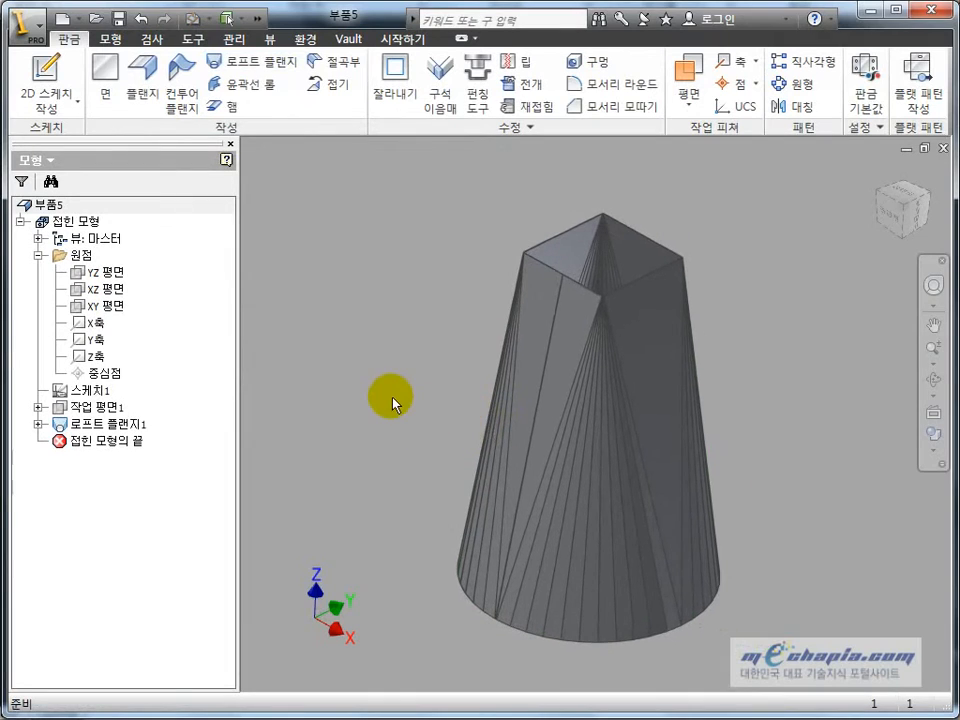
{"action": "left_click", "coordinate": [474, 304]}
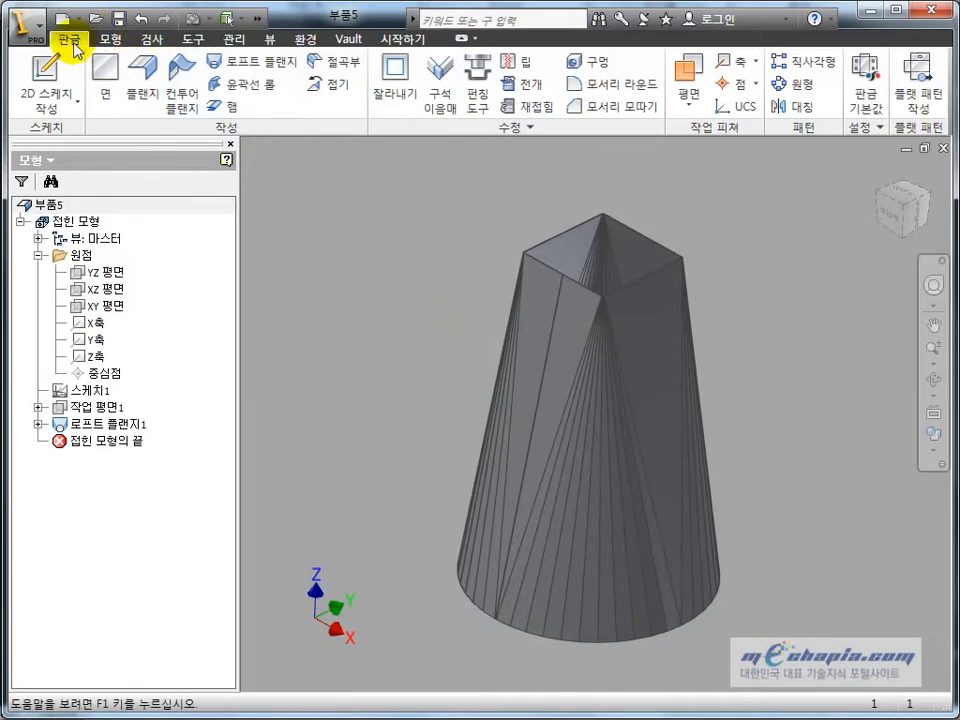
Step: Collapse the folded model's feature list and create the flat pattern of the transition
{"action": "left_click", "coordinate": [21, 221]}
{"action": "left_click", "coordinate": [62, 224]}
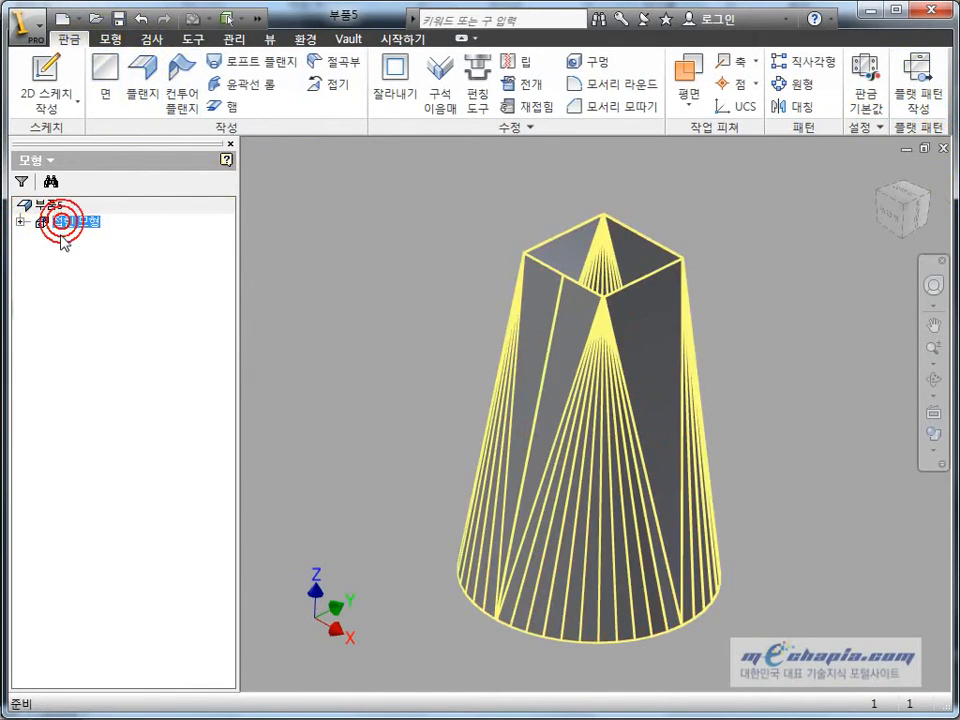
{"action": "left_click", "coordinate": [78, 249]}
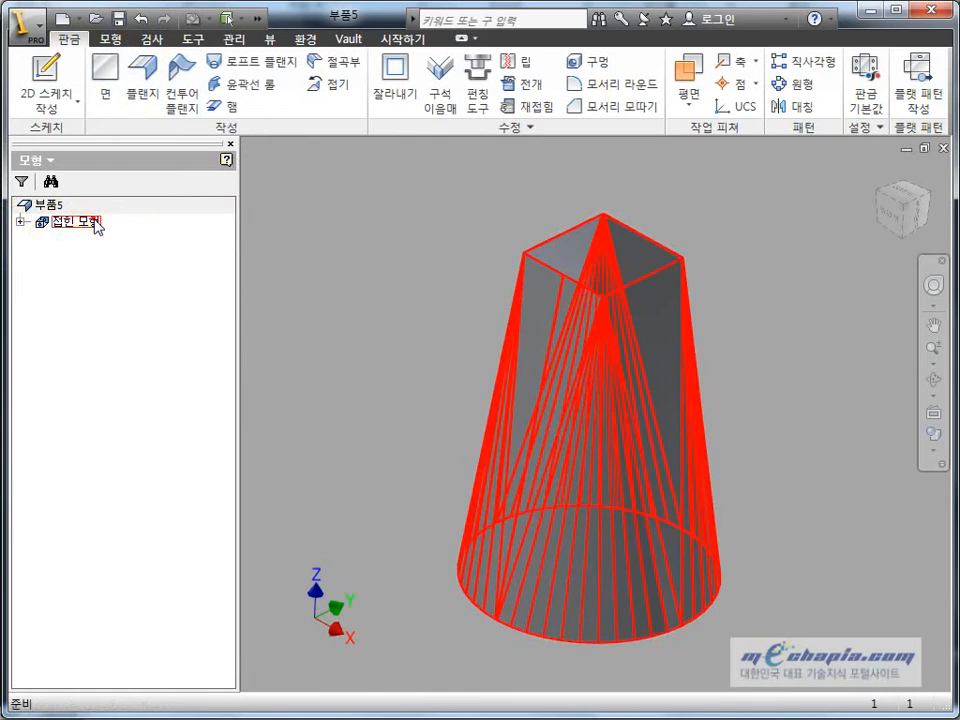
{"action": "left_click", "coordinate": [90, 222]}
{"action": "left_click", "coordinate": [60, 278]}
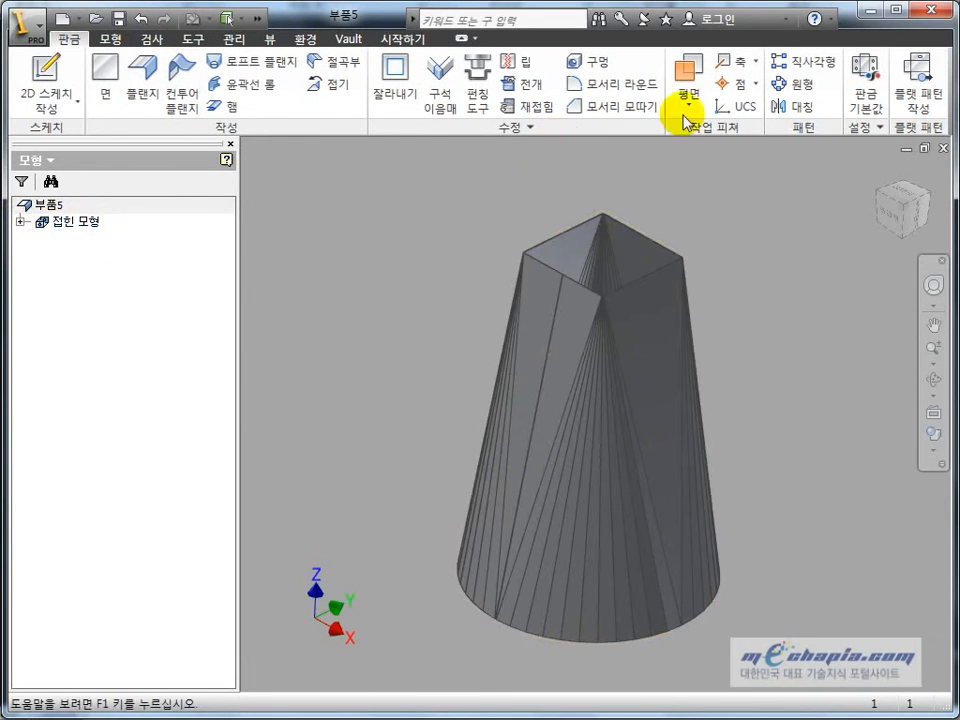
{"action": "left_click", "coordinate": [918, 68]}
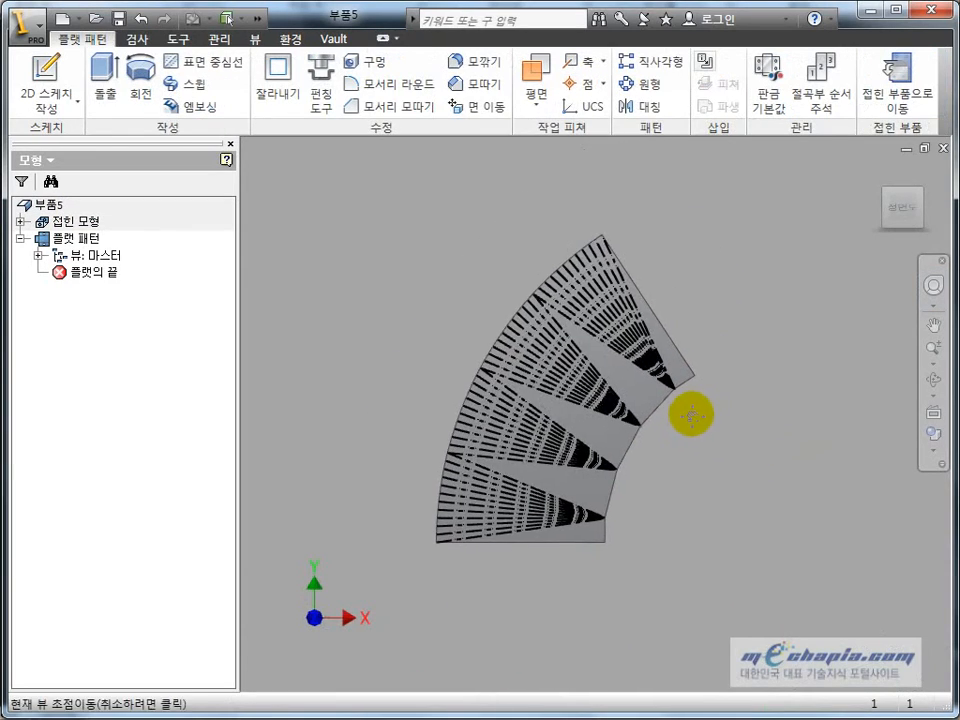
Step: Collapse the flat pattern entry, compare it with the folded model entry, and switch to the folded part
{"action": "left_click", "coordinate": [80, 239]}
{"action": "left_click", "coordinate": [20, 238]}
{"action": "left_click", "coordinate": [71, 221]}
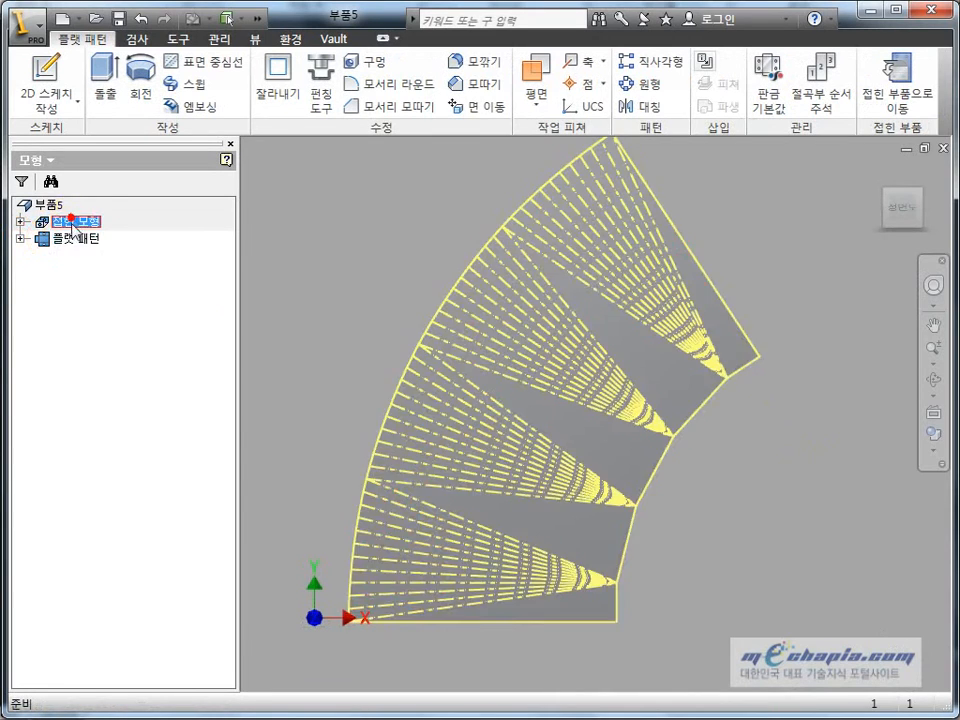
{"action": "left_click", "coordinate": [66, 240]}
{"action": "left_click", "coordinate": [476, 236]}
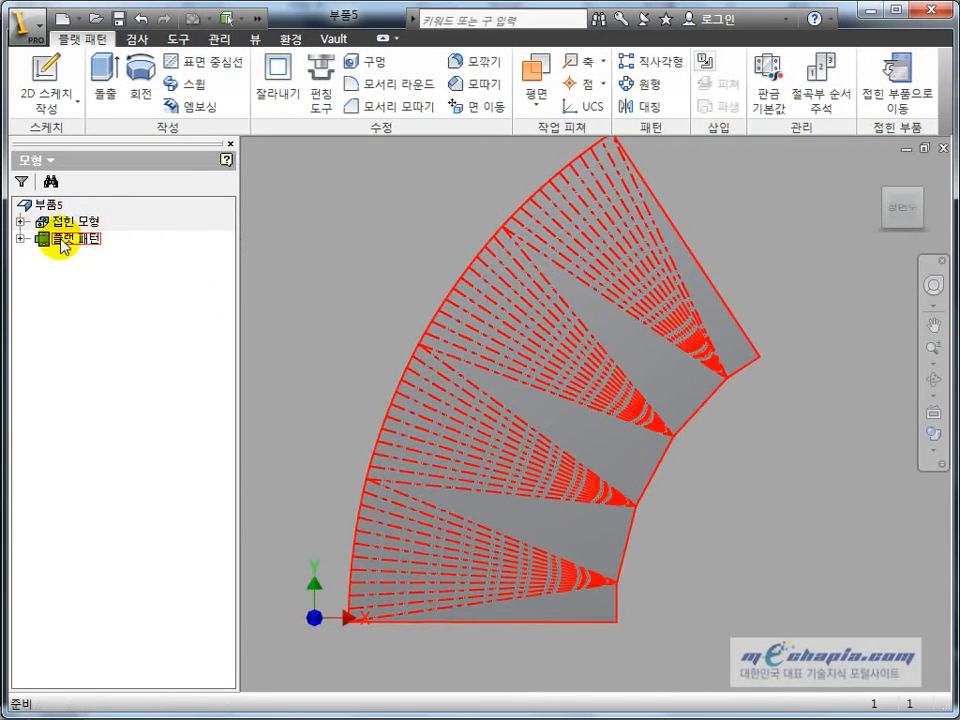
{"action": "left_click", "coordinate": [905, 108]}
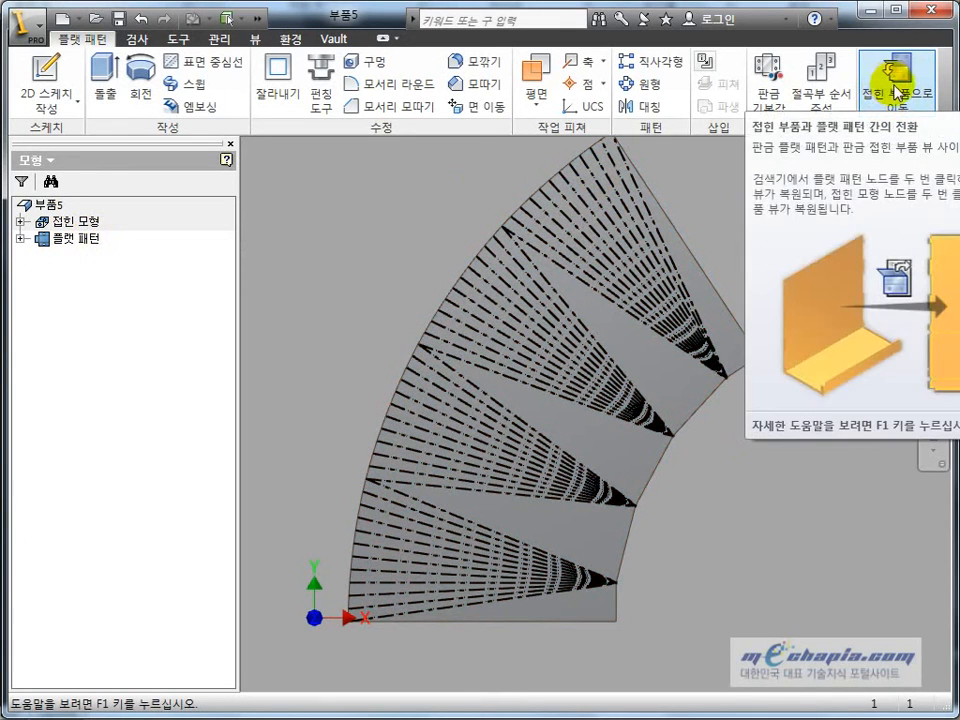
{"action": "left_click", "coordinate": [895, 97]}
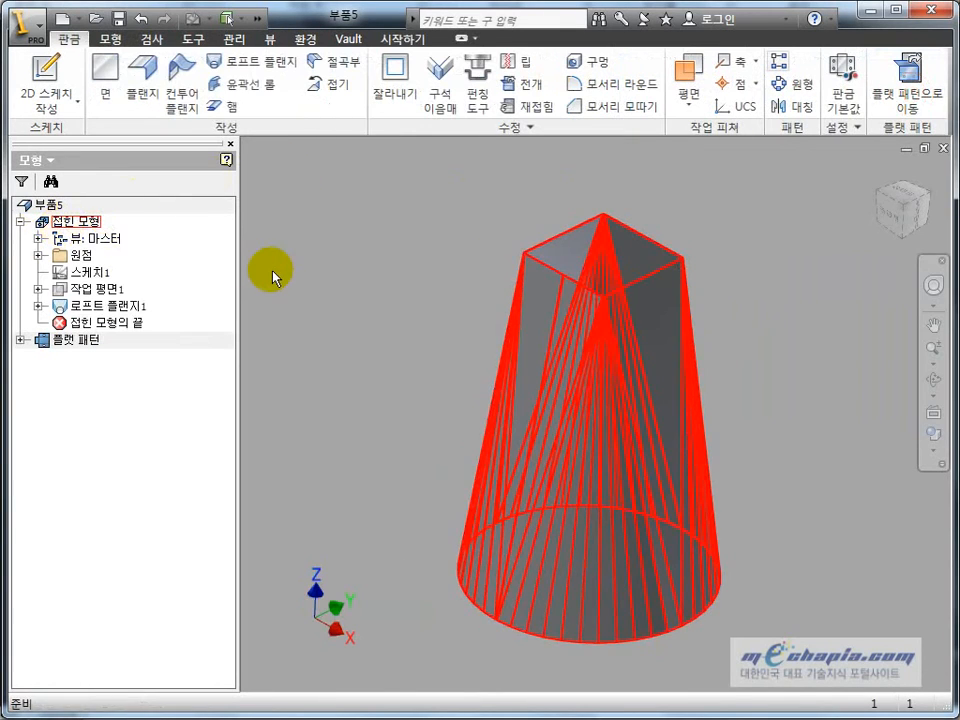
Step: Return to the flat pattern and examine its bend lines and outline up close
{"action": "left_click", "coordinate": [45, 338]}
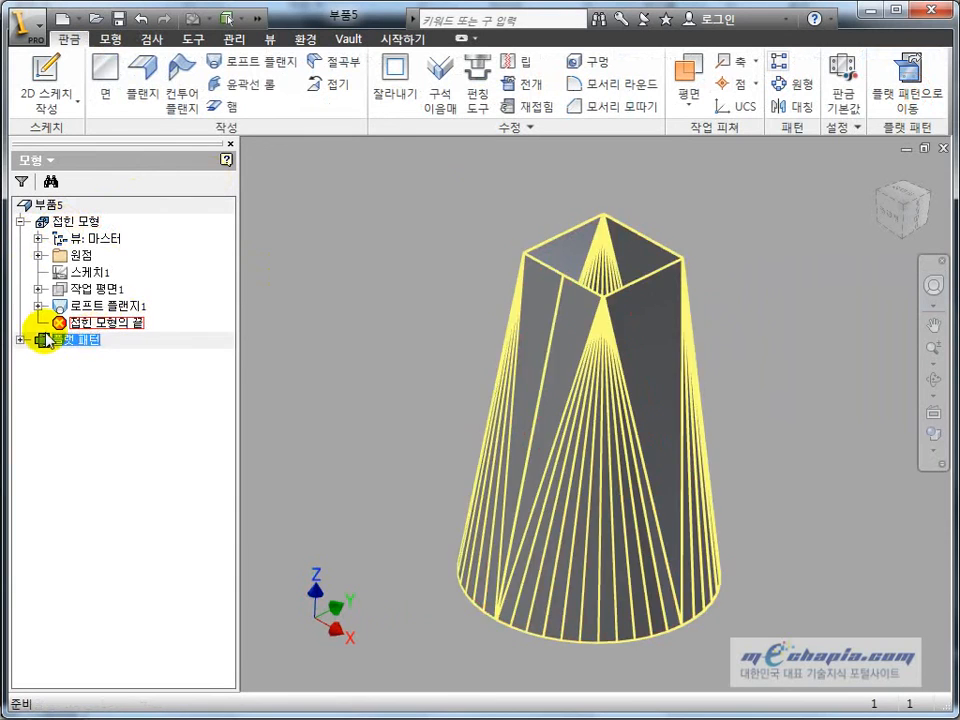
{"action": "left_click", "coordinate": [786, 204]}
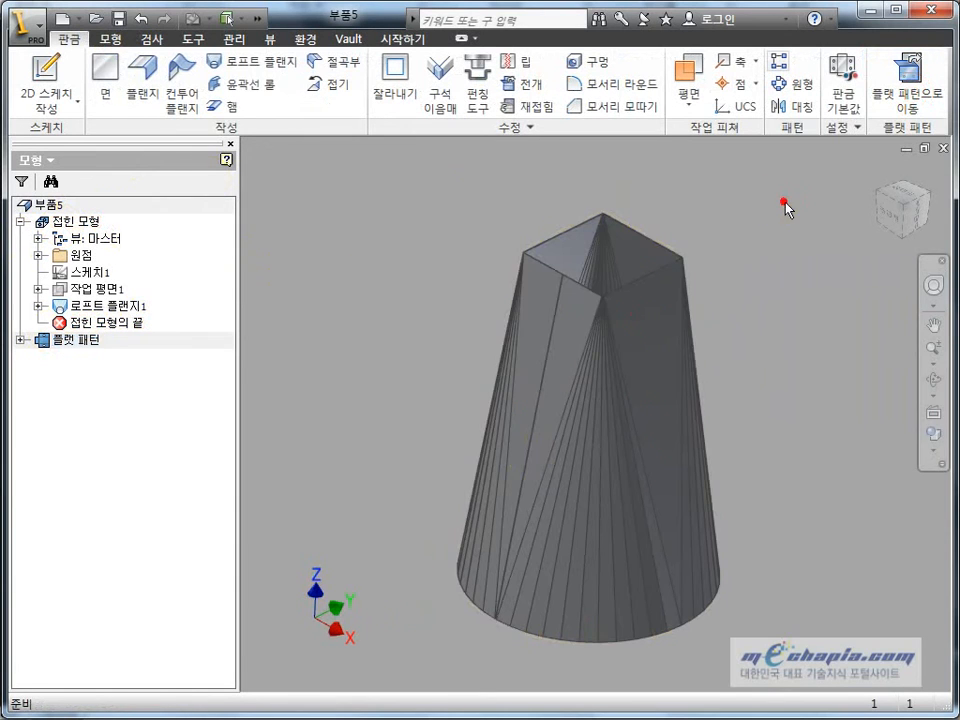
{"action": "left_click", "coordinate": [914, 113]}
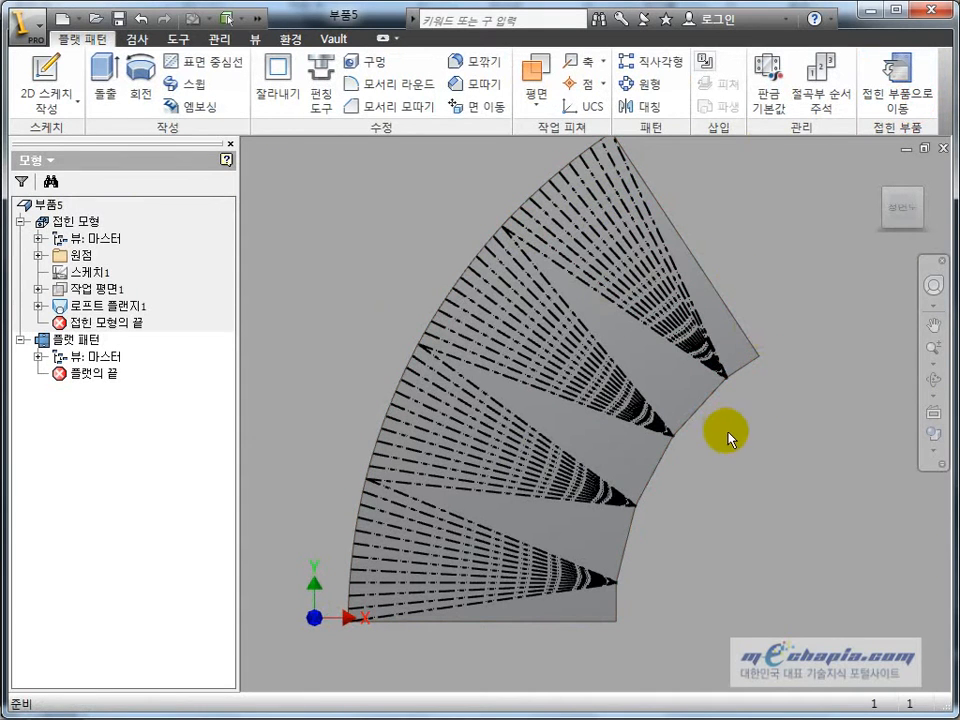
{"action": "scroll", "coordinate": [717, 250], "scroll_direction": "down", "scroll_amount": 3}
{"action": "middle_click_drag", "start_coordinate": [717, 250], "coordinate": [723, 323]}
{"action": "scroll", "coordinate": [723, 323], "scroll_direction": "down", "scroll_amount": 4}
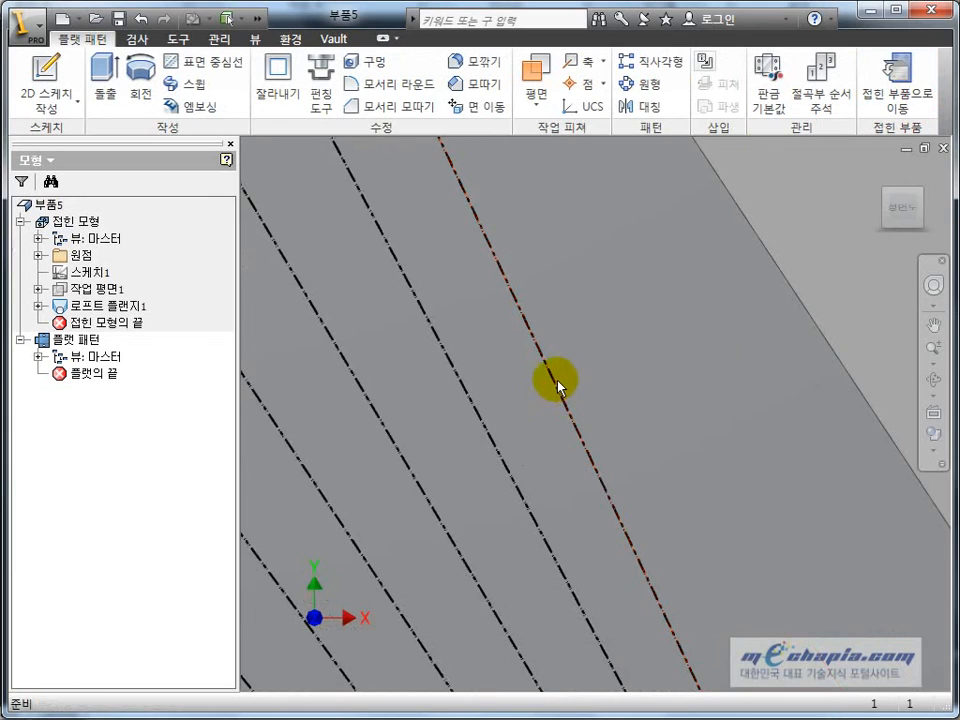
{"action": "scroll", "coordinate": [558, 385], "scroll_direction": "up", "scroll_amount": 5}
{"action": "middle_click_drag", "start_coordinate": [558, 385], "coordinate": [611, 286]}
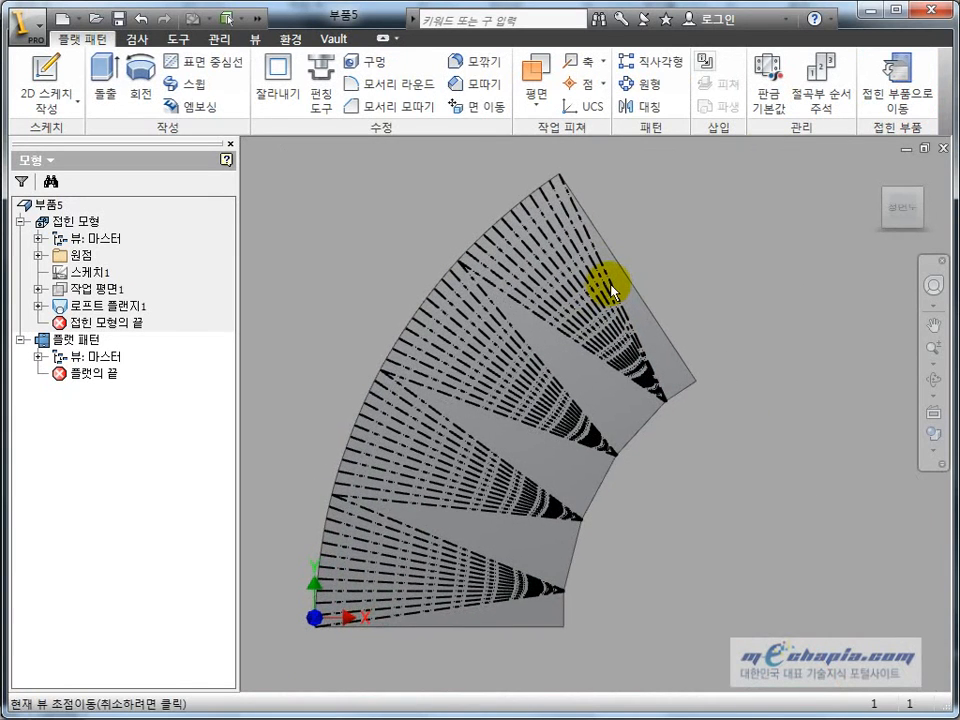
{"action": "left_click", "coordinate": [688, 261]}
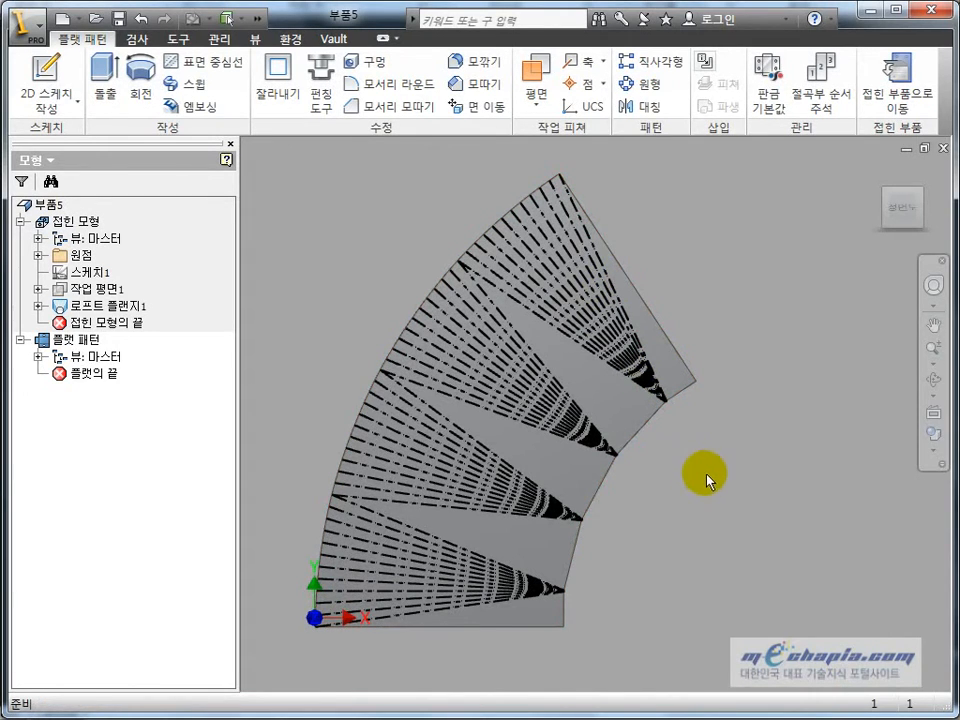
{"action": "middle_click_drag", "start_coordinate": [707, 467], "coordinate": [765, 298]}
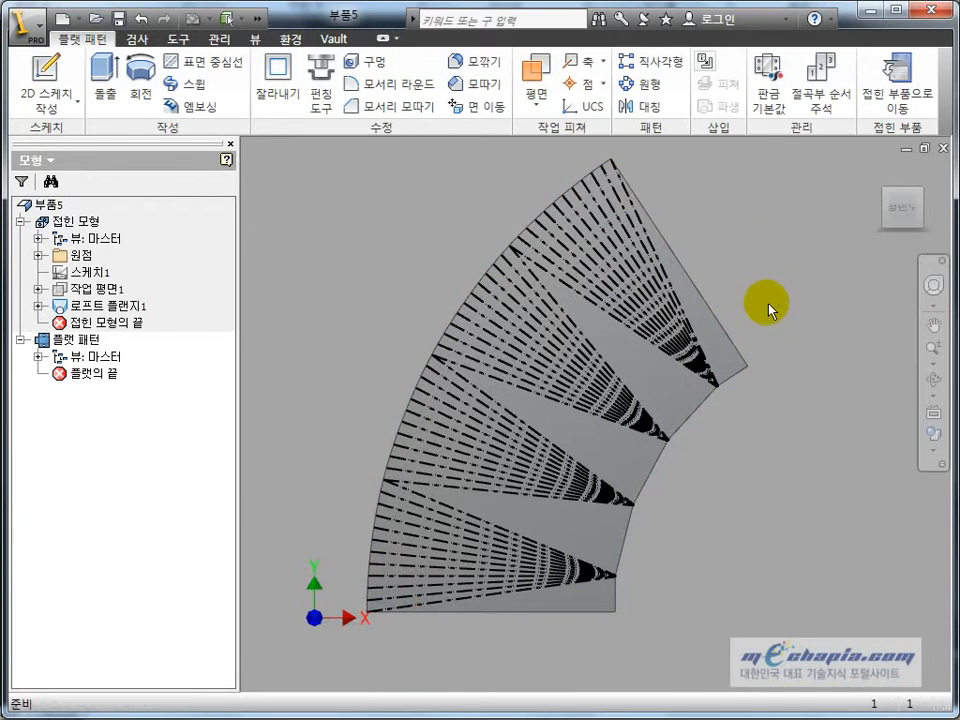
Step: Show the bend order annotation on the flat pattern and inspect the bend numbering across all four bend groups
{"action": "left_click", "coordinate": [818, 100]}
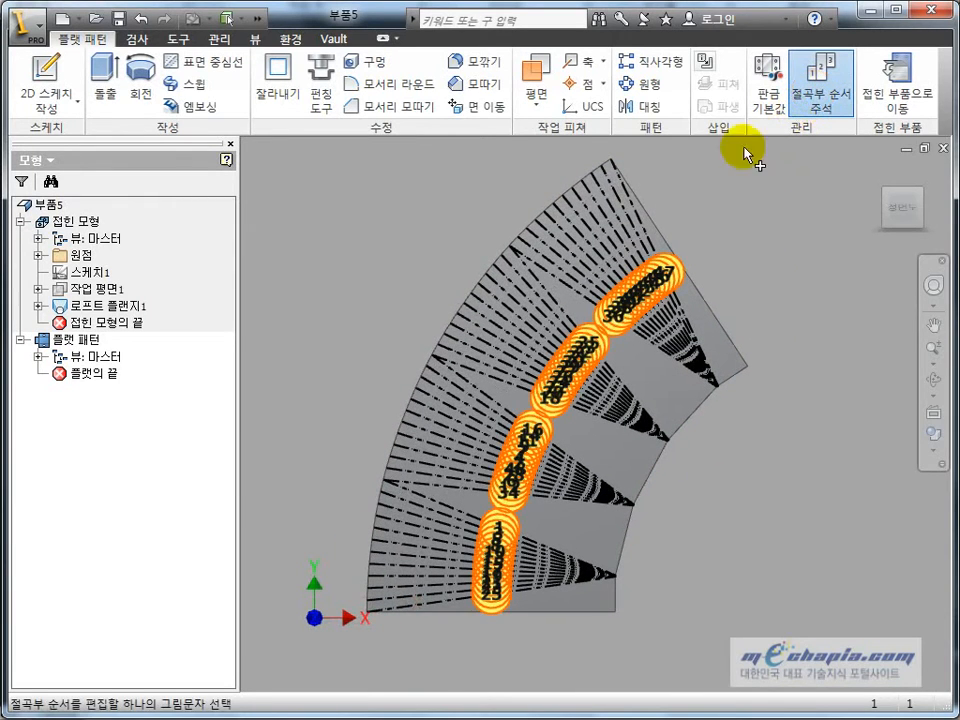
{"action": "scroll", "coordinate": [690, 321], "scroll_direction": "up", "scroll_amount": 3}
{"action": "scroll", "coordinate": [672, 330], "scroll_direction": "up", "scroll_amount": 5}
{"action": "middle_click_drag", "start_coordinate": [624, 289], "coordinate": [555, 461]}
{"action": "scroll", "coordinate": [532, 342], "scroll_direction": "down", "scroll_amount": 6}
{"action": "middle_click_drag", "start_coordinate": [442, 606], "coordinate": [654, 626]}
{"action": "scroll", "coordinate": [478, 449], "scroll_direction": "up", "scroll_amount": 5}
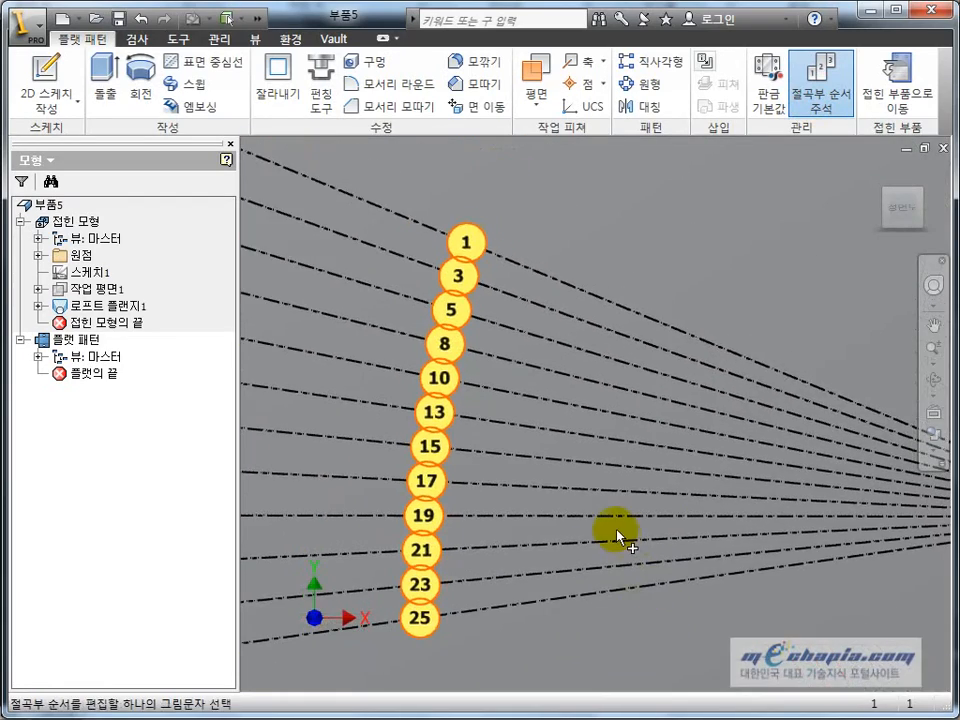
{"action": "scroll", "coordinate": [615, 529], "scroll_direction": "down", "scroll_amount": 3}
{"action": "scroll", "coordinate": [582, 384], "scroll_direction": "up", "scroll_amount": 3}
{"action": "middle_click_drag", "start_coordinate": [568, 403], "coordinate": [637, 255]}
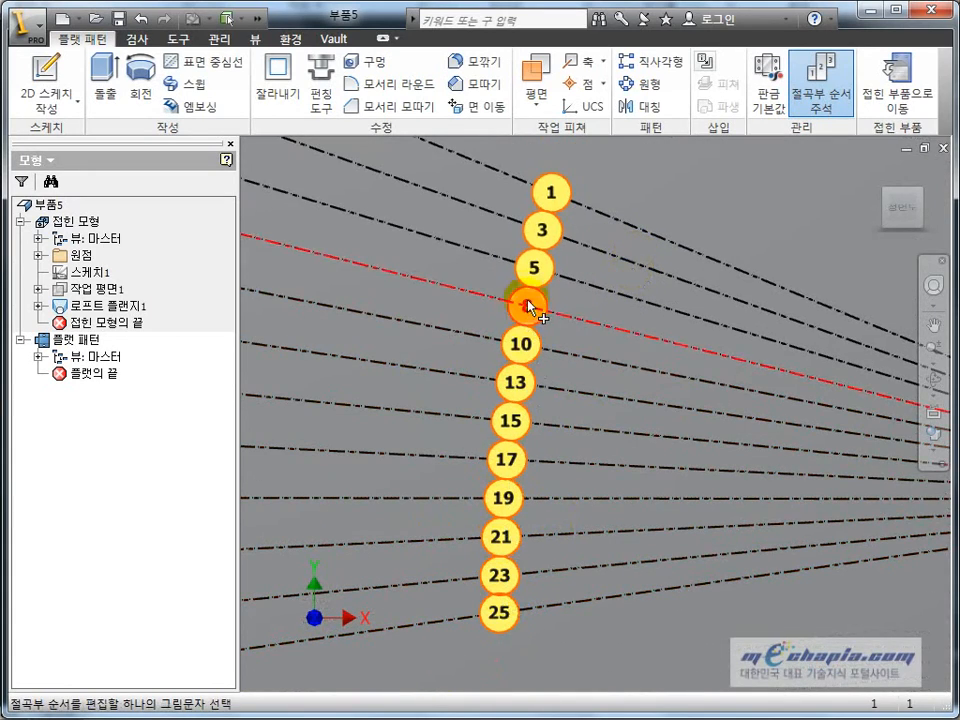
{"action": "scroll", "coordinate": [535, 378], "scroll_direction": "down", "scroll_amount": 4}
{"action": "scroll", "coordinate": [533, 375], "scroll_direction": "down", "scroll_amount": 3}
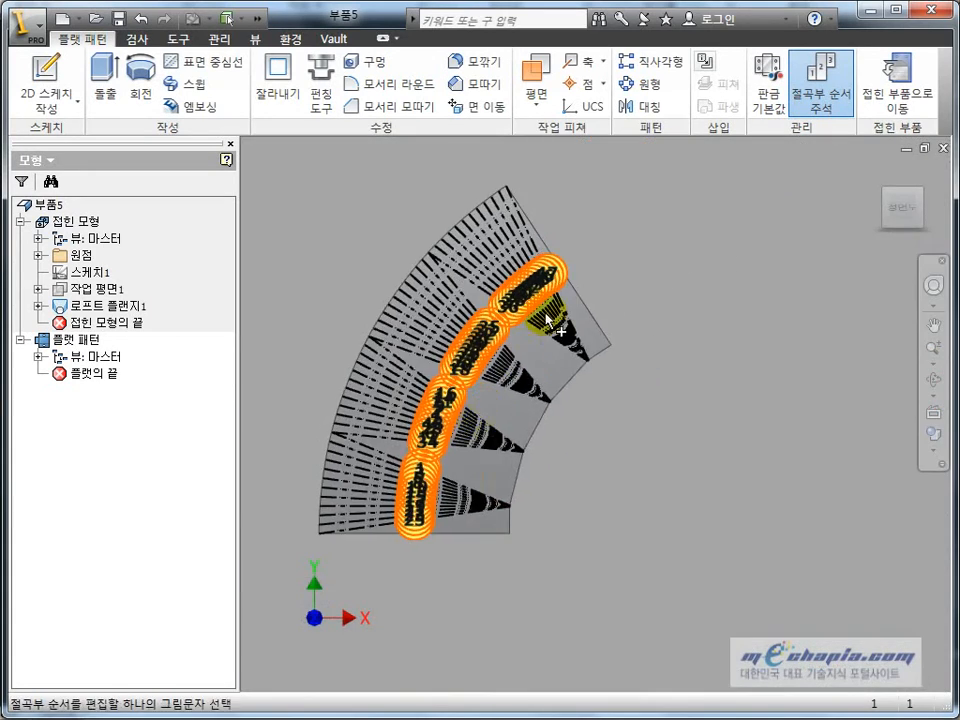
{"action": "scroll", "coordinate": [508, 283], "scroll_direction": "up", "scroll_amount": 5}
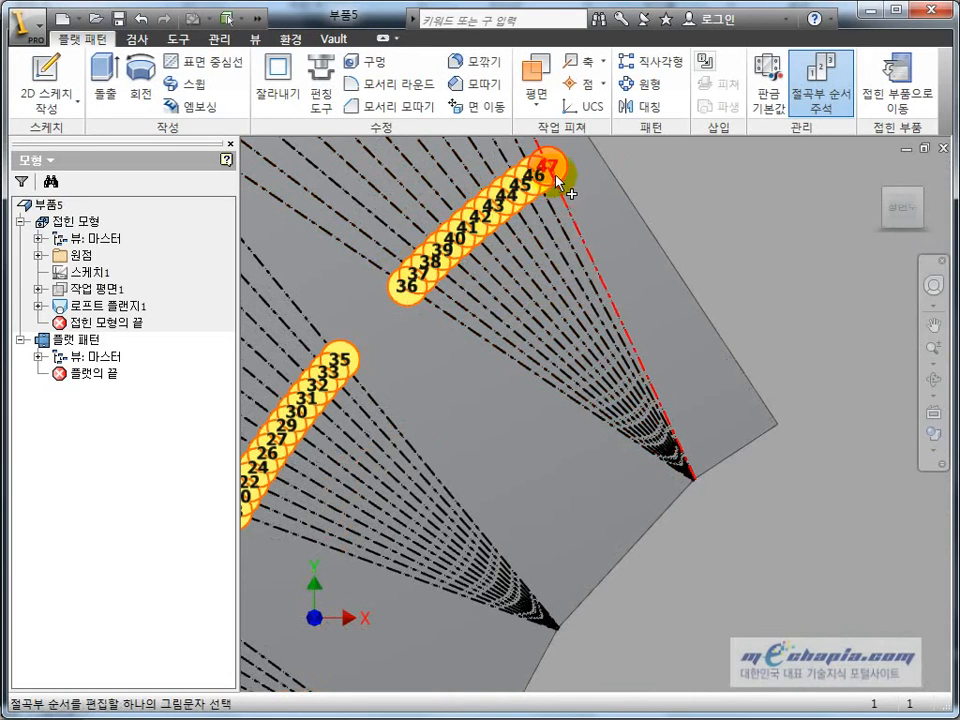
{"action": "middle_click_drag", "start_coordinate": [400, 292], "coordinate": [434, 393]}
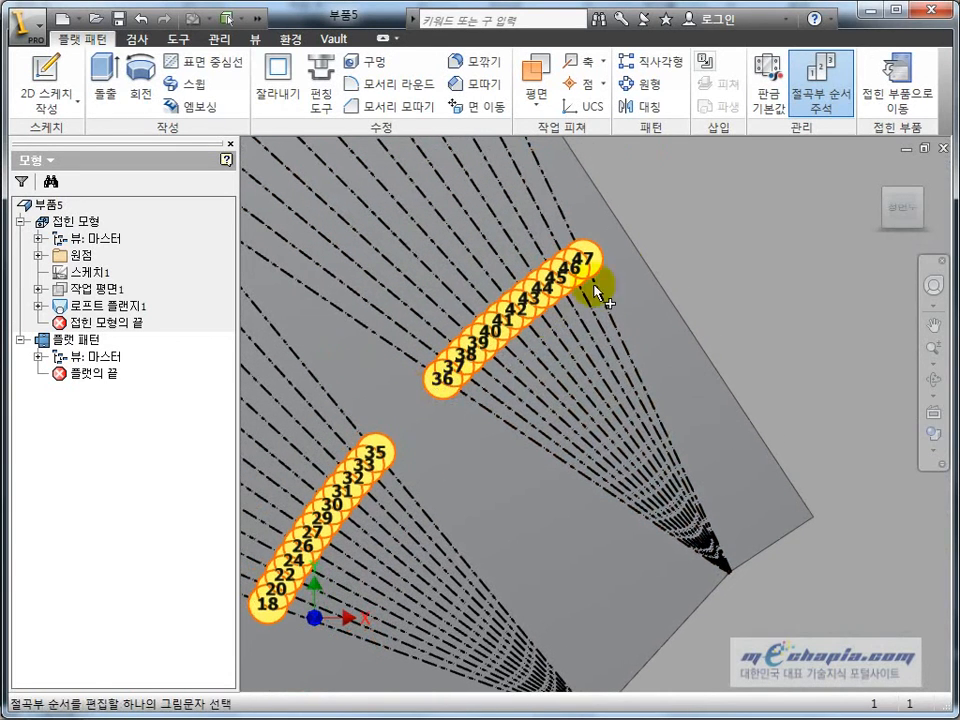
Step: Renumber the bends with a directed reorder starting at bend 47 and ending at bend 25
{"action": "right_click", "coordinate": [703, 234]}
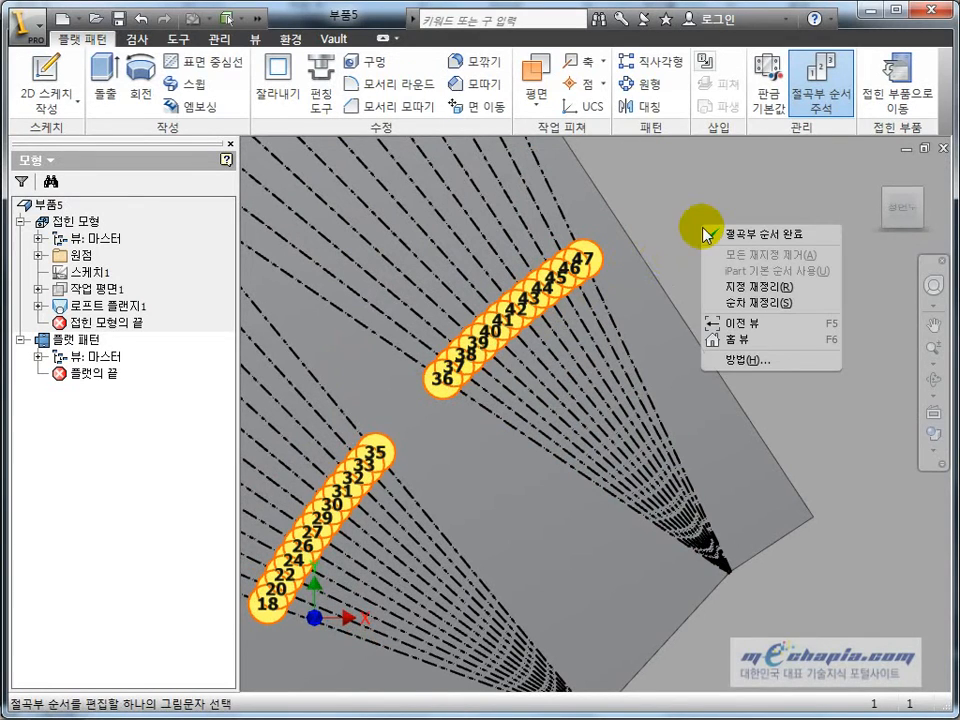
{"action": "left_click", "coordinate": [743, 287]}
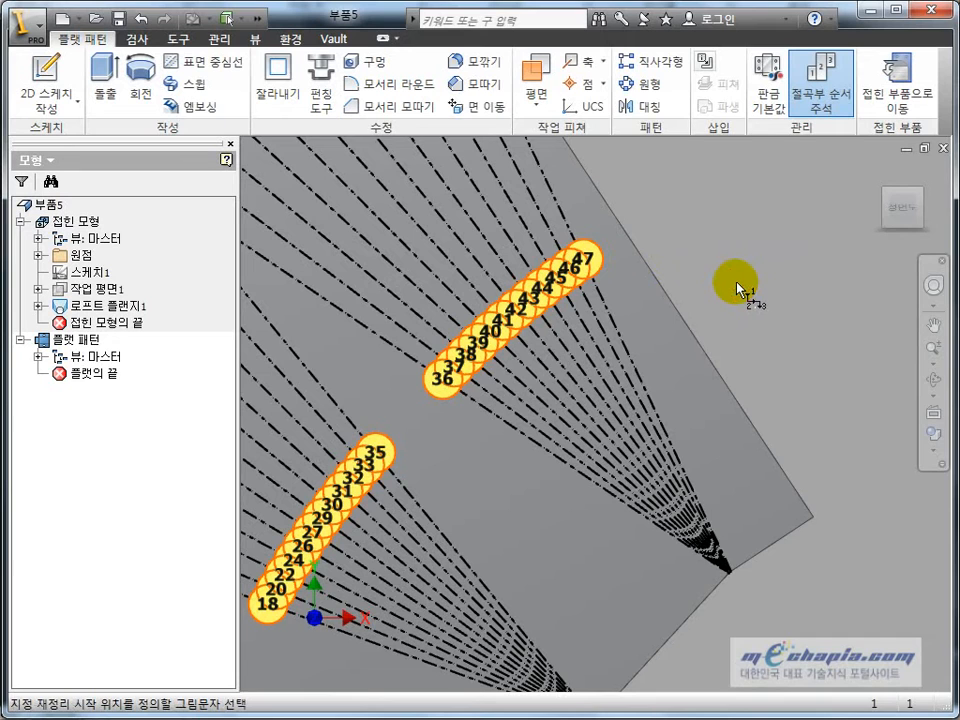
{"action": "middle_click_drag", "start_coordinate": [731, 292], "coordinate": [772, 278]}
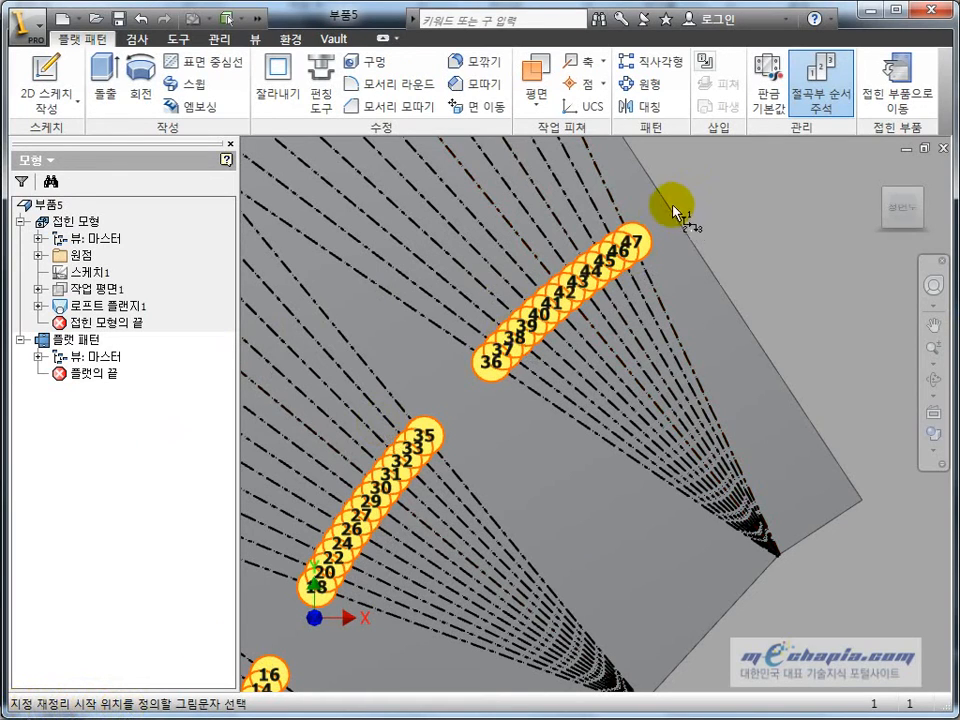
{"action": "left_click", "coordinate": [643, 240]}
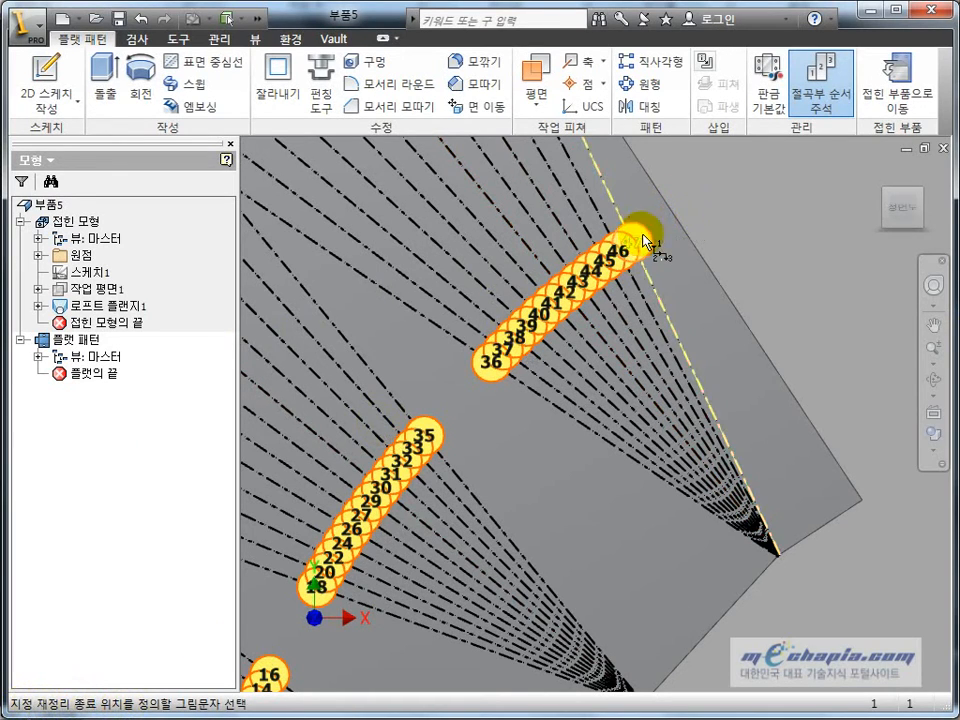
{"action": "scroll", "coordinate": [746, 224], "scroll_direction": "down", "scroll_amount": 5}
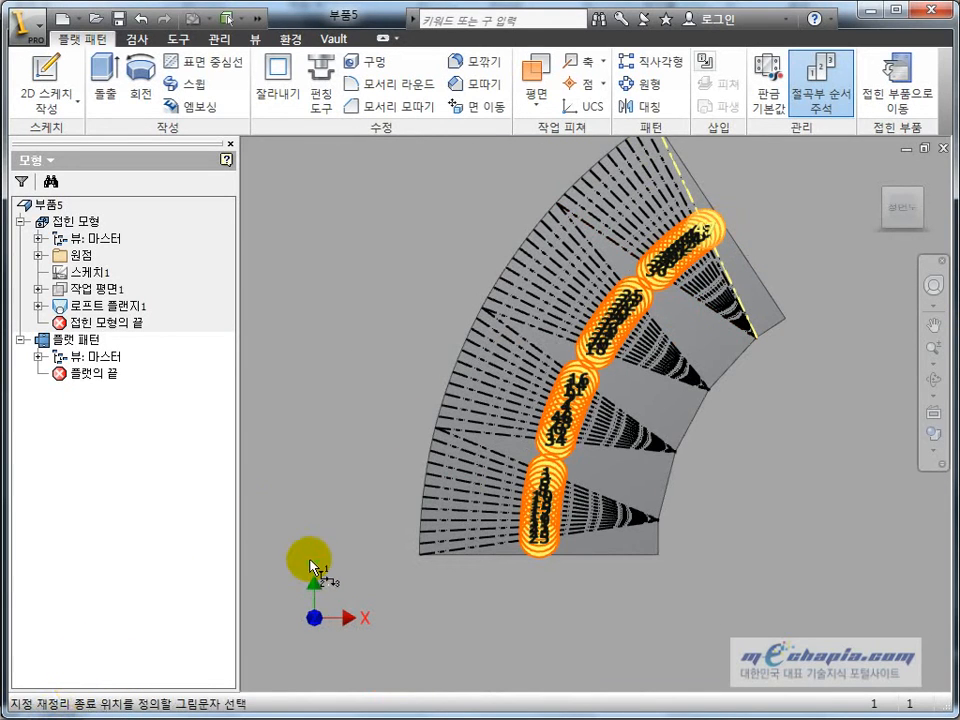
{"action": "scroll", "coordinate": [512, 617], "scroll_direction": "up", "scroll_amount": 5}
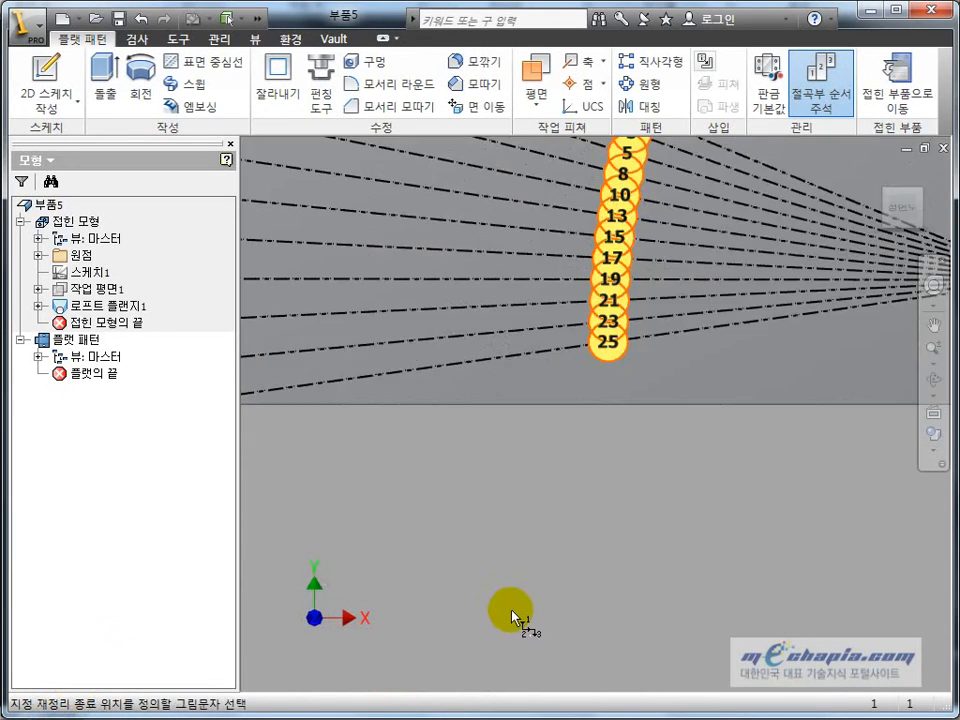
{"action": "left_click", "coordinate": [612, 356]}
Step: Check the new bend sequence across all four bend groups of the flat pattern
{"action": "scroll", "coordinate": [600, 460], "scroll_direction": "down", "scroll_amount": 5}
{"action": "middle_click_drag", "start_coordinate": [740, 268], "coordinate": [640, 468]}
{"action": "scroll", "coordinate": [658, 335], "scroll_direction": "up", "scroll_amount": 5}
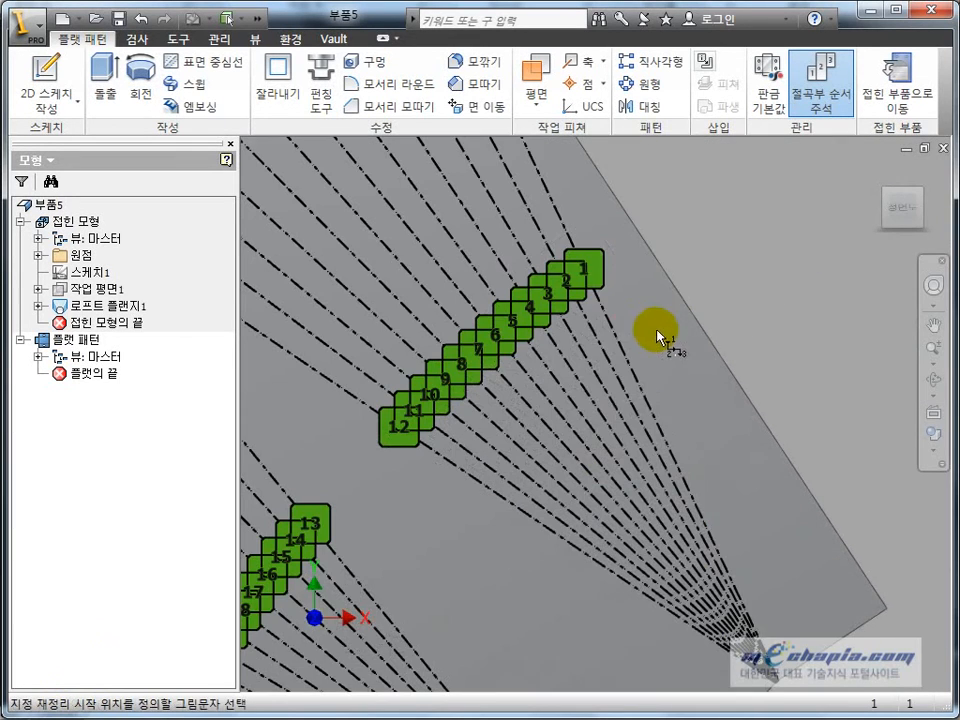
{"action": "scroll", "coordinate": [422, 443], "scroll_direction": "down", "scroll_amount": 2}
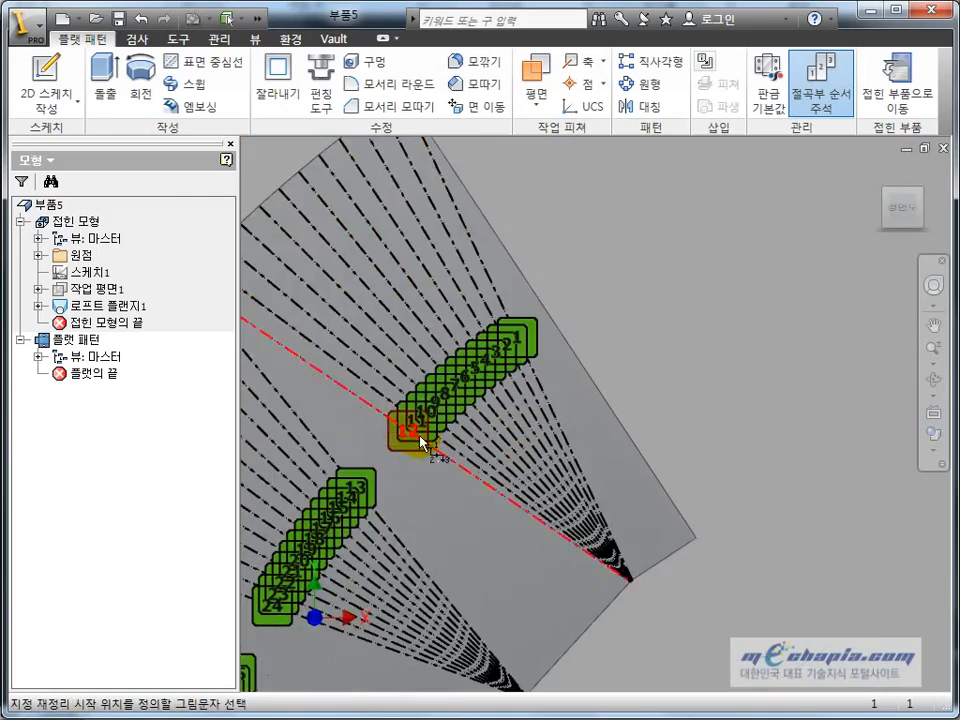
{"action": "middle_click_drag", "start_coordinate": [373, 578], "coordinate": [630, 329]}
{"action": "middle_click_drag", "start_coordinate": [482, 563], "coordinate": [559, 349]}
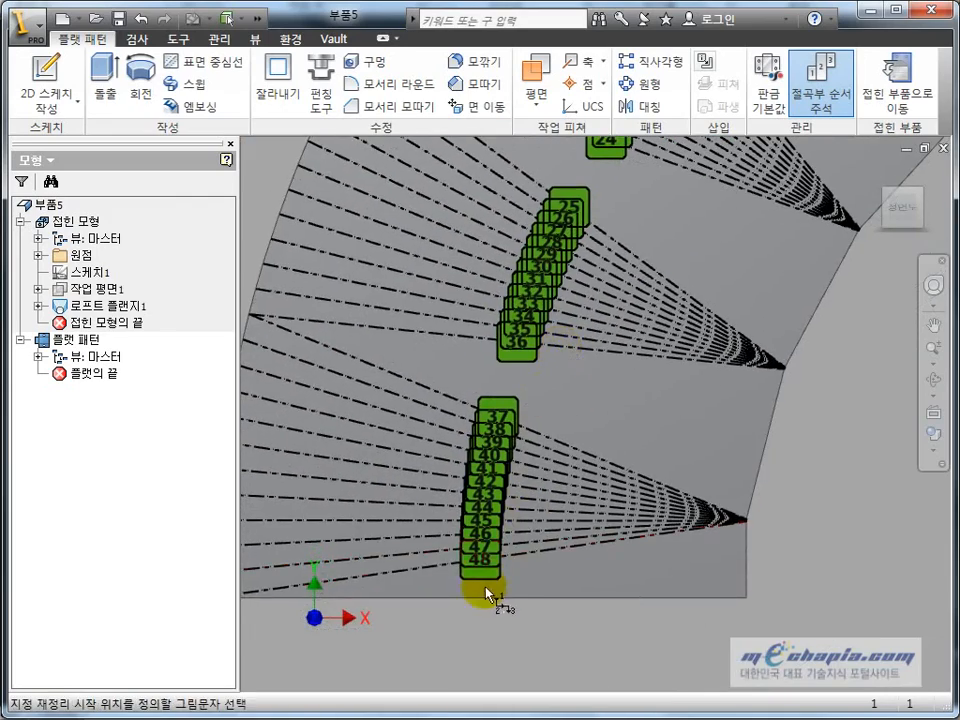
{"action": "middle_click_drag", "start_coordinate": [658, 371], "coordinate": [439, 568]}
{"action": "scroll", "coordinate": [439, 568], "scroll_direction": "down", "scroll_amount": 3}
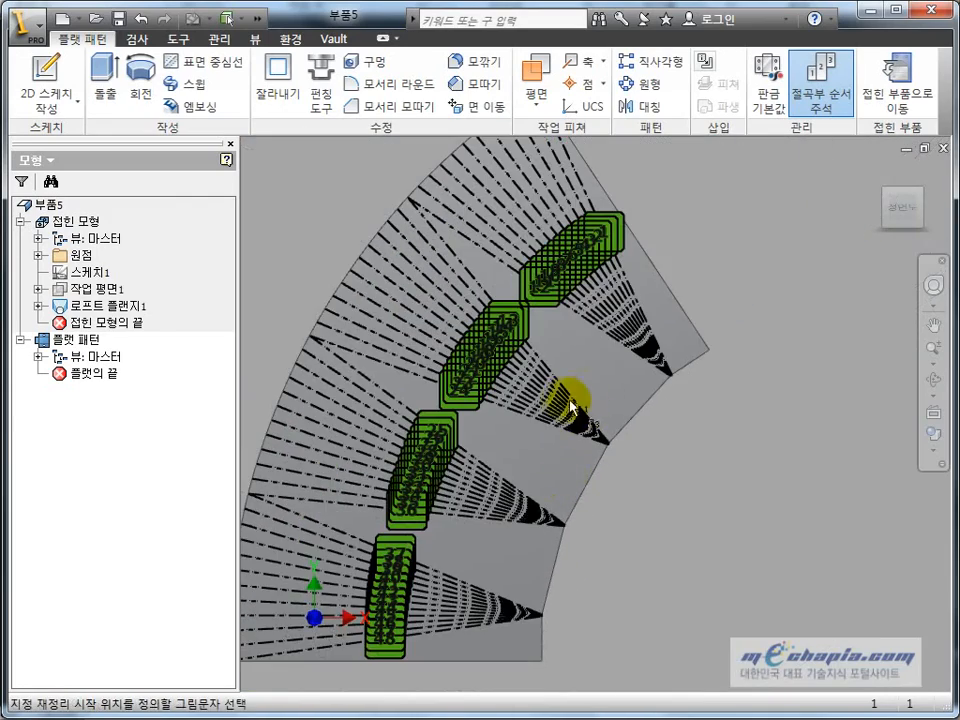
Step: Remove all bend order overrides from the flat pattern
{"action": "scroll", "coordinate": [562, 400], "scroll_direction": "up", "scroll_amount": 2}
{"action": "scroll", "coordinate": [422, 583], "scroll_direction": "up", "scroll_amount": 1}
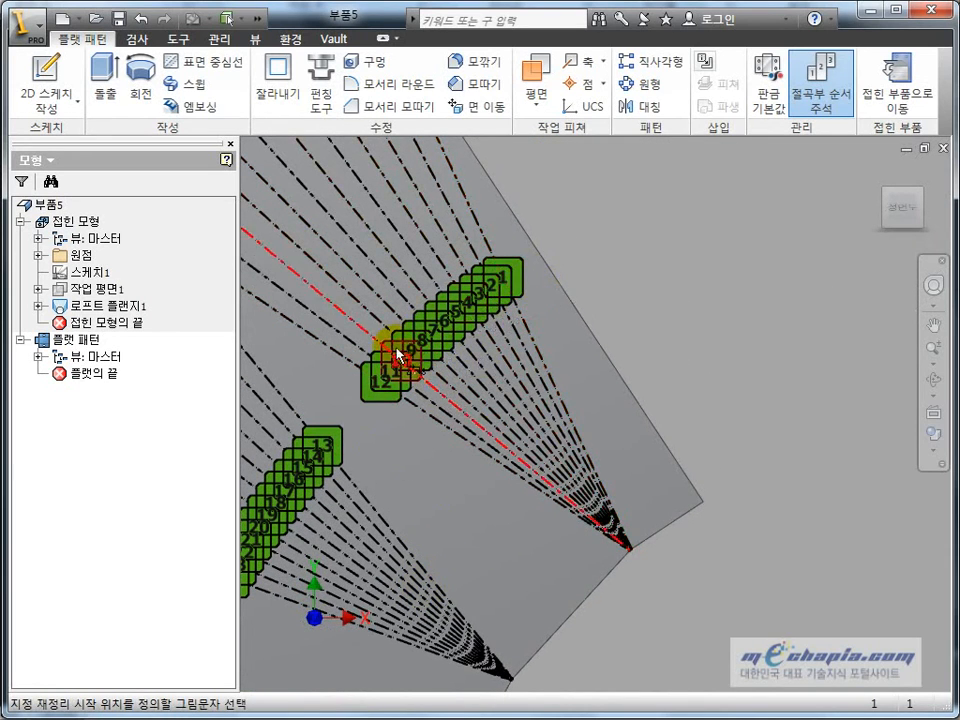
{"action": "middle_click_drag", "start_coordinate": [649, 287], "coordinate": [692, 271]}
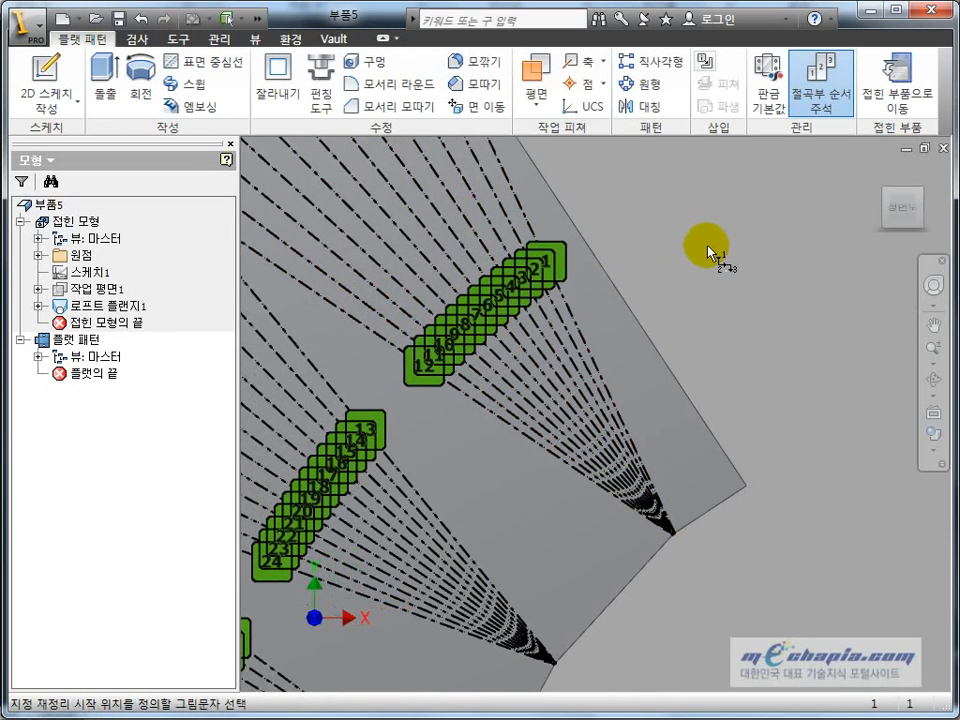
{"action": "right_click", "coordinate": [709, 246]}
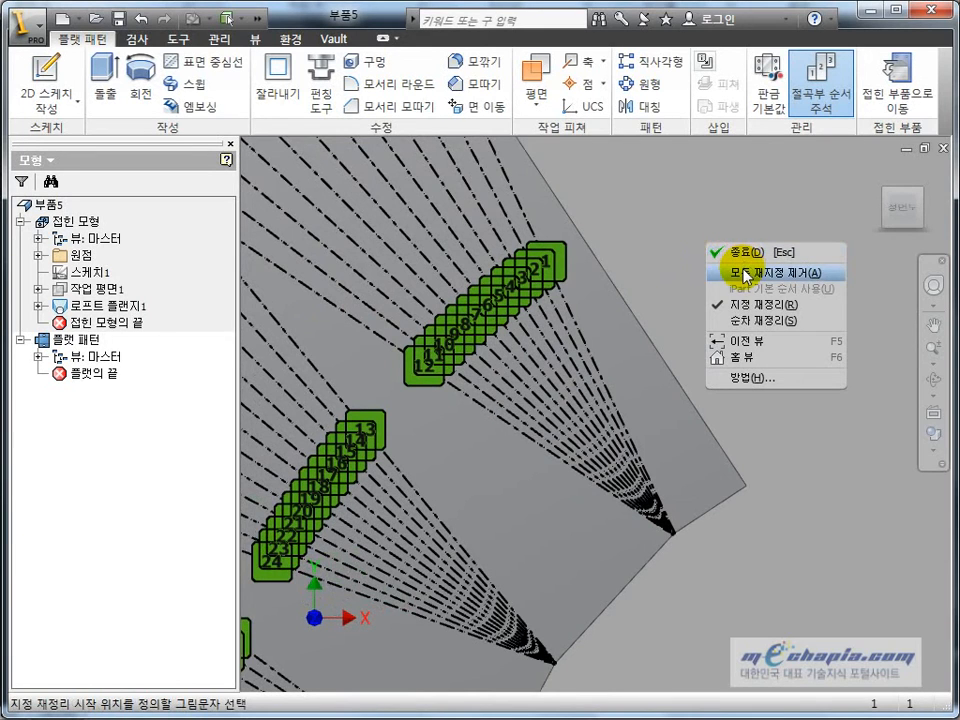
{"action": "left_click", "coordinate": [745, 273]}
Step: Examine the default bend numbering across all four bend groups of the flat pattern
{"action": "scroll", "coordinate": [579, 343], "scroll_direction": "down", "scroll_amount": 5}
{"action": "scroll", "coordinate": [490, 470], "scroll_direction": "up", "scroll_amount": 6}
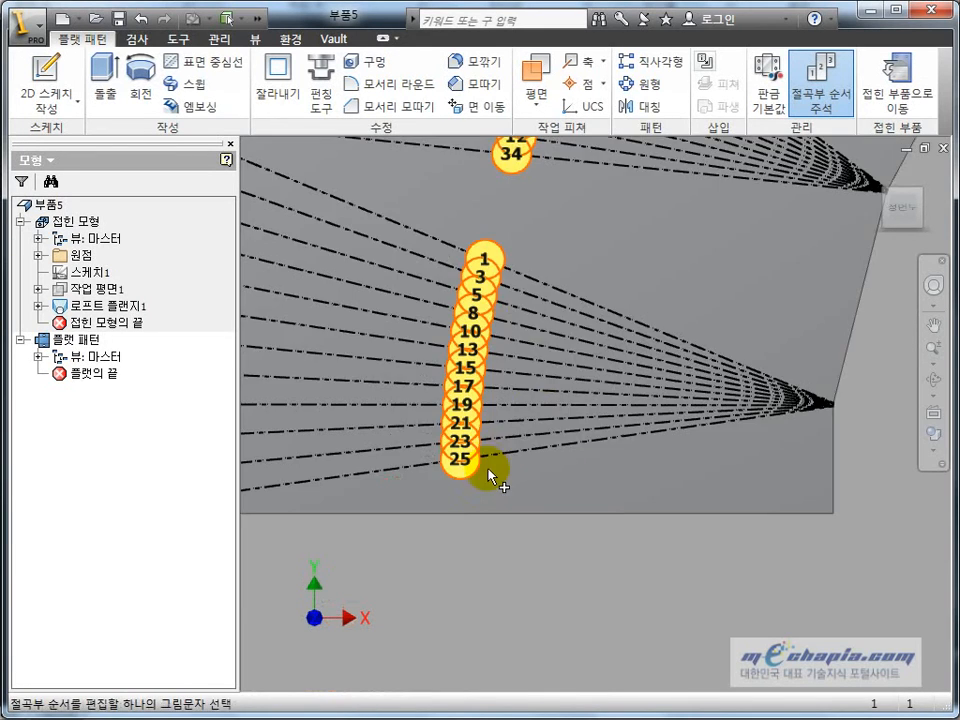
{"action": "scroll", "coordinate": [487, 466], "scroll_direction": "down", "scroll_amount": 5}
{"action": "middle_click_drag", "start_coordinate": [613, 365], "coordinate": [485, 549]}
{"action": "scroll", "coordinate": [560, 408], "scroll_direction": "up", "scroll_amount": 3}
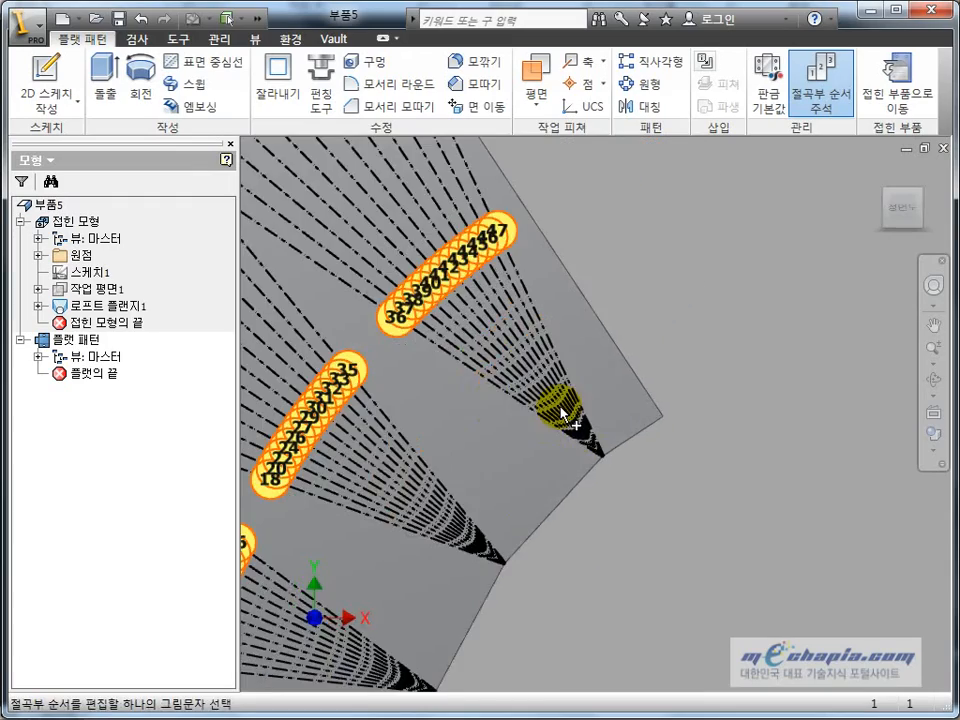
{"action": "middle_click_drag", "start_coordinate": [478, 407], "coordinate": [712, 278]}
{"action": "middle_click_drag", "start_coordinate": [560, 491], "coordinate": [563, 456]}
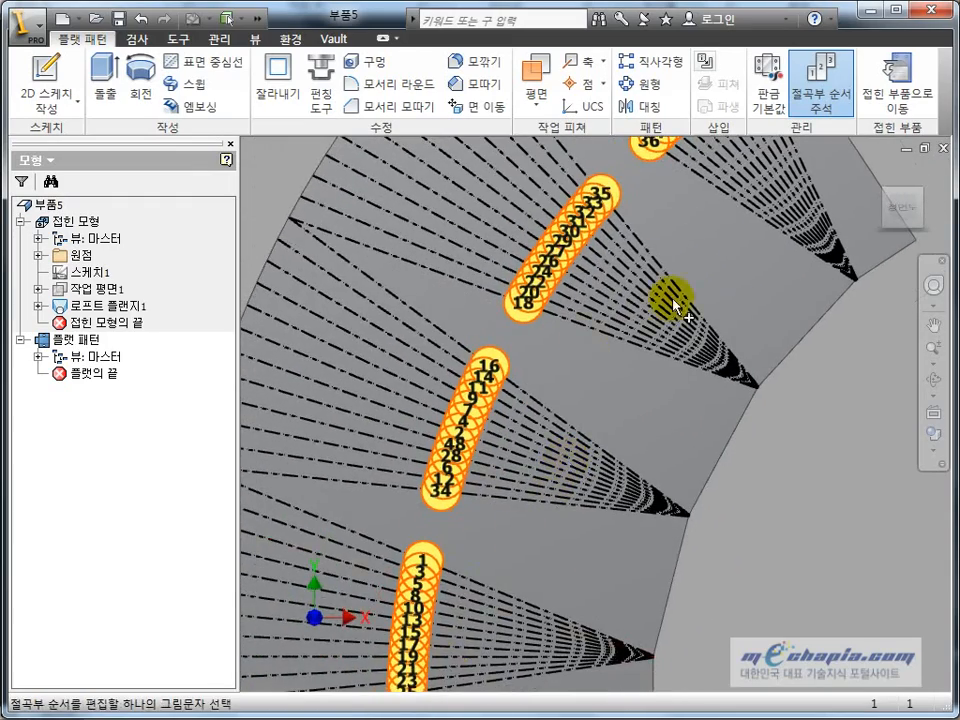
{"action": "middle_click_drag", "start_coordinate": [671, 296], "coordinate": [570, 472]}
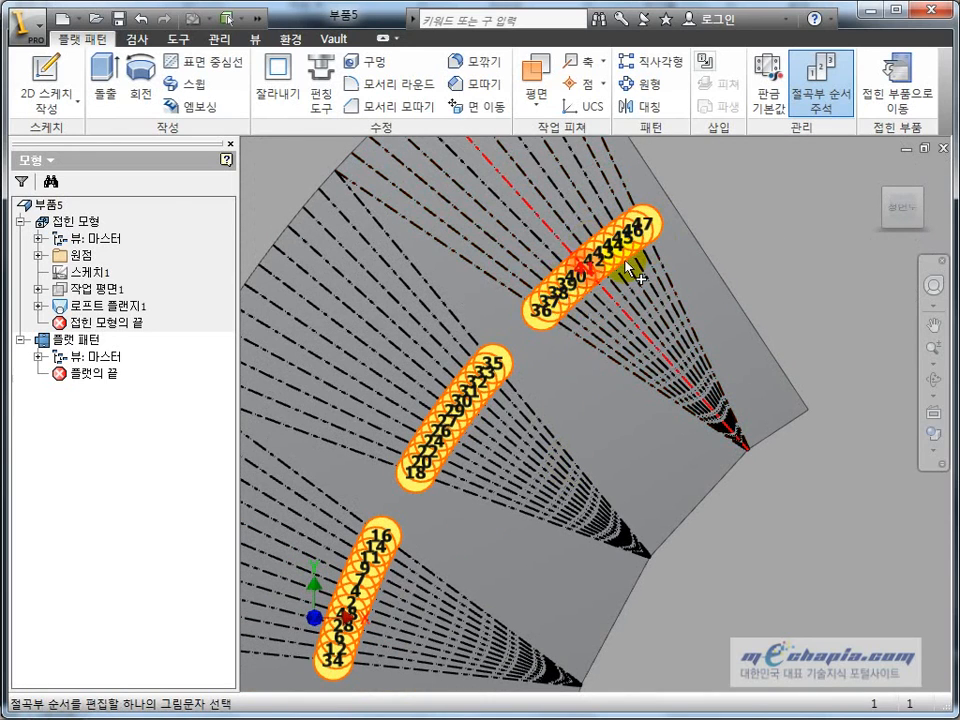
{"action": "middle_click_drag", "start_coordinate": [750, 272], "coordinate": [653, 326]}
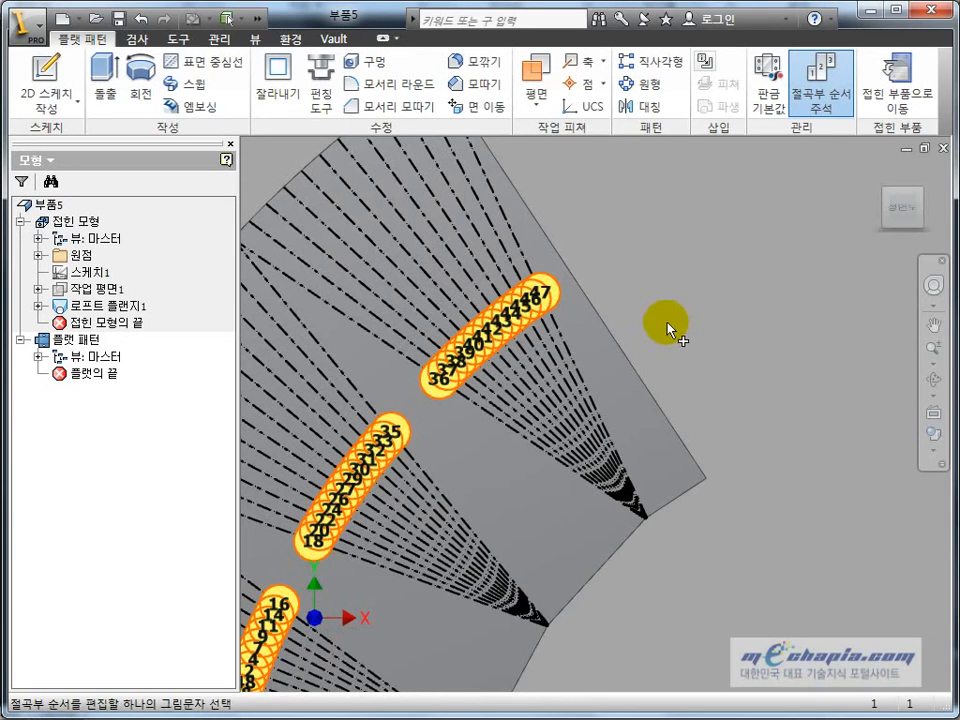
Step: Try a sequential reorder on bends 36, 38 to 41, 44 to 47 and 35, and remove all the overrides
{"action": "right_click", "coordinate": [667, 324]}
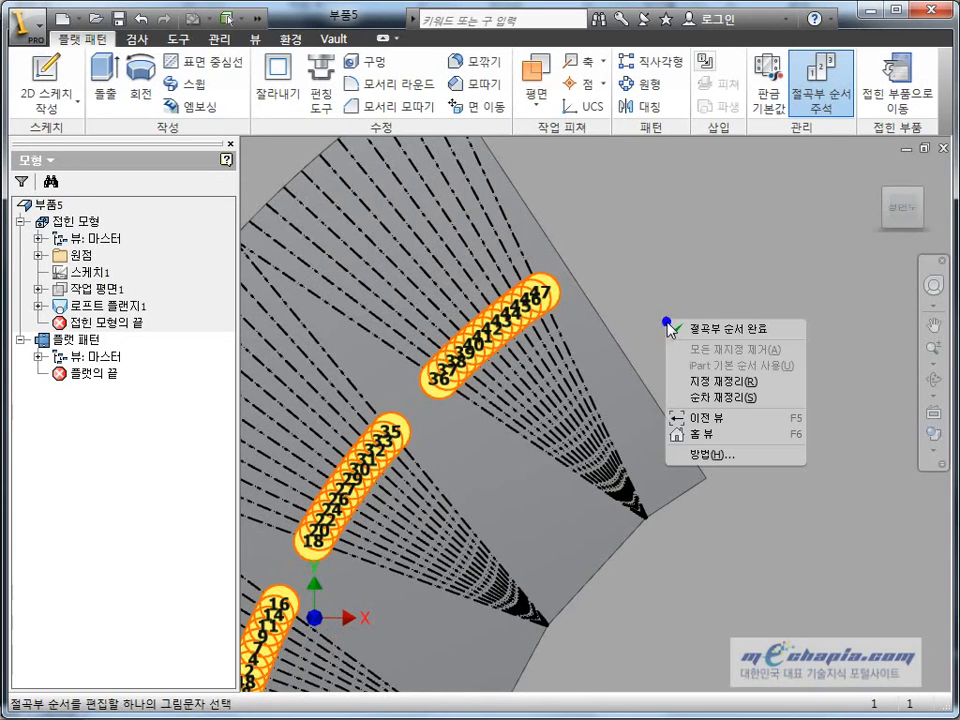
{"action": "left_click", "coordinate": [709, 398]}
{"action": "middle_click_drag", "start_coordinate": [683, 367], "coordinate": [811, 316]}
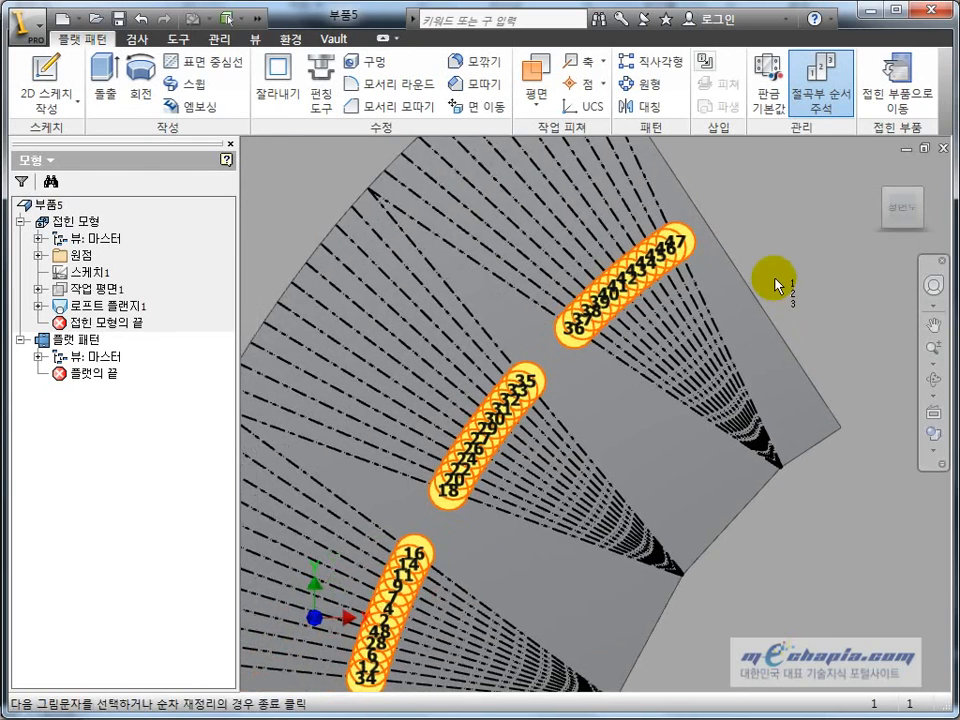
{"action": "scroll", "coordinate": [768, 281], "scroll_direction": "down", "scroll_amount": 3}
{"action": "middle_click_drag", "start_coordinate": [759, 278], "coordinate": [796, 275]}
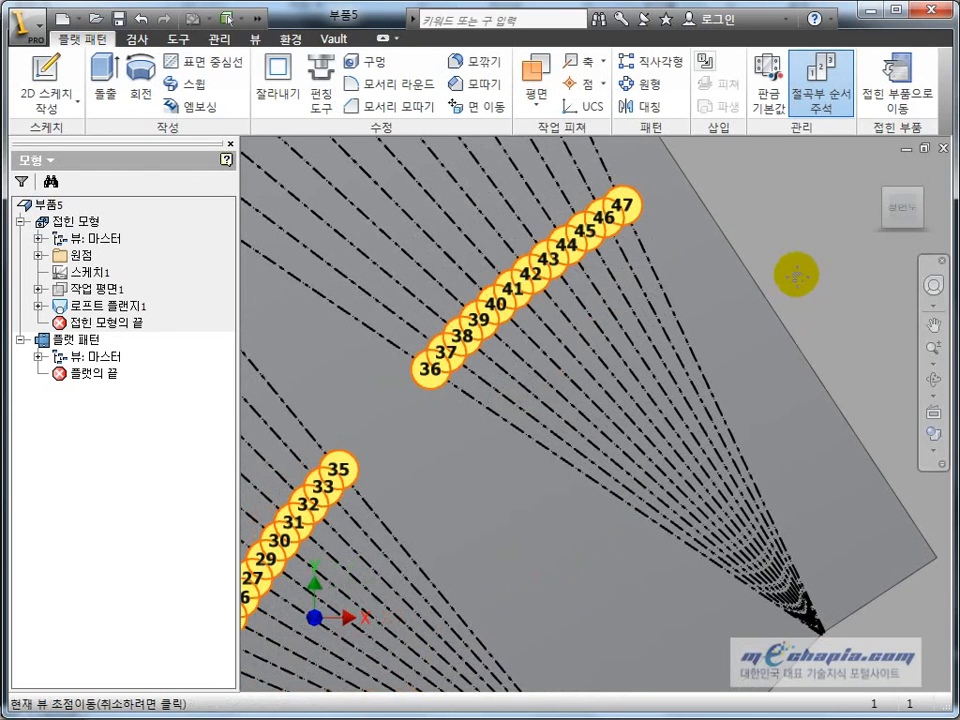
{"action": "left_click", "coordinate": [430, 370]}
{"action": "left_click", "coordinate": [462, 337]}
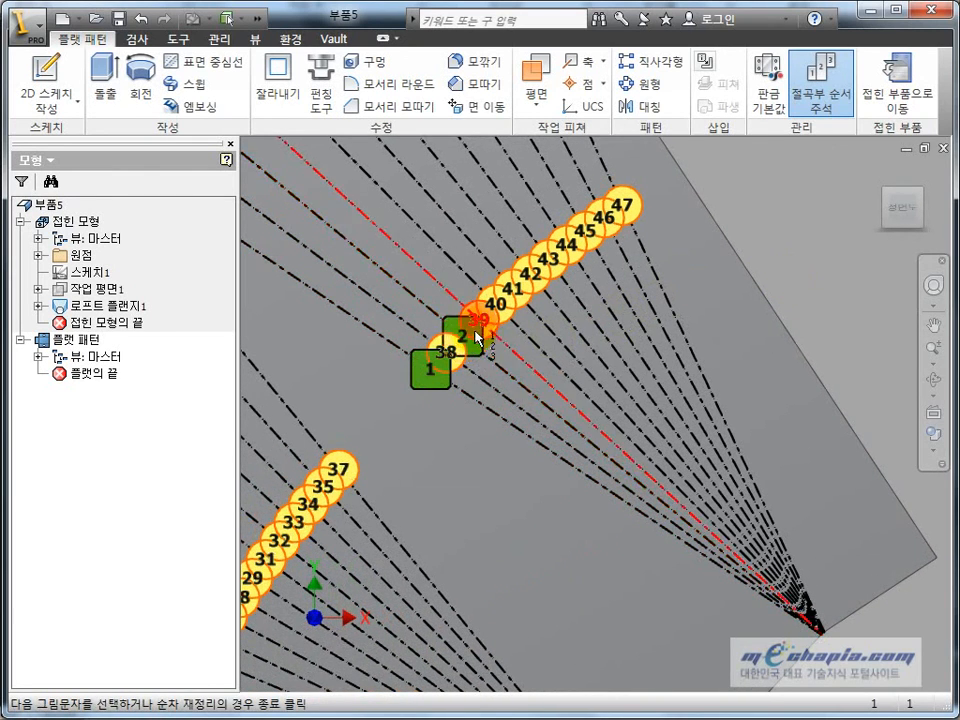
{"action": "left_click", "coordinate": [482, 322]}
{"action": "left_click", "coordinate": [498, 305]}
{"action": "left_click", "coordinate": [515, 290]}
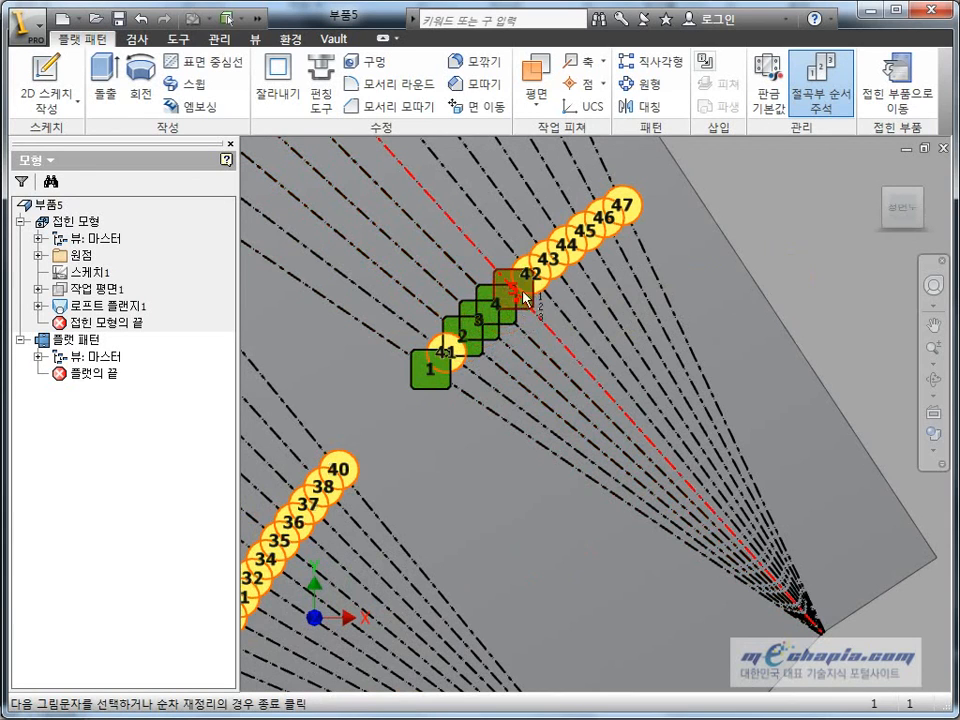
{"action": "left_click", "coordinate": [565, 243]}
{"action": "left_click", "coordinate": [585, 231]}
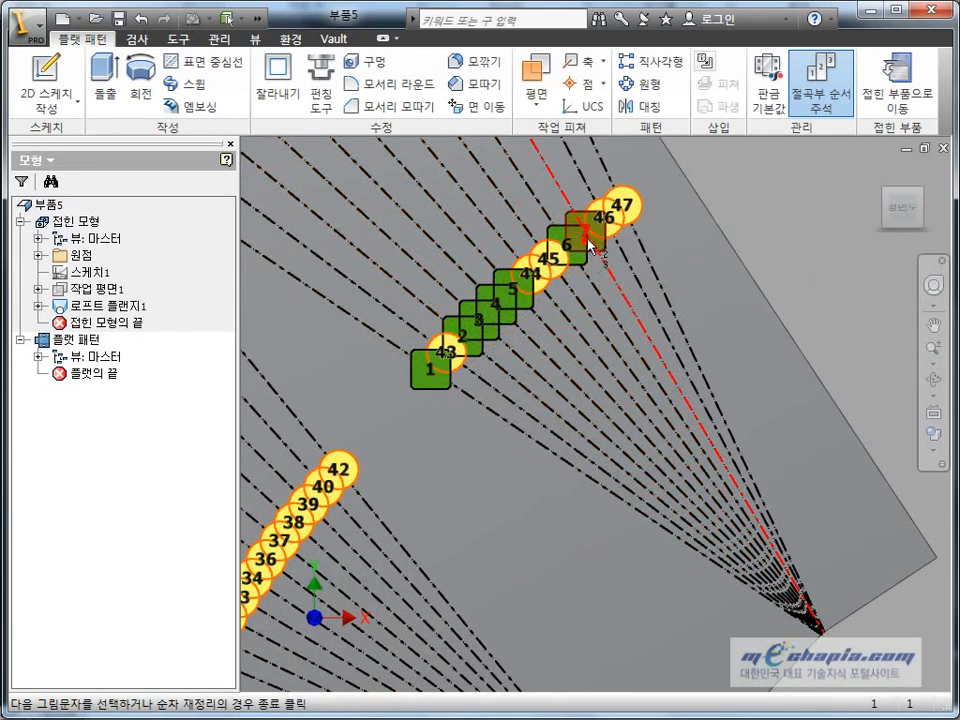
{"action": "left_click", "coordinate": [607, 235]}
{"action": "left_click", "coordinate": [622, 206]}
{"action": "scroll", "coordinate": [620, 210], "scroll_direction": "down", "scroll_amount": 3}
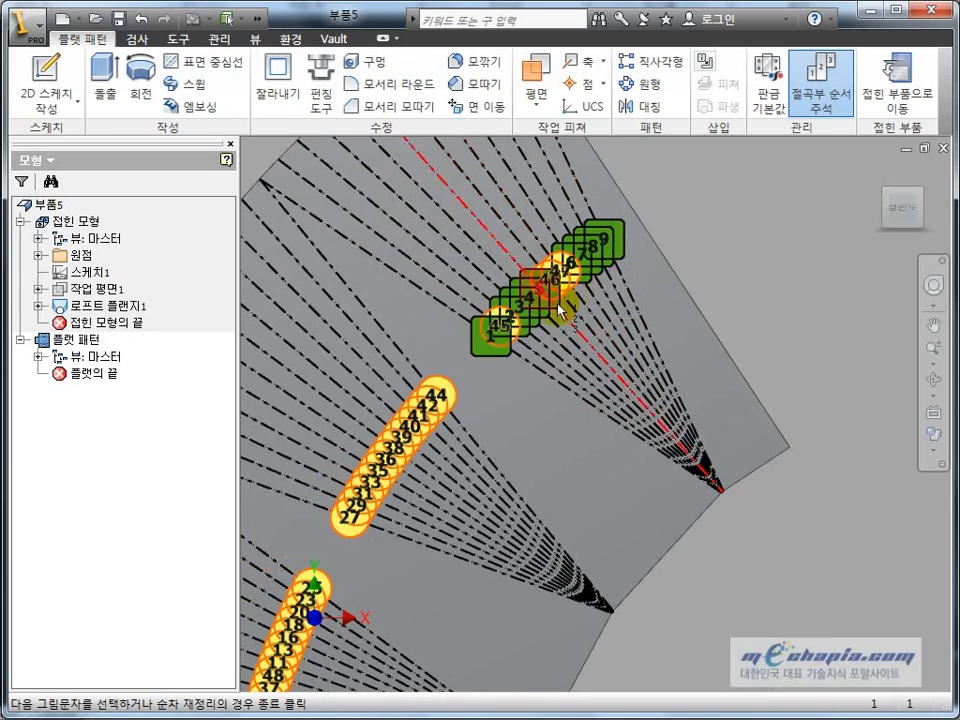
{"action": "left_click", "coordinate": [422, 390]}
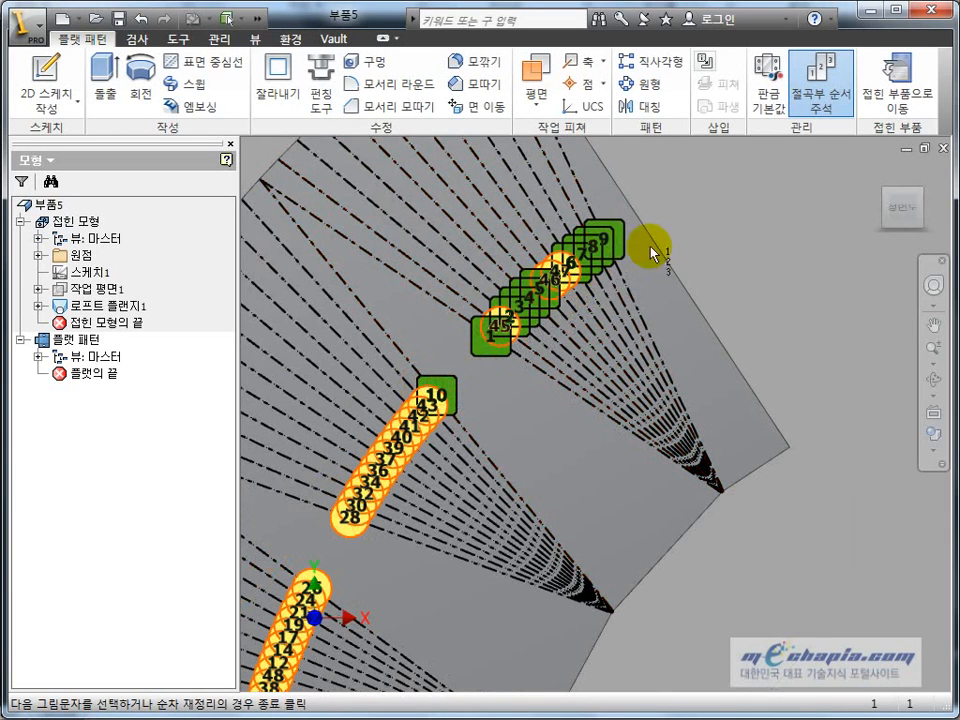
{"action": "right_click", "coordinate": [707, 217]}
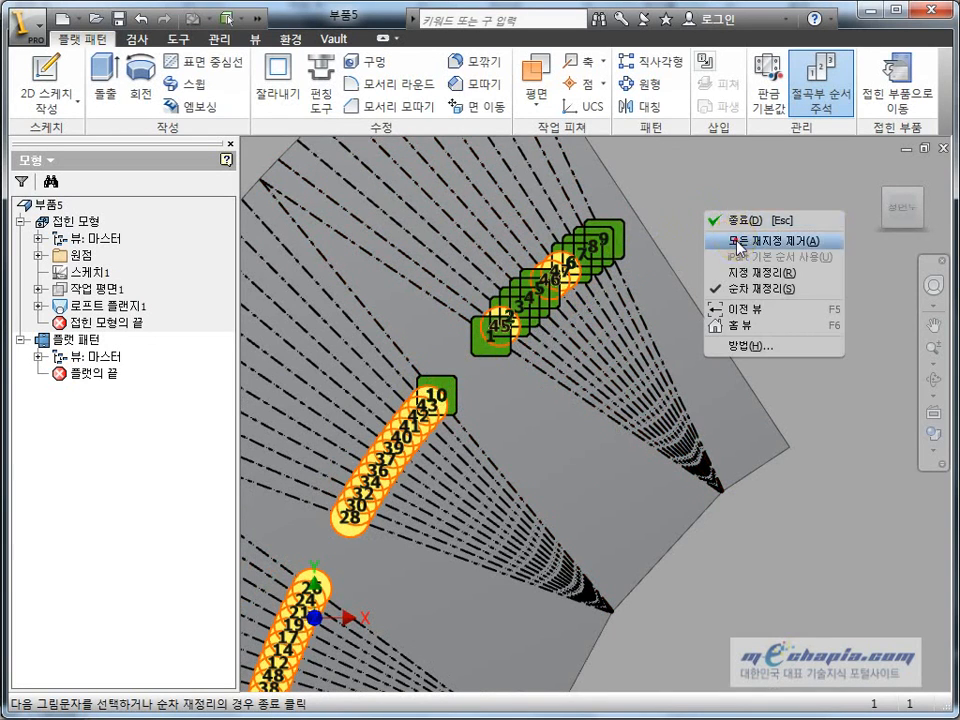
{"action": "left_click", "coordinate": [738, 242]}
Step: Apply a directed reorder to the bends again, starting at bend 47 and ending at bend 25
{"action": "right_click", "coordinate": [735, 240]}
{"action": "left_click", "coordinate": [755, 297]}
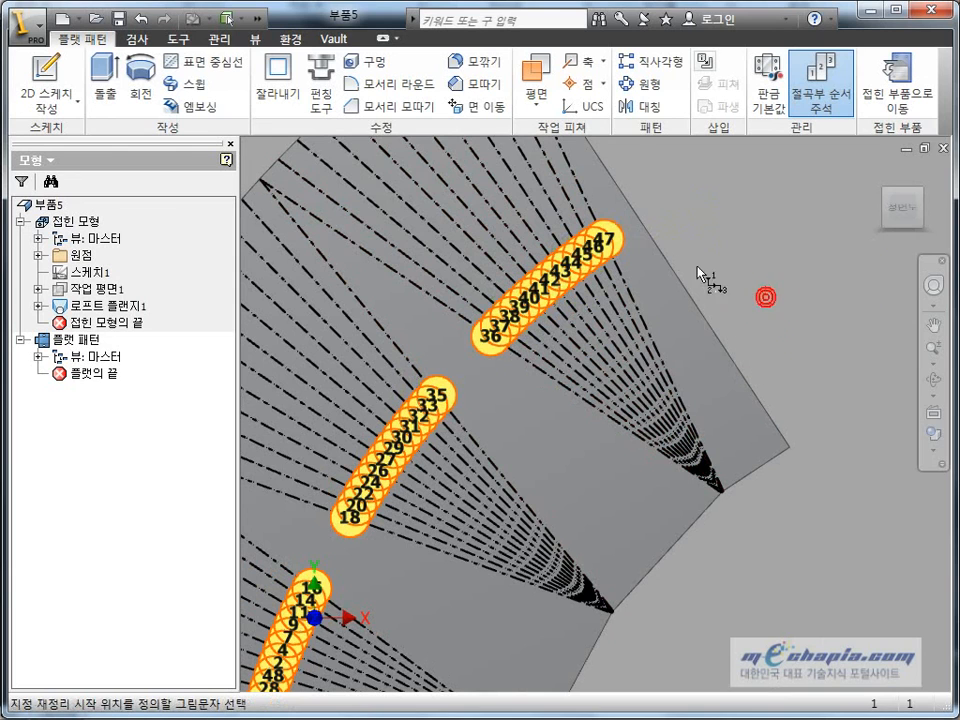
{"action": "left_click", "coordinate": [624, 246]}
{"action": "scroll", "coordinate": [665, 250], "scroll_direction": "down", "scroll_amount": 3}
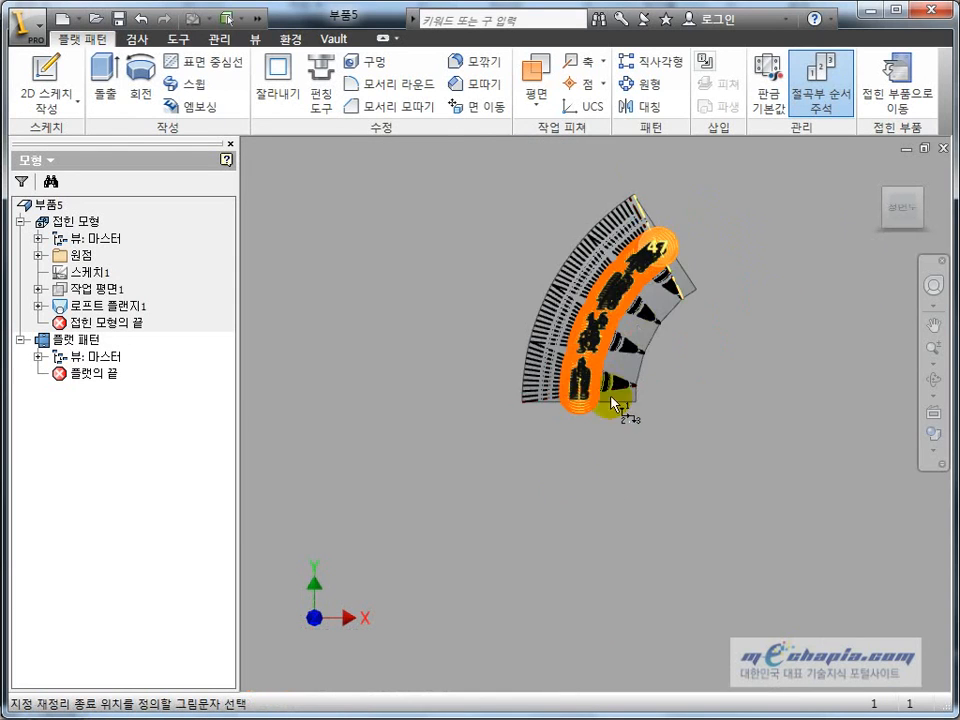
{"action": "scroll", "coordinate": [613, 404], "scroll_direction": "up", "scroll_amount": 4}
{"action": "left_click", "coordinate": [521, 420]}
Step: Check the renumbered bends across the flat pattern and finish the bend order annotation
{"action": "scroll", "coordinate": [505, 448], "scroll_direction": "down", "scroll_amount": 3}
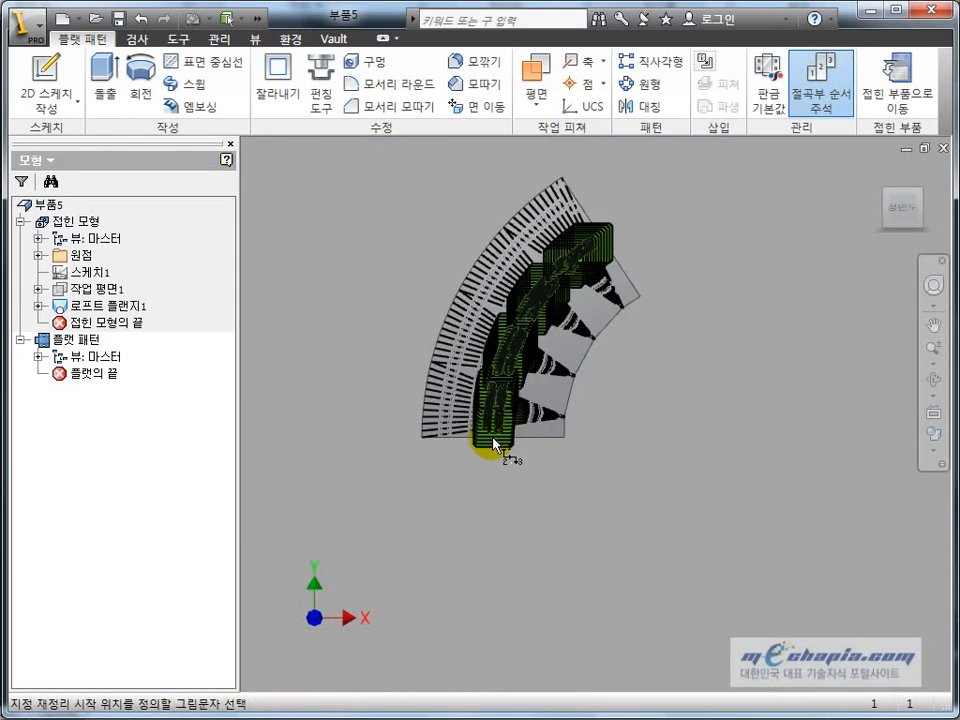
{"action": "scroll", "coordinate": [669, 312], "scroll_direction": "up", "scroll_amount": 4}
{"action": "scroll", "coordinate": [650, 310], "scroll_direction": "down", "scroll_amount": 2}
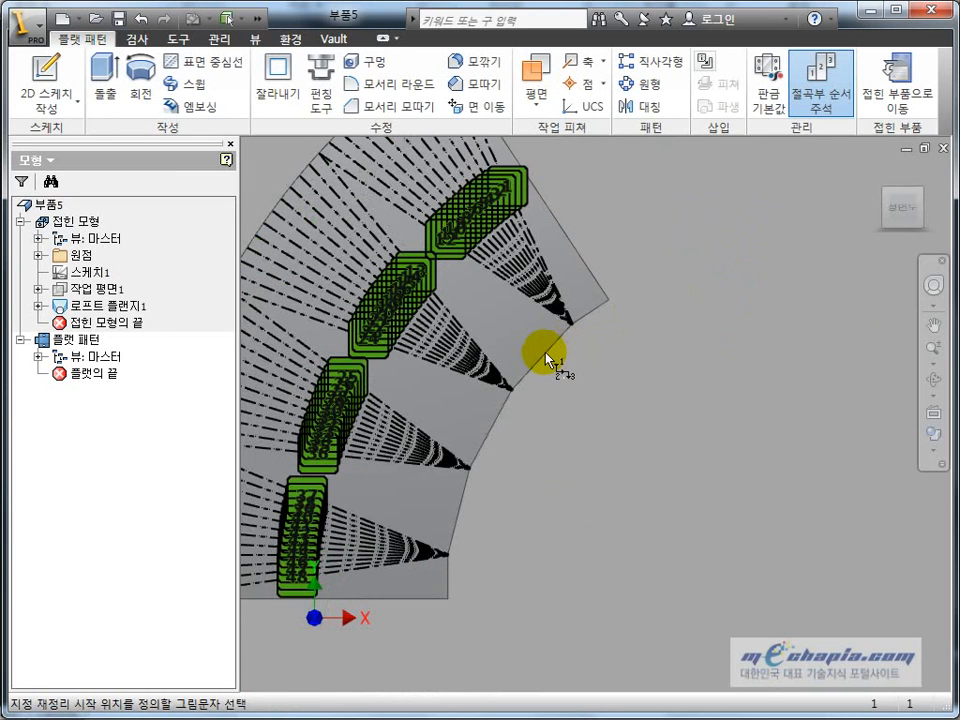
{"action": "scroll", "coordinate": [545, 353], "scroll_direction": "down", "scroll_amount": 1}
{"action": "middle_click_drag", "start_coordinate": [545, 353], "coordinate": [603, 366]}
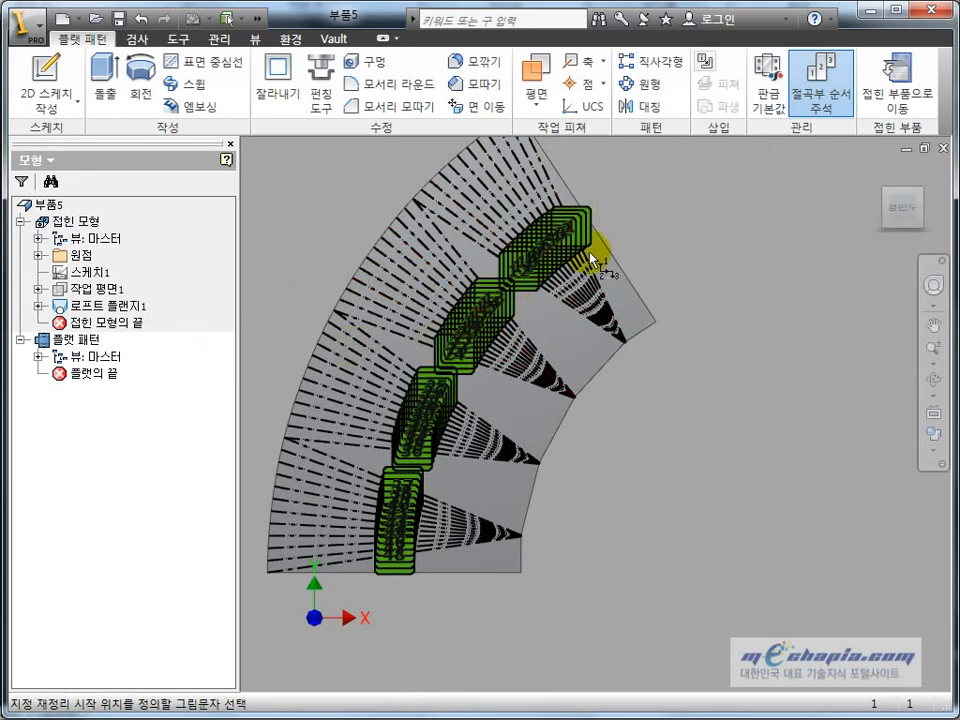
{"action": "middle_click_drag", "start_coordinate": [751, 241], "coordinate": [735, 303]}
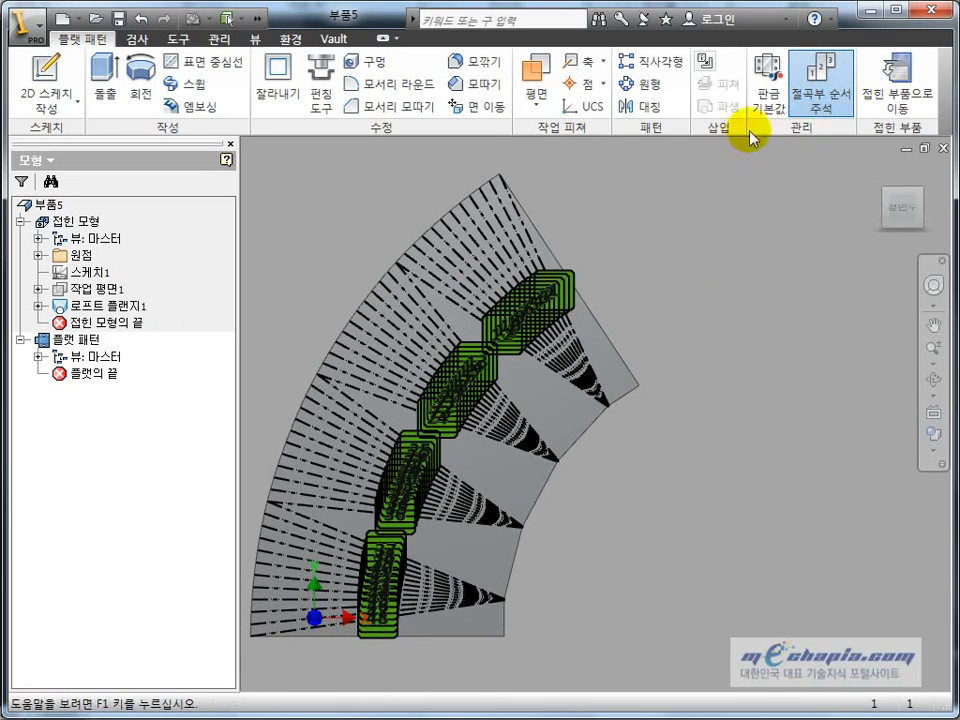
{"action": "left_click", "coordinate": [829, 101]}
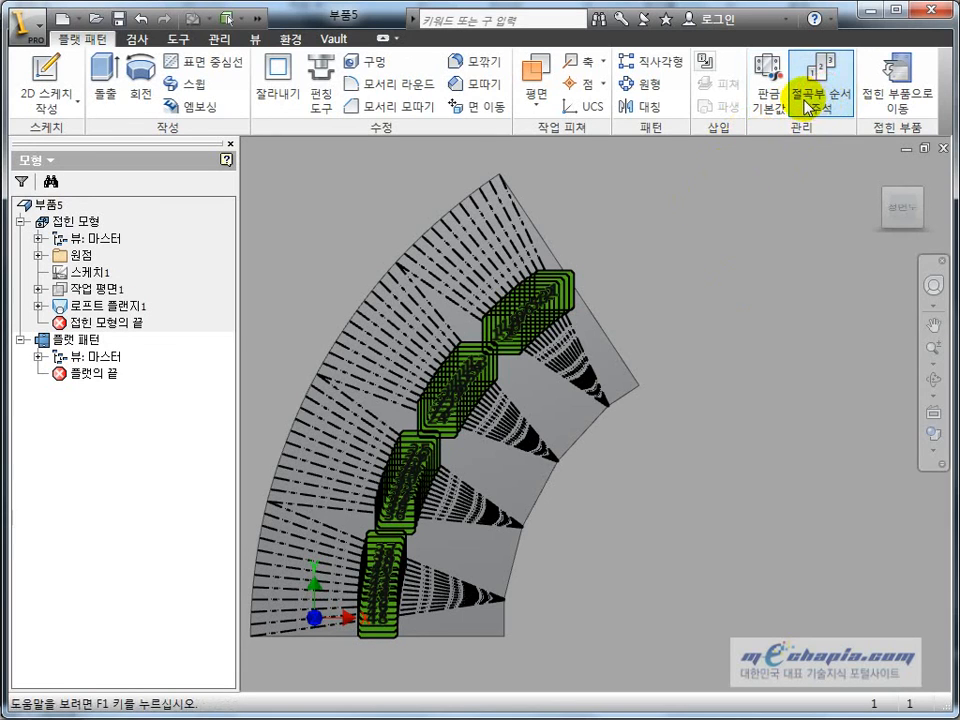
{"action": "right_click", "coordinate": [760, 211]}
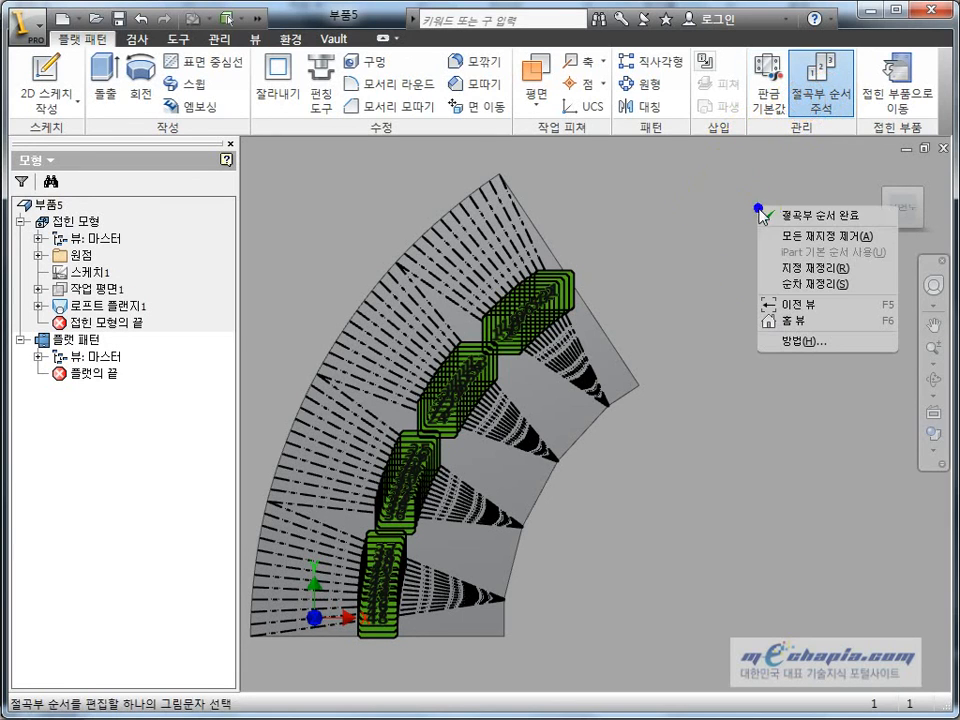
{"action": "left_click", "coordinate": [819, 220]}
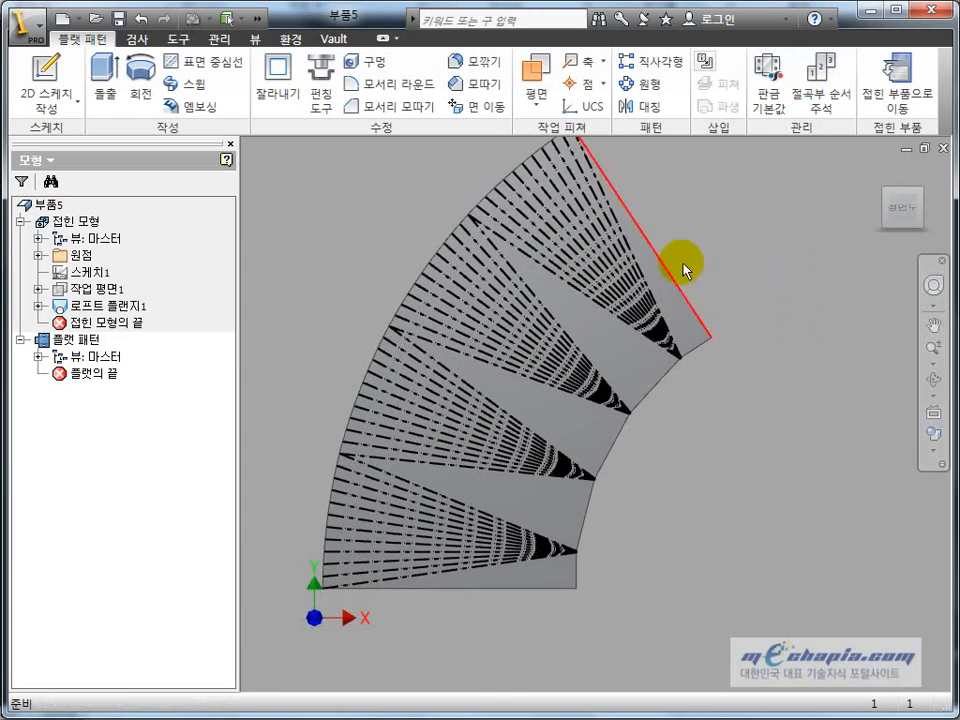
Step: Return from the flat pattern to the folded part
{"action": "left_click", "coordinate": [915, 108]}
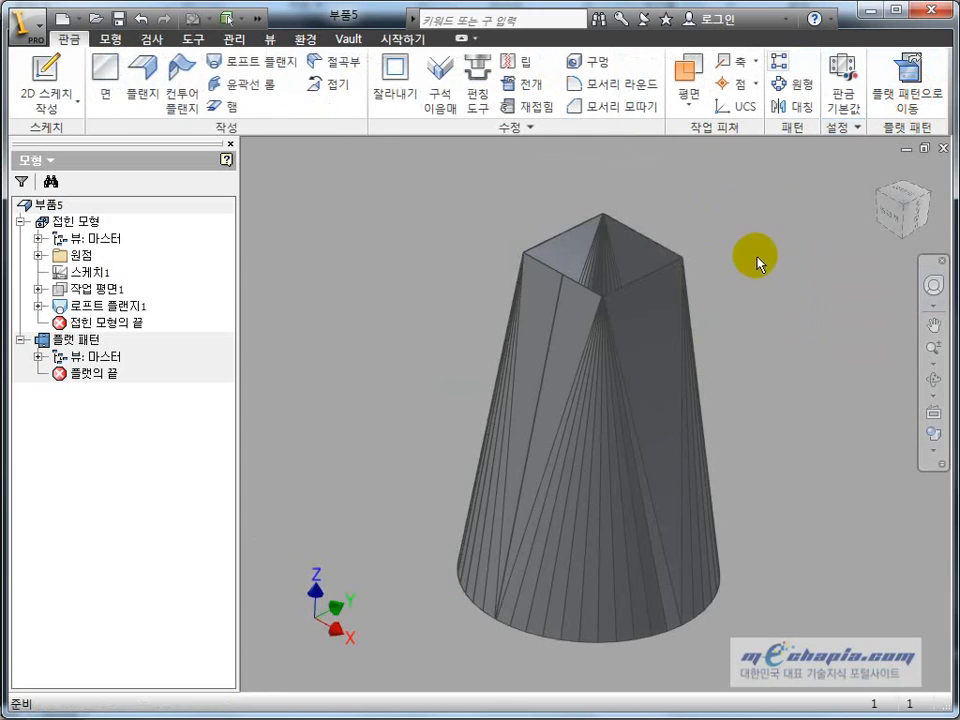
{"action": "left_click", "coordinate": [476, 350]}
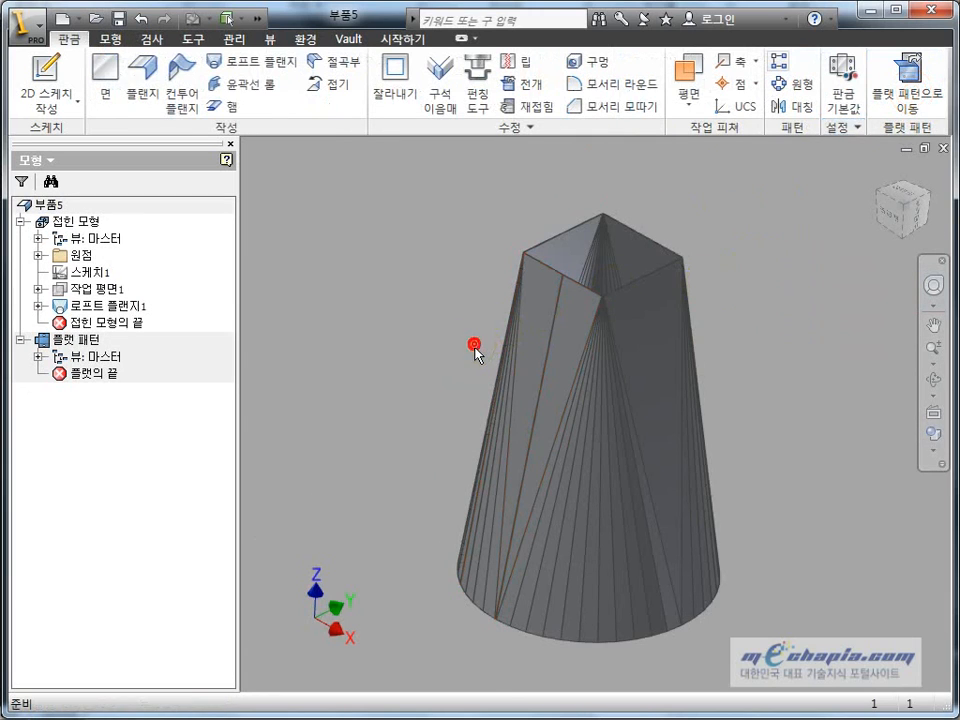